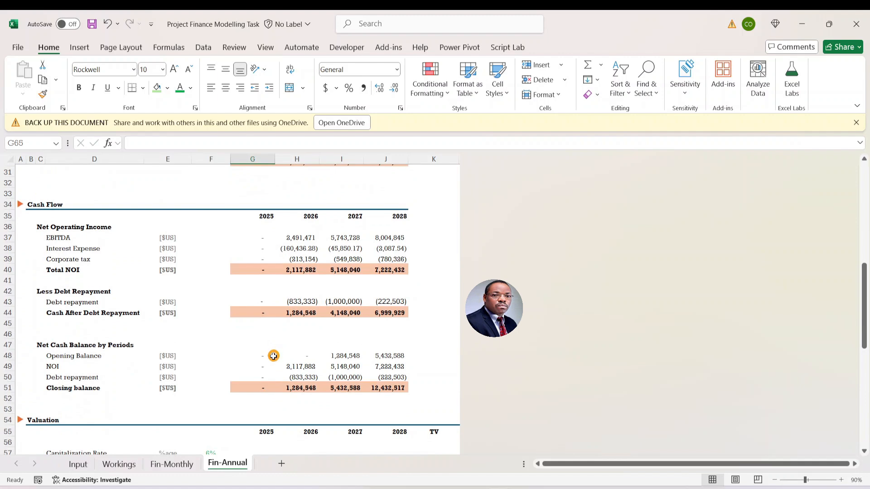
- Review the project brief and assumptions on the Input sheet, plus the timing, construction, funding and asset calculations on Workings
{"action": "left_click", "coordinate": [78, 464]}
{"action": "scroll", "coordinate": [205, 275], "scroll_direction": "up", "scroll_amount": 5}
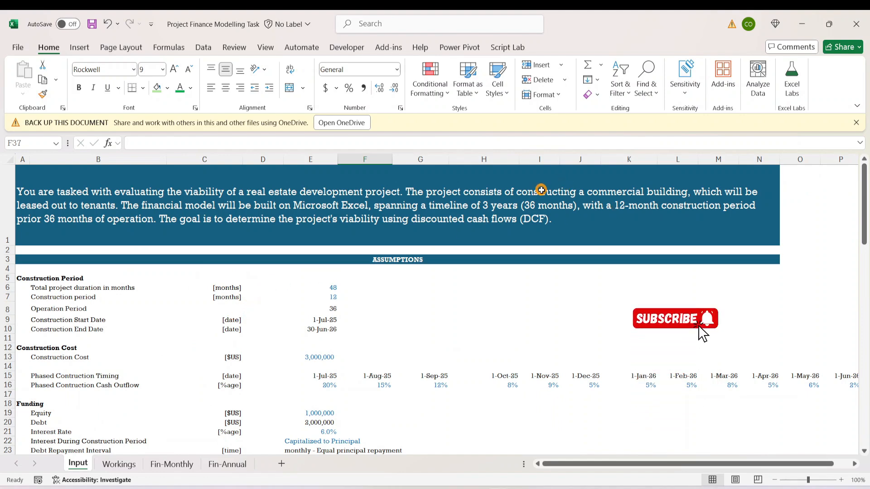
{"action": "scroll", "coordinate": [145, 307], "scroll_direction": "down", "scroll_amount": 3}
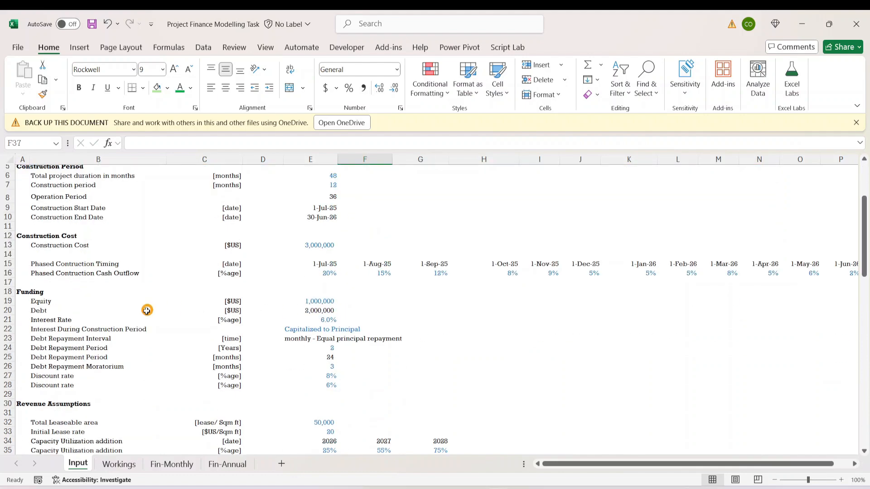
{"action": "left_click", "coordinate": [117, 465]}
{"action": "scroll", "coordinate": [169, 292], "scroll_direction": "up", "scroll_amount": 10}
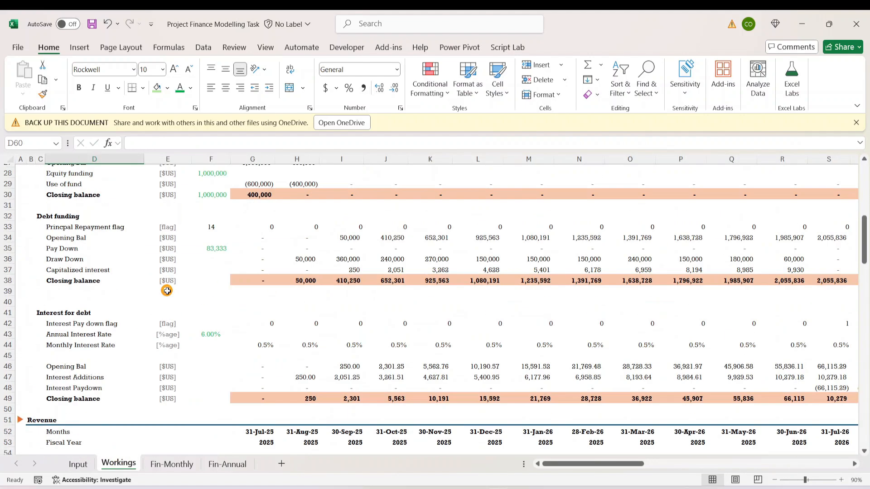
{"action": "scroll", "coordinate": [171, 294], "scroll_direction": "up", "scroll_amount": 4}
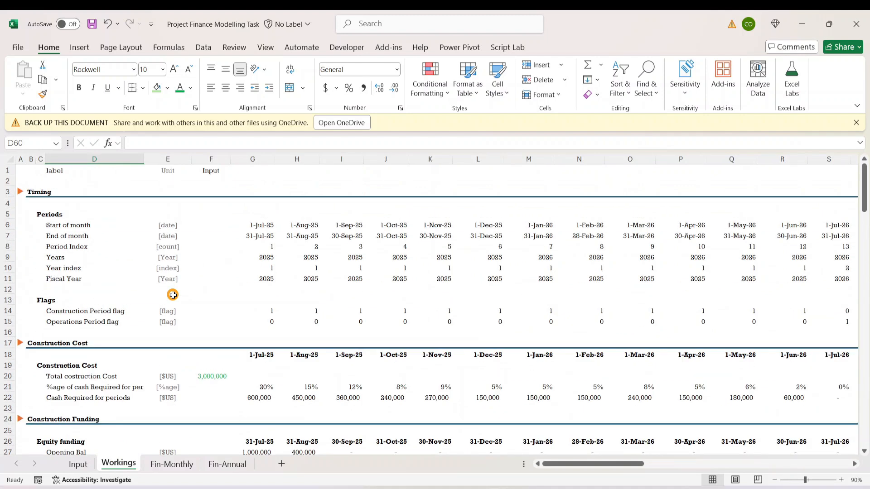
{"action": "scroll", "coordinate": [173, 296], "scroll_direction": "down", "scroll_amount": 20}
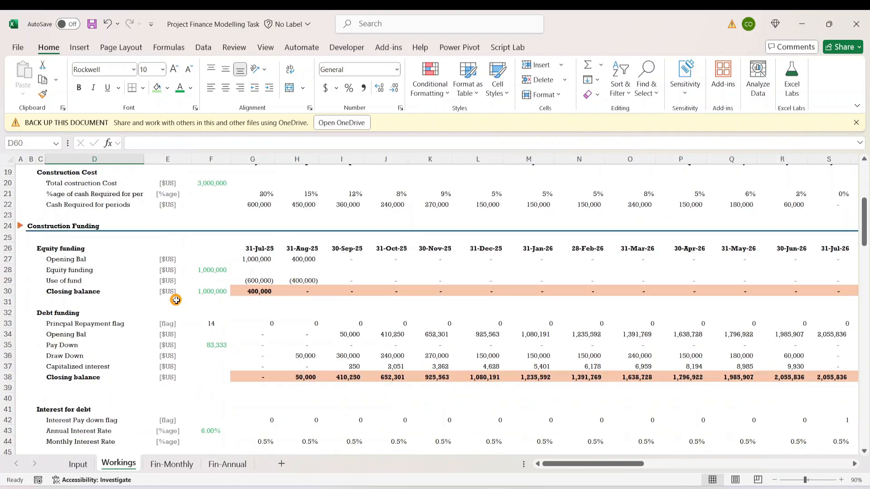
{"action": "scroll", "coordinate": [180, 306], "scroll_direction": "down", "scroll_amount": 20}
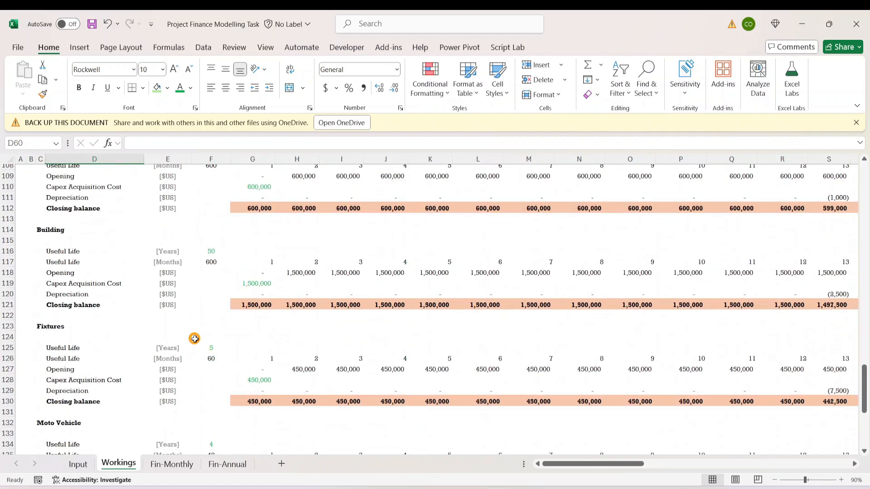
- Check the funding and revenue assumptions on Input, the depreciation schedules on Workings, and the top of the Fin-Monthly sheet
{"action": "left_click", "coordinate": [78, 464]}
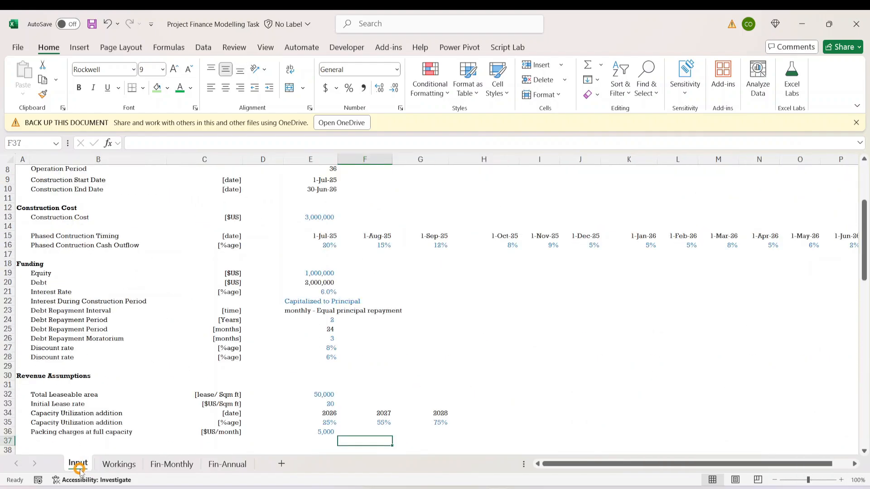
{"action": "left_click", "coordinate": [181, 393]}
{"action": "left_click", "coordinate": [311, 394]}
{"action": "left_click", "coordinate": [470, 424]}
{"action": "left_click", "coordinate": [367, 254]}
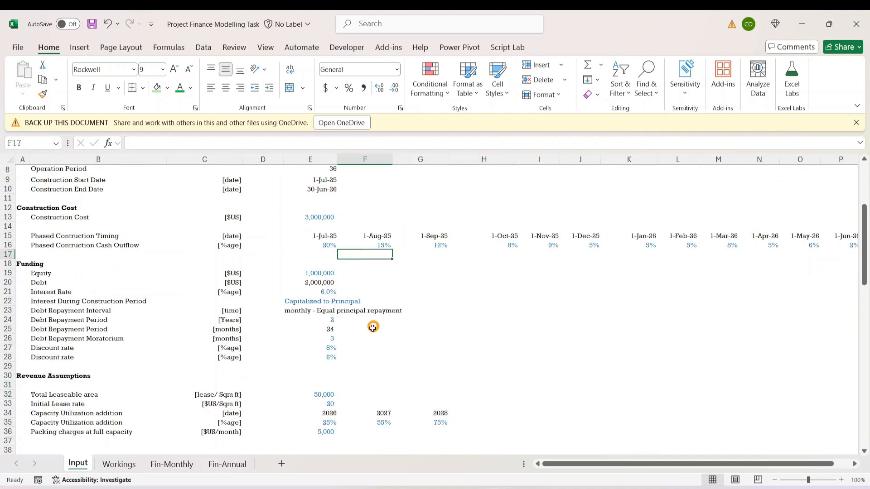
{"action": "left_click", "coordinate": [126, 464]}
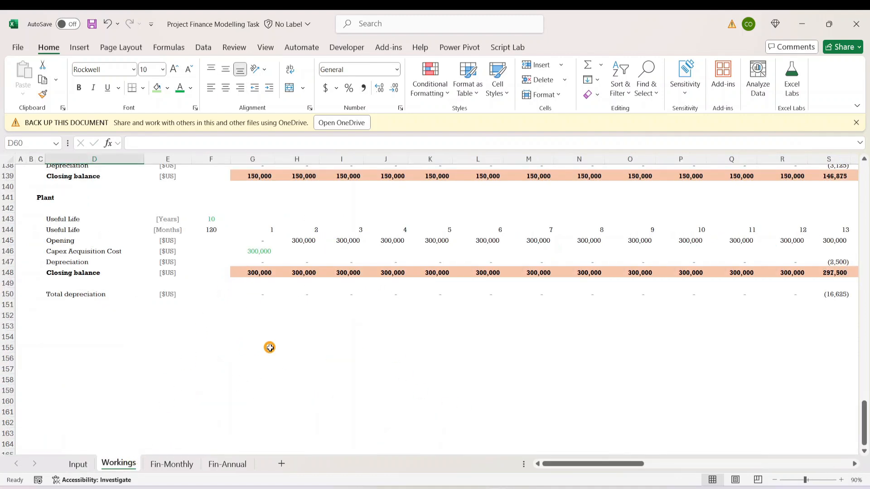
{"action": "left_click", "coordinate": [174, 461]}
{"action": "scroll", "coordinate": [218, 330], "scroll_direction": "up", "scroll_amount": 12}
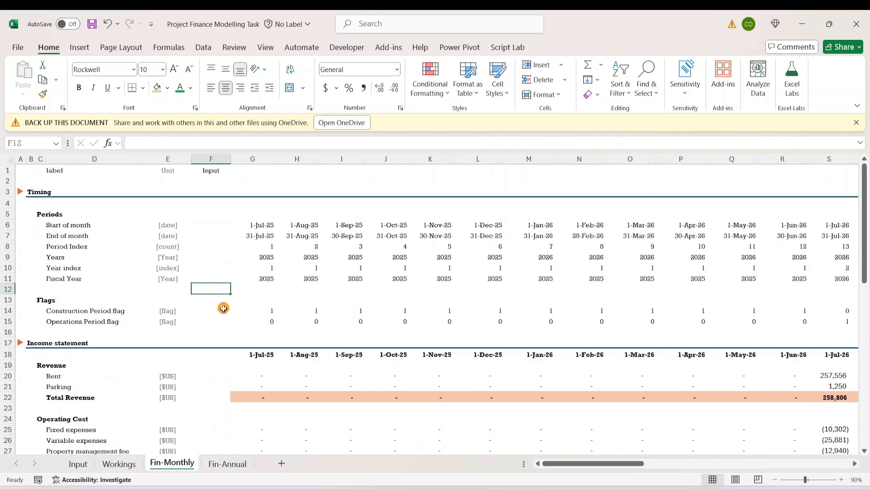
- Read requirements 1 to 6 on the Input sheet, from the Construction Costs Model to the Cash Flow Statement
{"action": "left_click", "coordinate": [78, 464]}
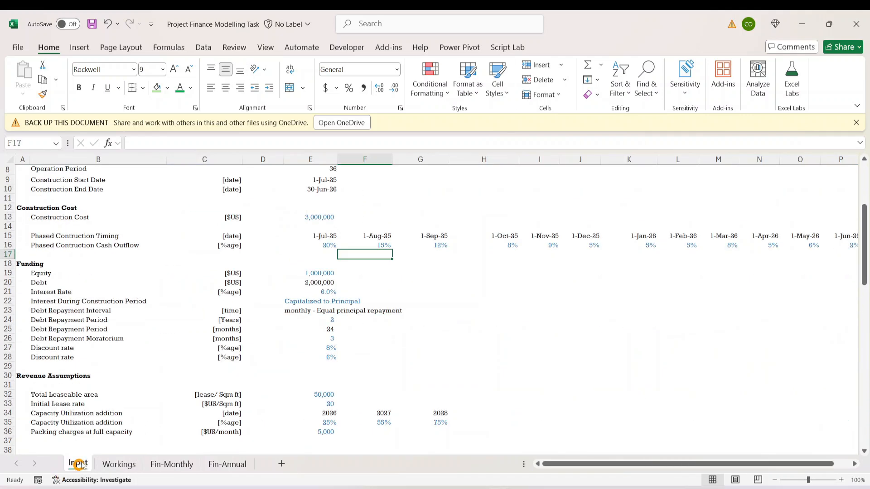
{"action": "scroll", "coordinate": [150, 328], "scroll_direction": "down", "scroll_amount": 10}
{"action": "scroll", "coordinate": [146, 342], "scroll_direction": "down", "scroll_amount": 4}
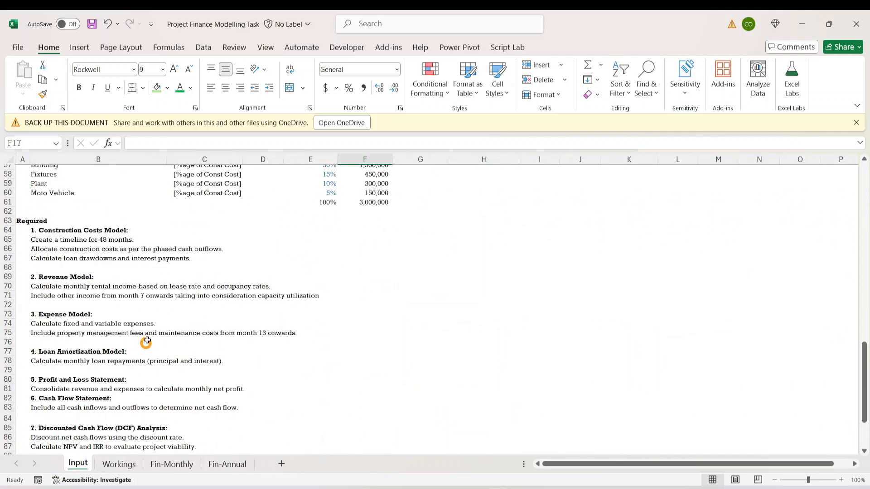
{"action": "left_click", "coordinate": [64, 229]}
{"action": "left_click", "coordinate": [68, 277]}
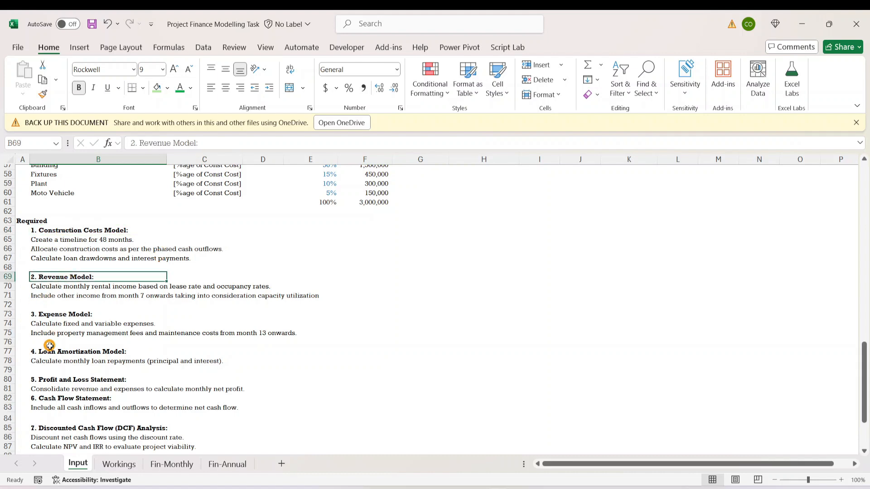
{"action": "left_click", "coordinate": [60, 315]}
{"action": "left_click", "coordinate": [56, 351]}
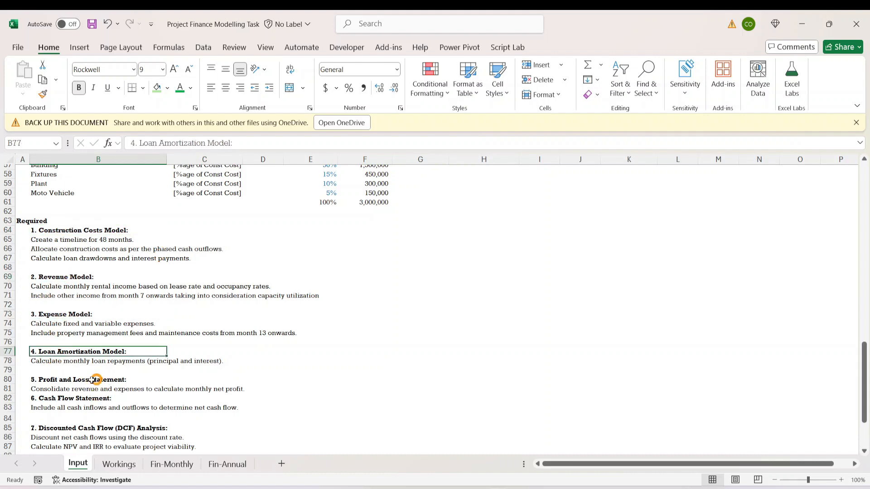
{"action": "left_click", "coordinate": [86, 379]}
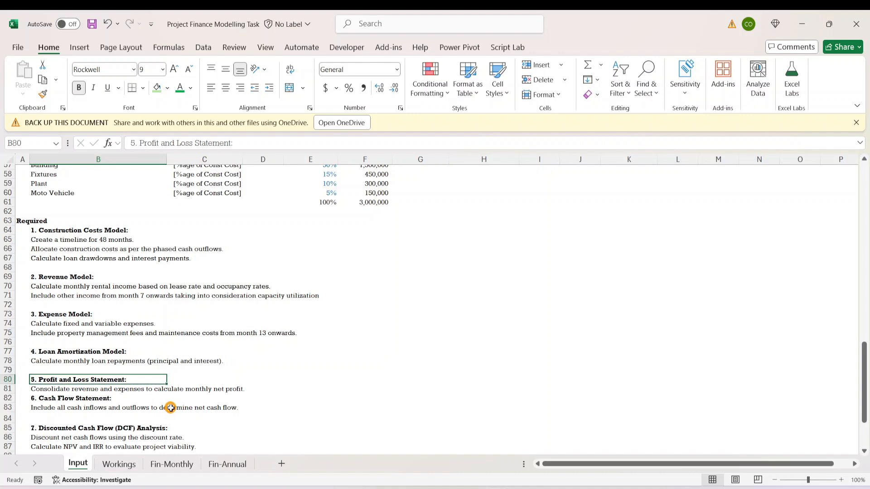
{"action": "left_click", "coordinate": [80, 398]}
- Read the Discounted Cash Flow and Scenario What If Analysis requirements at the end of the Input sheet's list
{"action": "scroll", "coordinate": [216, 406], "scroll_direction": "down", "scroll_amount": 2}
{"action": "left_click", "coordinate": [109, 362]}
{"action": "left_click", "coordinate": [118, 384]}
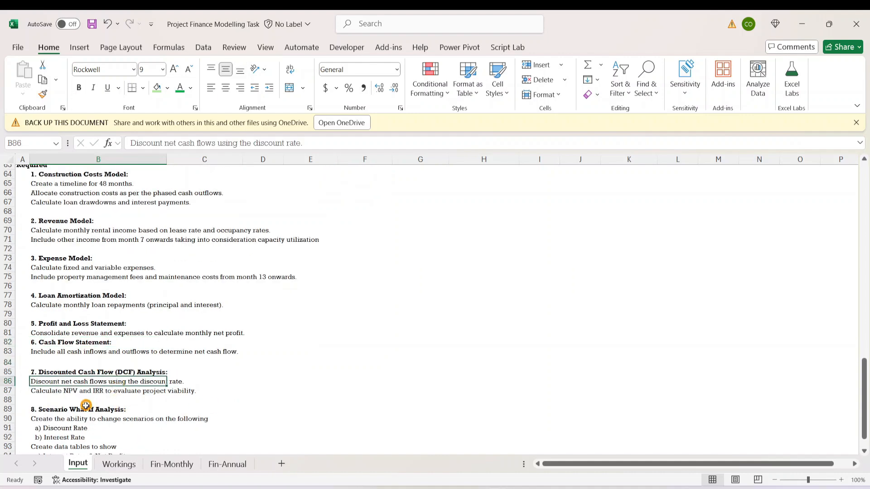
{"action": "left_click", "coordinate": [86, 407]}
{"action": "scroll", "coordinate": [192, 406], "scroll_direction": "down", "scroll_amount": 2}
{"action": "left_click", "coordinate": [164, 365]}
{"action": "left_click", "coordinate": [267, 383]}
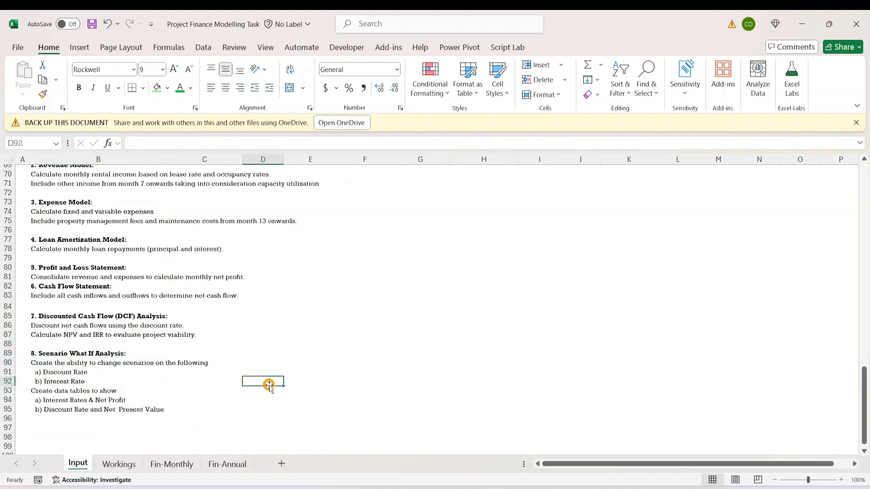
- Create a copy of the Fin-Annual sheet at the end of the workbook
{"action": "left_click", "coordinate": [227, 463]}
{"action": "scroll", "coordinate": [302, 379], "scroll_direction": "down", "scroll_amount": 8}
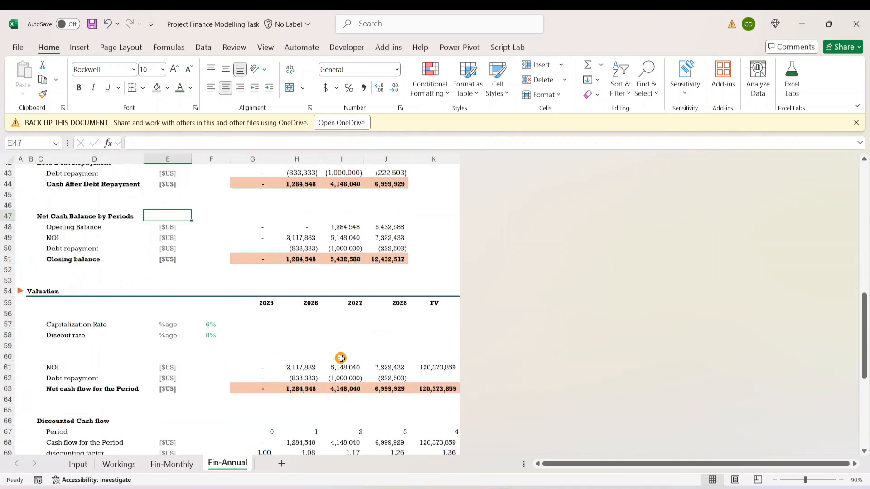
{"action": "scroll", "coordinate": [336, 361], "scroll_direction": "up", "scroll_amount": 18}
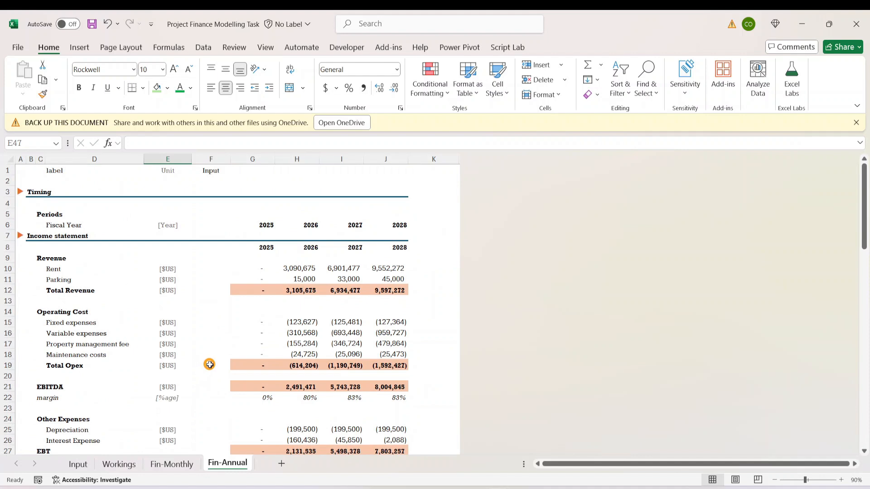
{"action": "right_click", "coordinate": [218, 458]}
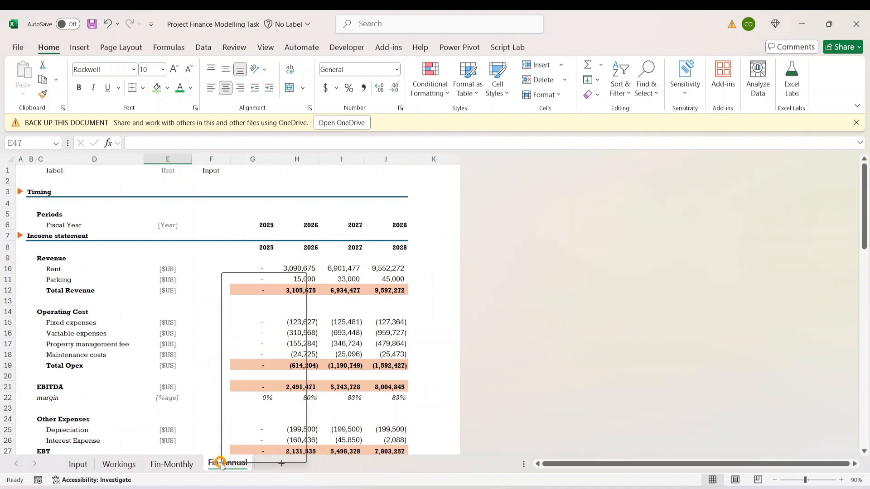
{"action": "left_click", "coordinate": [259, 334]}
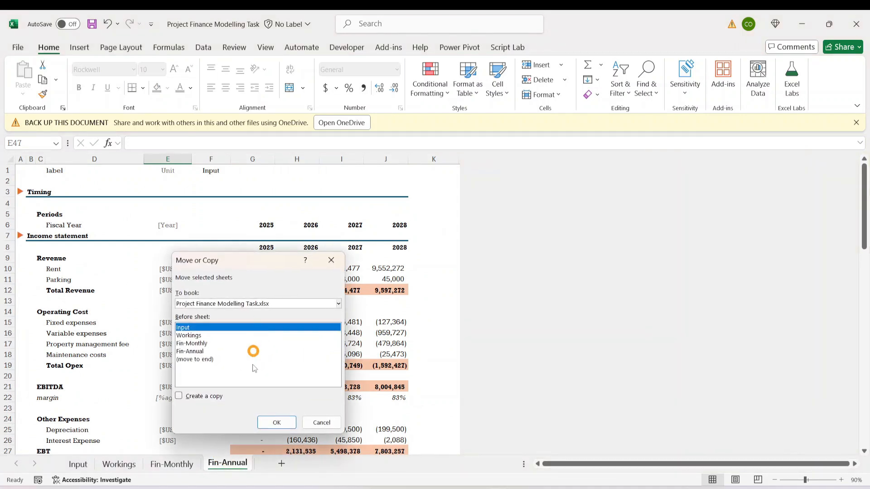
{"action": "left_click", "coordinate": [199, 396]}
{"action": "left_click", "coordinate": [198, 359]}
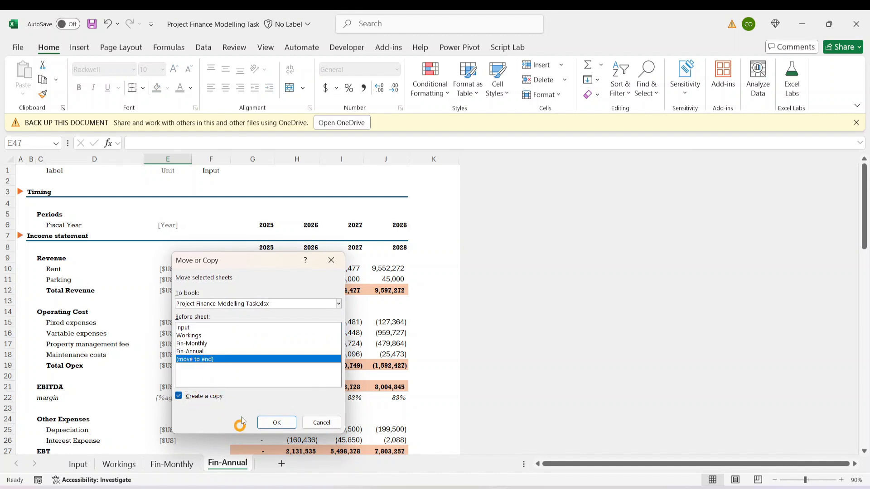
{"action": "left_click", "coordinate": [277, 423]}
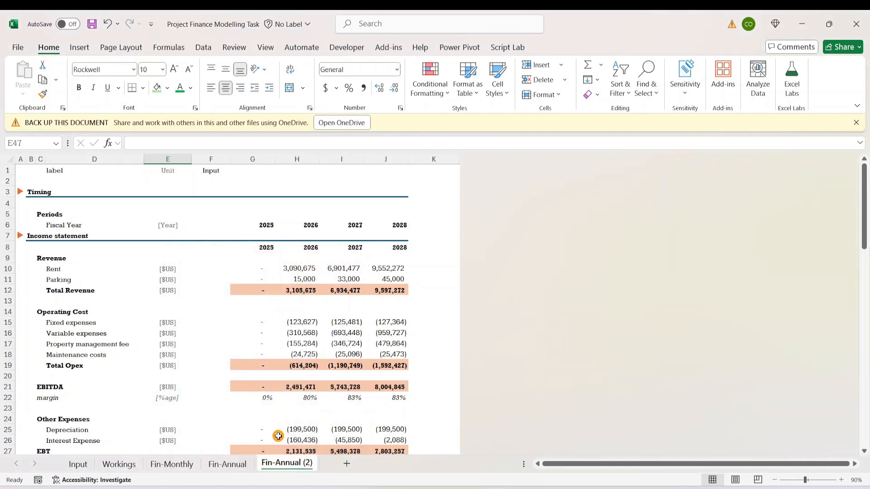
- Rename the copied Fin-Annual sheet as "Scenario Analysis"
{"action": "right_click", "coordinate": [284, 461]}
{"action": "left_click", "coordinate": [325, 330]}
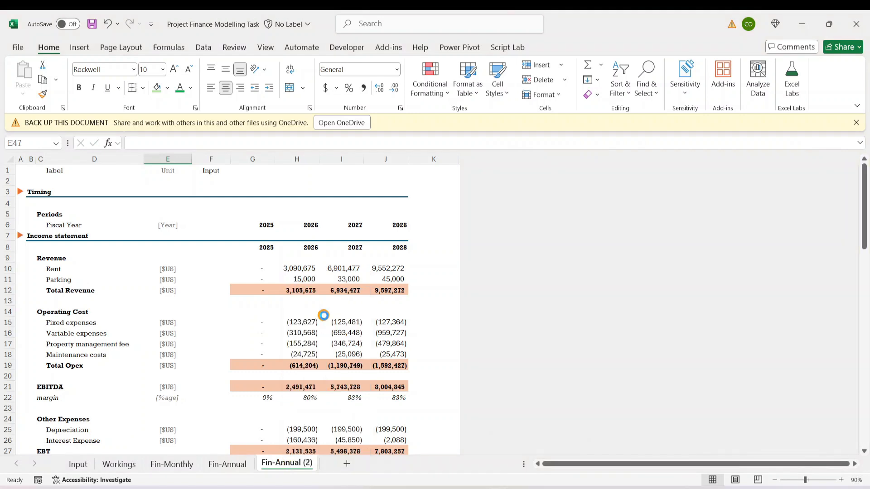
{"action": "type", "text": "Sce"}
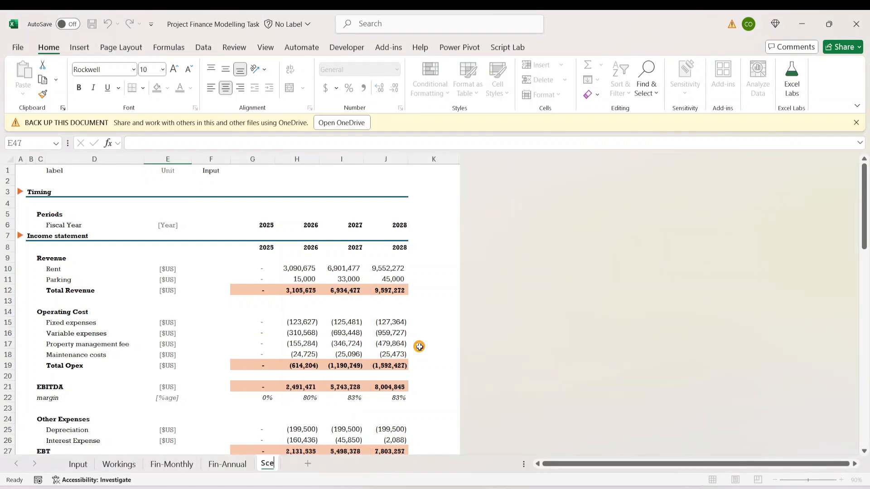
{"action": "type", "text": "nario"}
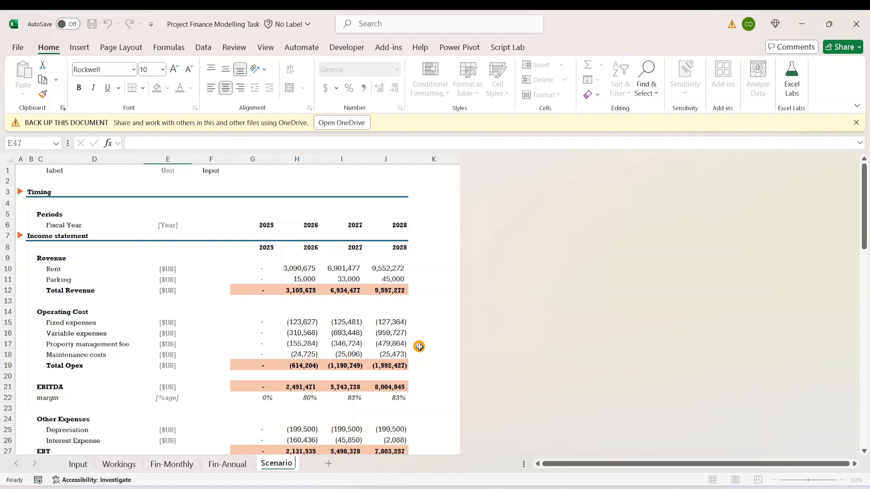
{"action": "type", "text": " Ana"}
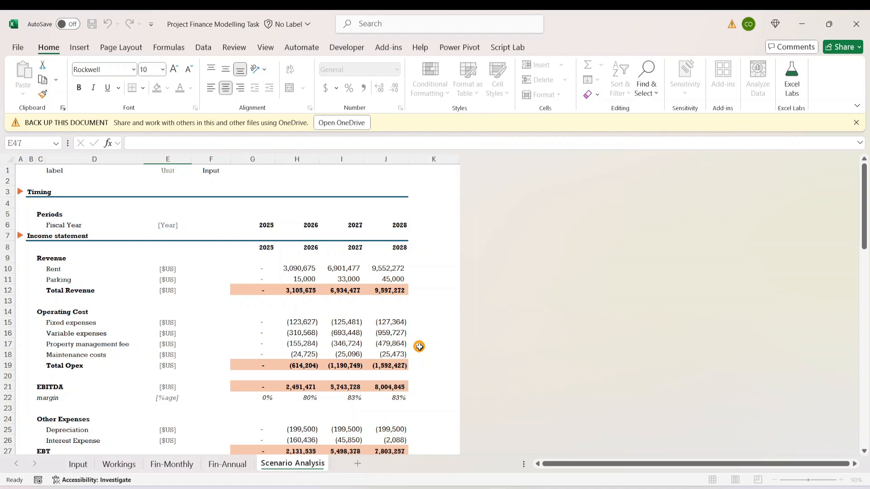
{"action": "type", "text": "lysis"}
{"action": "key", "text": "Return"}
- Clear the copied financial statements and valuation from cell C4 down across columns C to K, including their formatting
{"action": "left_click", "coordinate": [343, 290]}
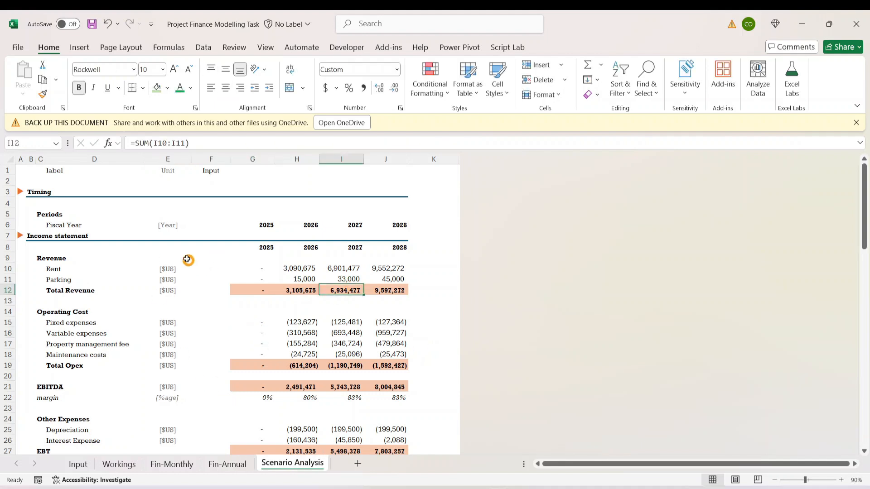
{"action": "left_click_drag", "start_coordinate": [39, 205], "coordinate": [449, 452]}
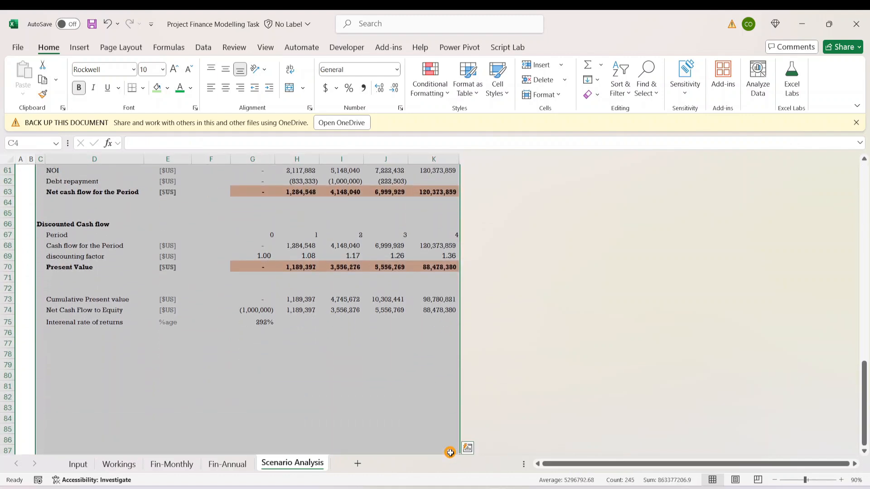
{"action": "key", "text": "Delete"}
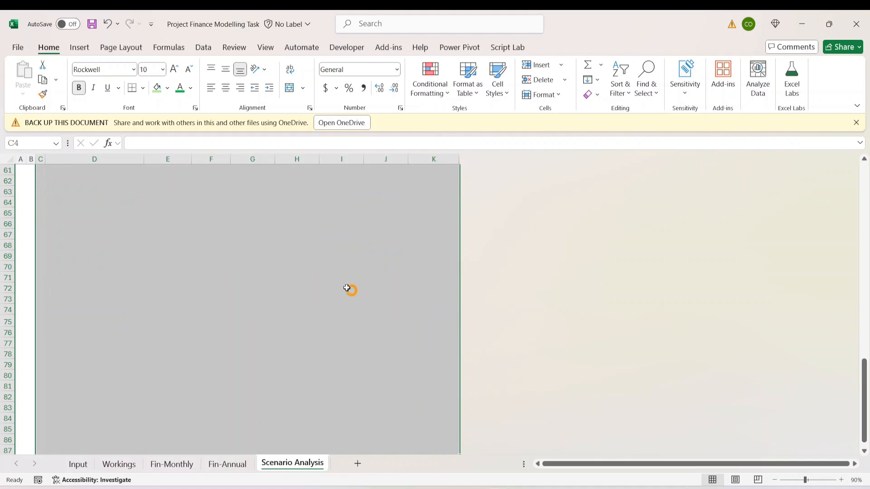
{"action": "left_click", "coordinate": [349, 281]}
{"action": "scroll", "coordinate": [283, 280], "scroll_direction": "up", "scroll_amount": 19}
{"action": "scroll", "coordinate": [272, 291], "scroll_direction": "up", "scroll_amount": 1}
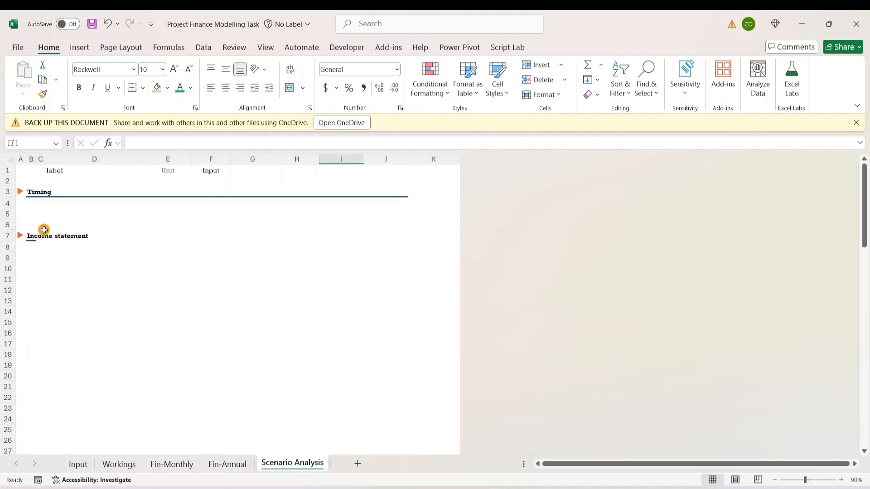
- Clear the remaining section headings and markers below the Timing heading by emptying the range A5:K82
{"action": "left_click_drag", "start_coordinate": [21, 214], "coordinate": [417, 395]}
{"action": "key", "text": "Delete"}
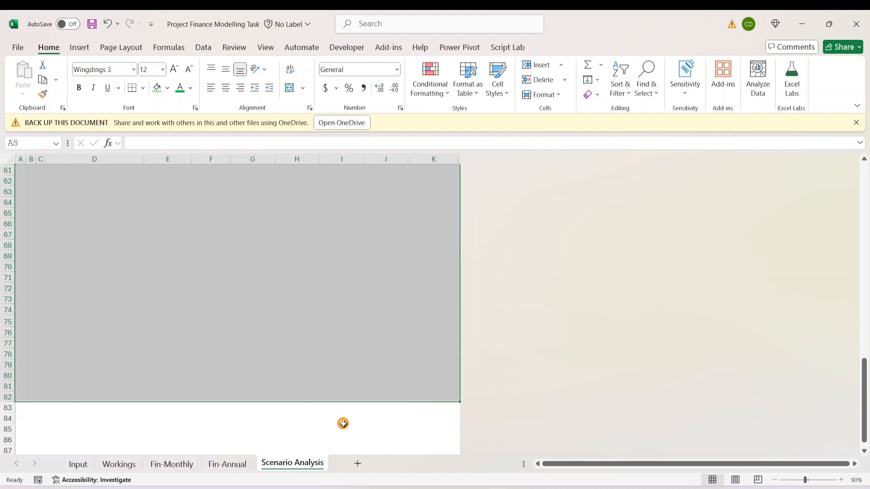
{"action": "scroll", "coordinate": [223, 303], "scroll_direction": "up", "scroll_amount": 20}
{"action": "left_click", "coordinate": [93, 254]}
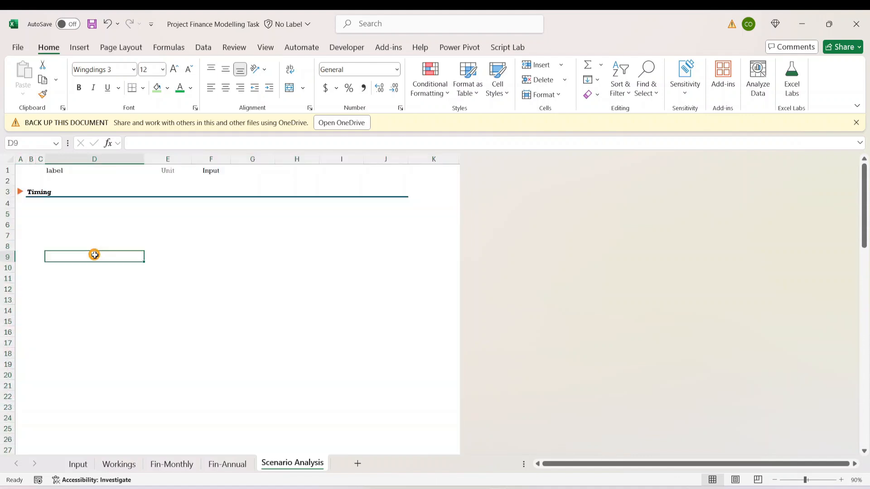
- Replace the Timing heading in B3 with "Scenario Analaysis" and select cell C6
{"action": "left_click", "coordinate": [33, 189]}
{"action": "type", "text": "Scenario Analysis"}
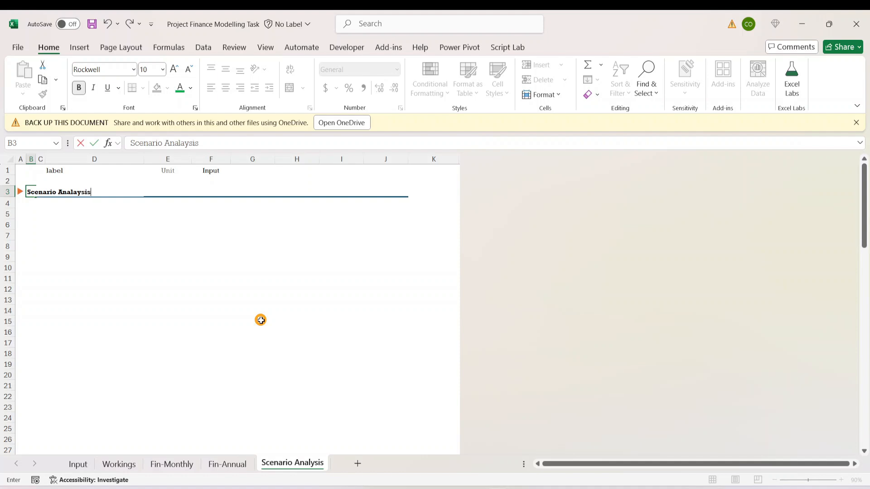
{"action": "key", "text": "Return"}
{"action": "key", "text": "Down"}
{"action": "key", "text": "Down"}
{"action": "key", "text": "Up"}
{"action": "key", "text": "Up"}
{"action": "key", "text": "Down"}
{"action": "key", "text": "Down"}
{"action": "key", "text": "Right"}
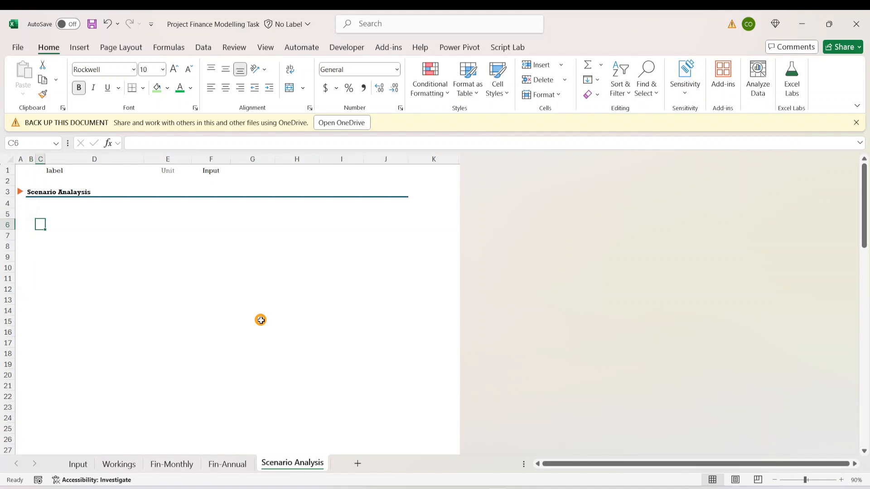
- Review the Scenario What If Analysis requirements on the Input sheet, including the rates to vary and the data tables to create
{"action": "key", "text": "Up"}
{"action": "key", "text": "Left"}
{"action": "key", "text": "Right"}
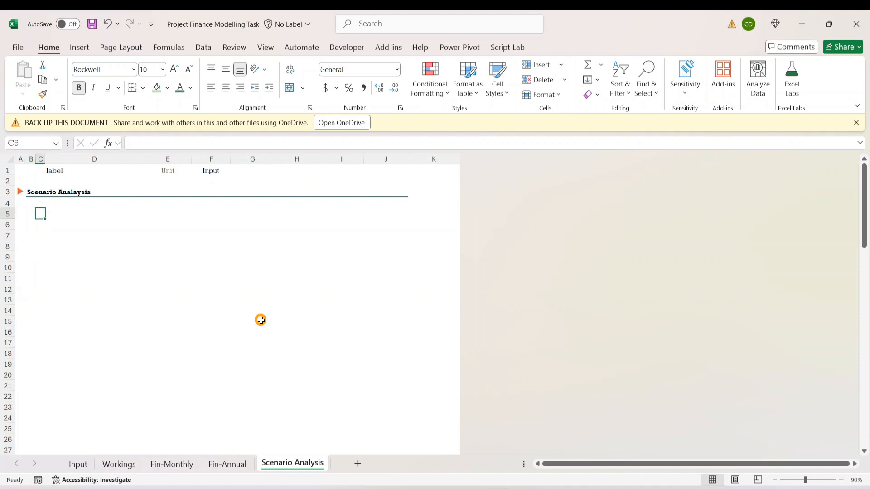
{"action": "left_click", "coordinate": [73, 466]}
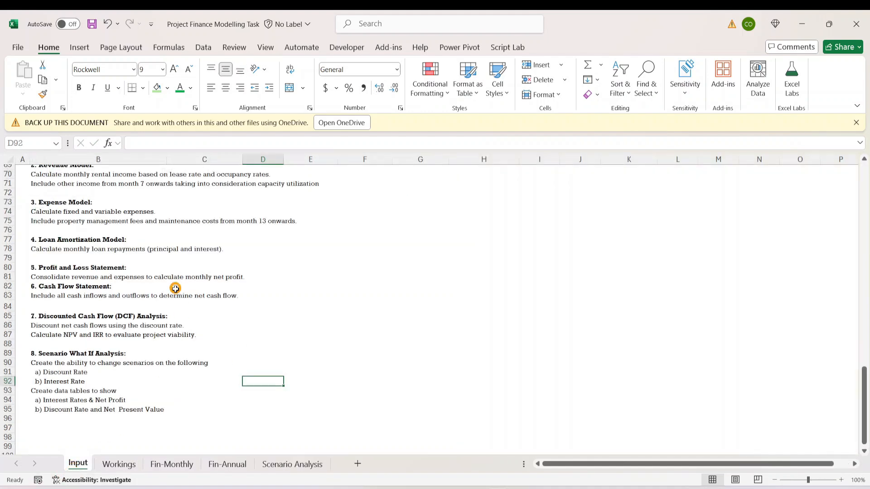
{"action": "left_click", "coordinate": [46, 369]}
{"action": "left_click", "coordinate": [47, 390]}
{"action": "left_click", "coordinate": [46, 362]}
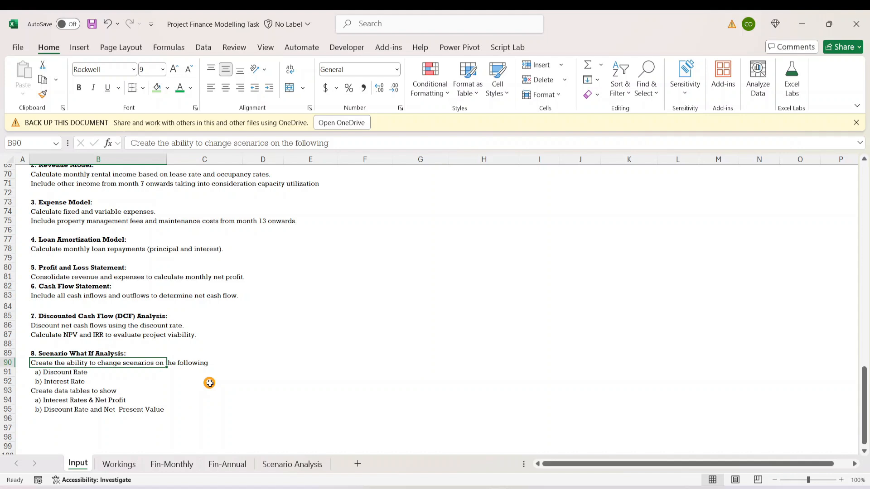
{"action": "left_click", "coordinate": [68, 381]}
{"action": "left_click", "coordinate": [79, 371]}
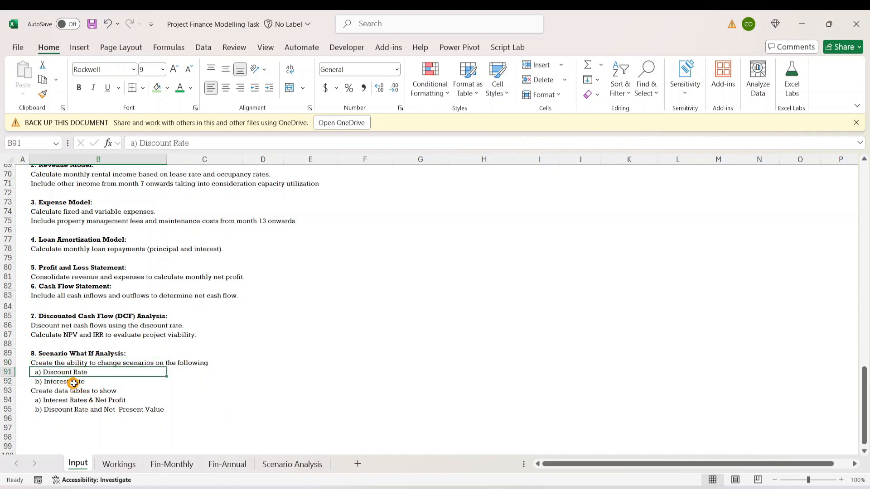
{"action": "left_click", "coordinate": [73, 383]}
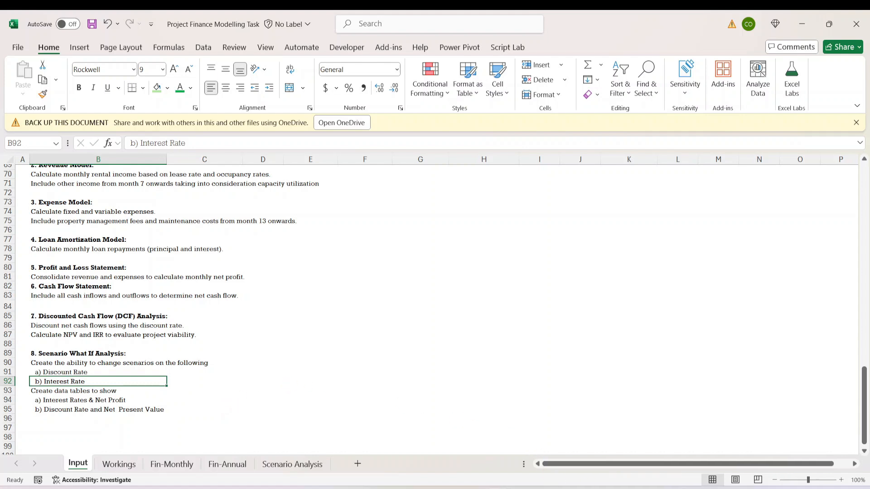
{"action": "left_click_drag", "start_coordinate": [47, 400], "coordinate": [97, 409]}
{"action": "left_click", "coordinate": [185, 381]}
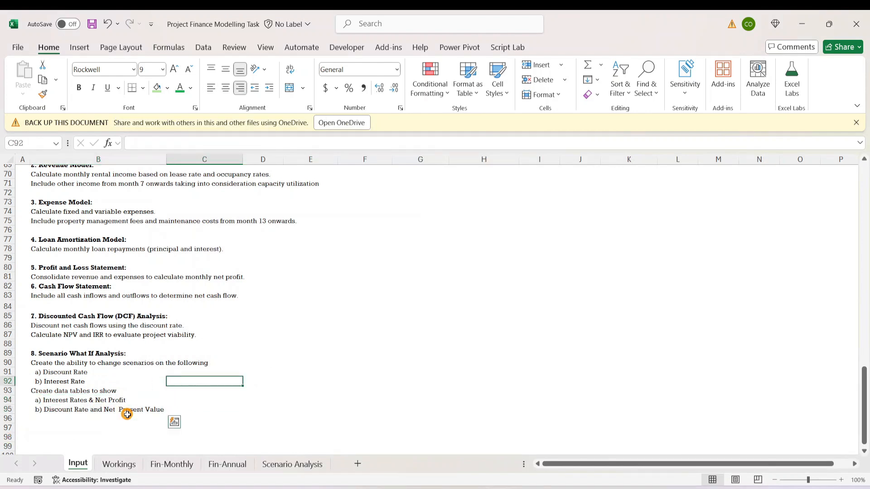
{"action": "left_click", "coordinate": [86, 373]}
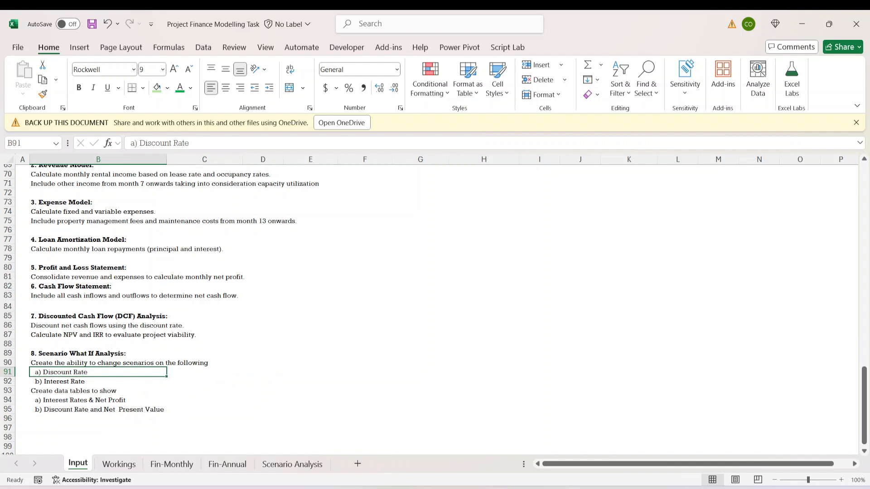
{"action": "mouse_move", "coordinate": [499, 488]}
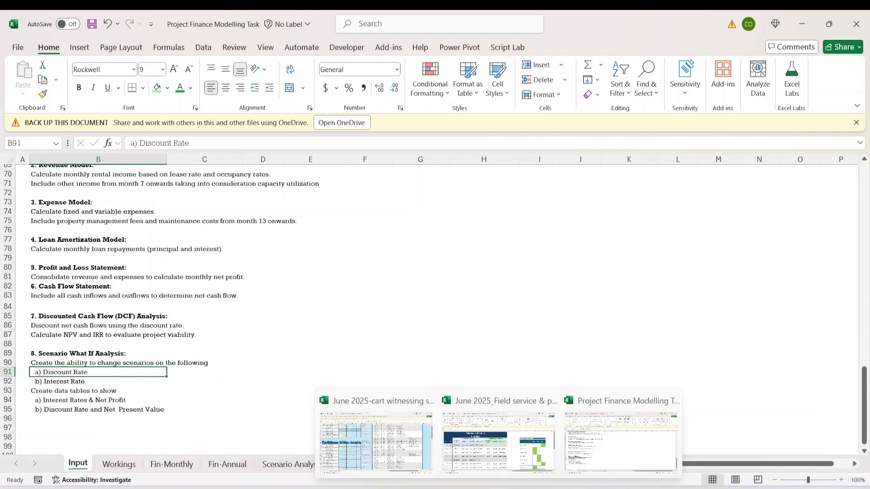
{"action": "left_click", "coordinate": [420, 277]}
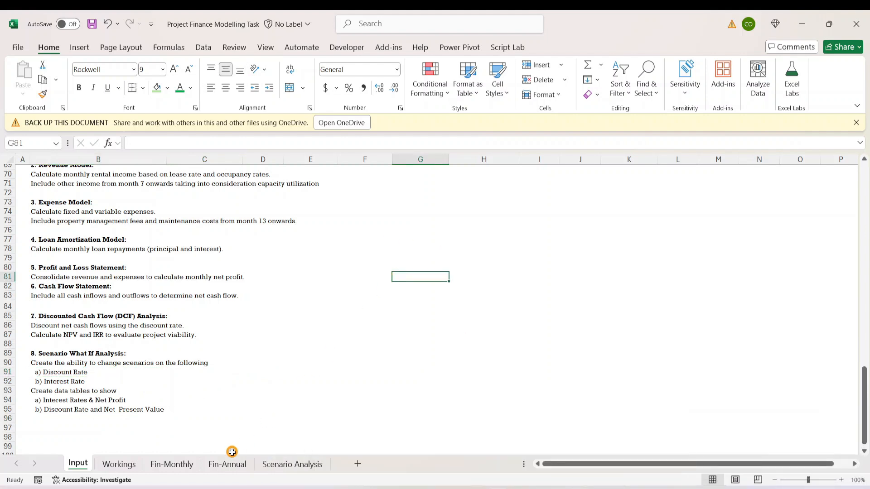
- Enter the label "Discount Rate" in cell D5 of the Scenario Analysis sheet
{"action": "left_click", "coordinate": [292, 463]}
{"action": "left_click", "coordinate": [150, 234]}
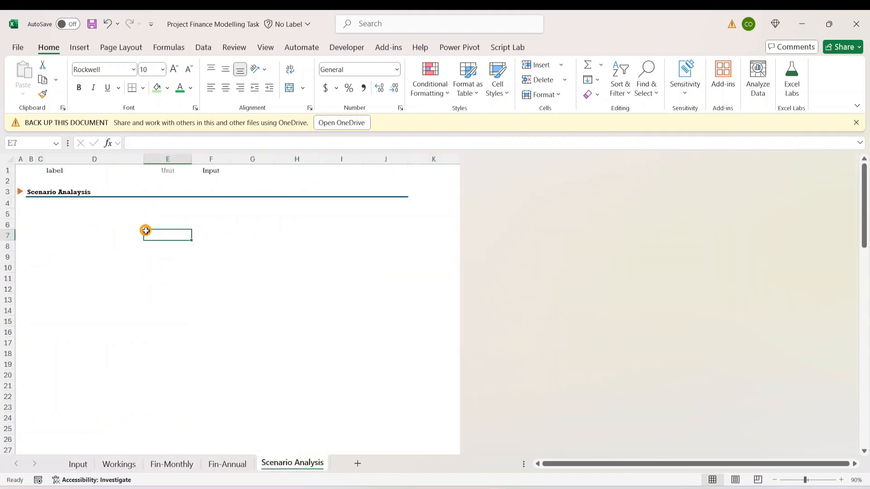
{"action": "left_click", "coordinate": [64, 215]}
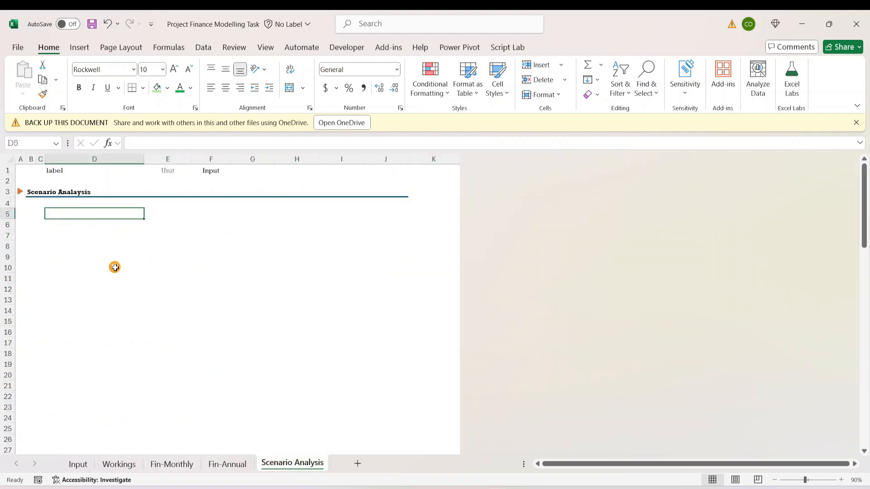
{"action": "left_click", "coordinate": [120, 235]}
{"action": "left_click", "coordinate": [71, 210]}
{"action": "type", "text": "Discount Rate"}
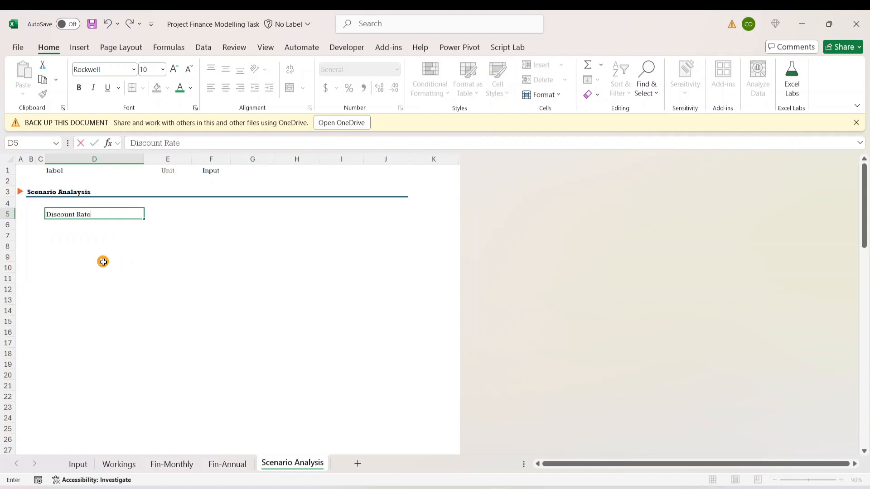
- Enter "%age" as the Discount Rate's unit in cell E5
{"action": "key", "text": "Right"}
{"action": "key", "text": "Right"}
{"action": "key", "text": "Right"}
{"action": "key", "text": "Up"}
{"action": "key", "text": "Left"}
{"action": "key", "text": "Left"}
{"action": "key", "text": "Left"}
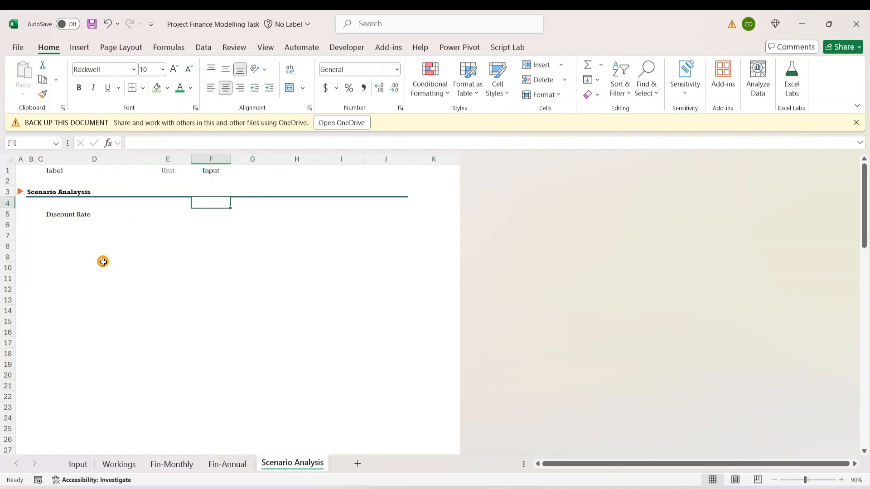
{"action": "key", "text": "Down"}
{"action": "key", "text": "Right"}
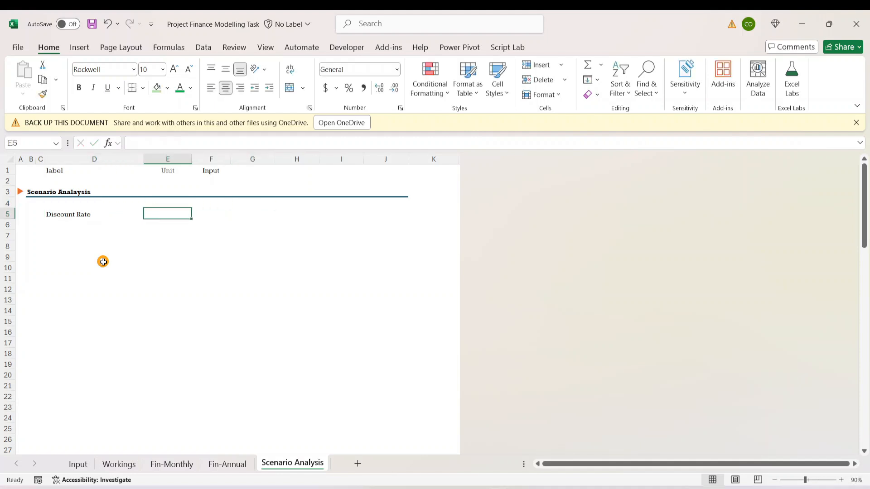
{"action": "type", "text": "%age"}
{"action": "key", "text": "Right"}
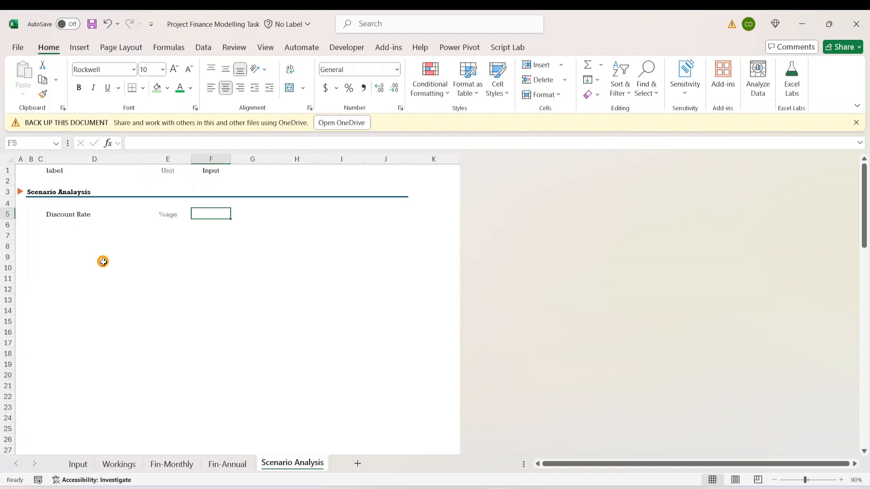
- Link the Discount Rate input in F5 to the first discount rate on the Input sheet with =Input!E27
{"action": "type", "text": "="}
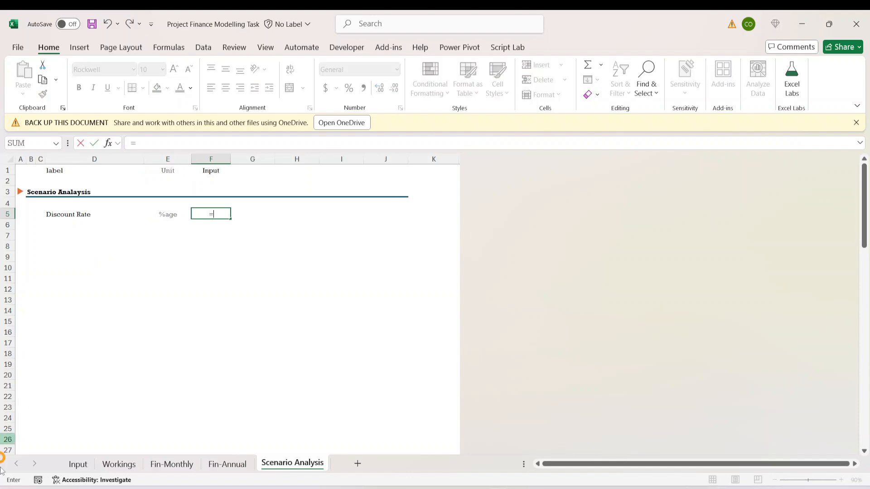
{"action": "left_click", "coordinate": [77, 464]}
{"action": "scroll", "coordinate": [274, 269], "scroll_direction": "up", "scroll_amount": 17}
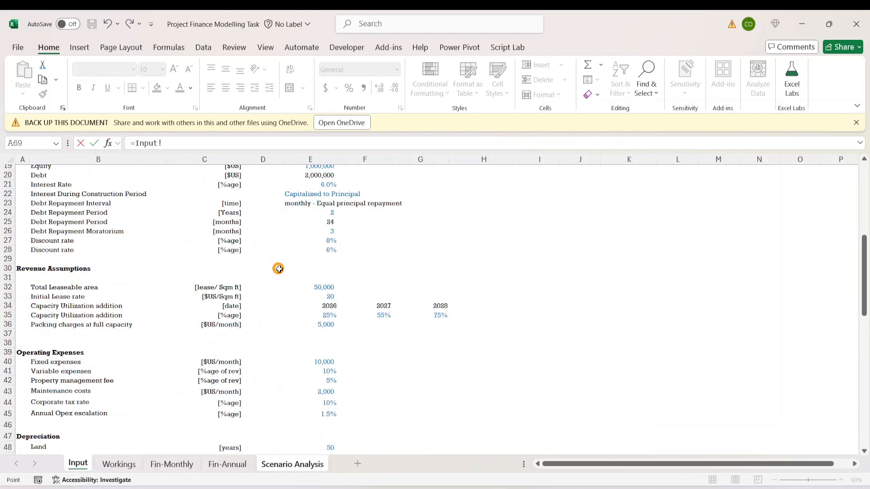
{"action": "left_click", "coordinate": [331, 241]}
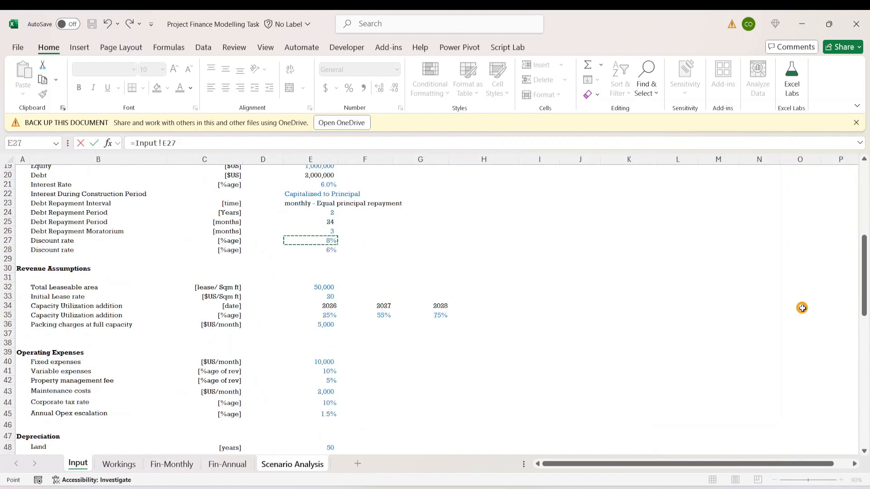
{"action": "key", "text": "Return"}
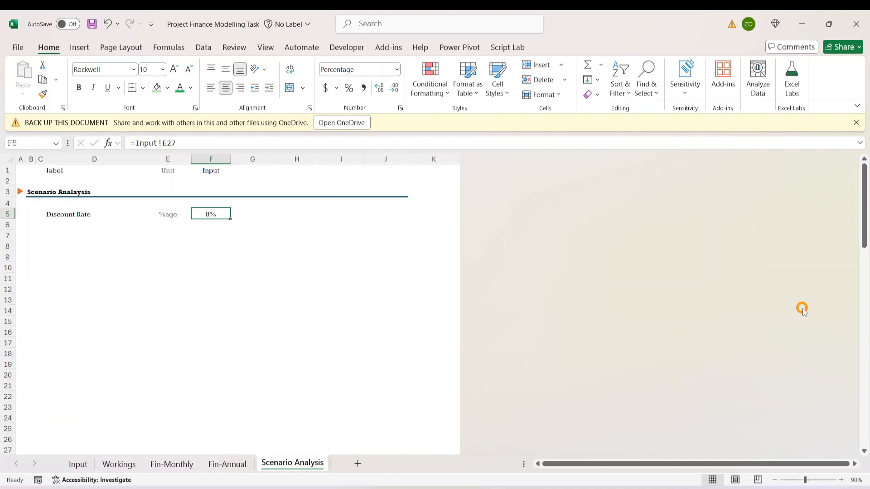
{"action": "left_click", "coordinate": [278, 223]}
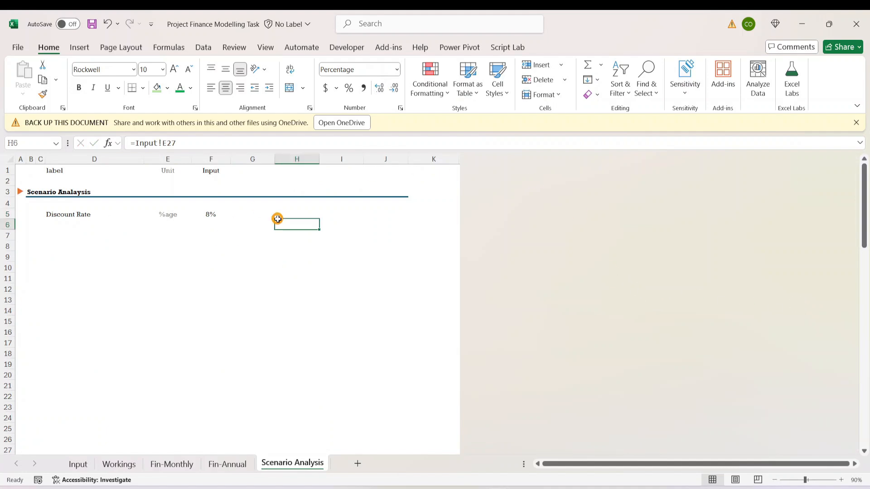
{"action": "left_click", "coordinate": [193, 215]}
{"action": "left_click", "coordinate": [48, 215]}
{"action": "left_click", "coordinate": [59, 234]}
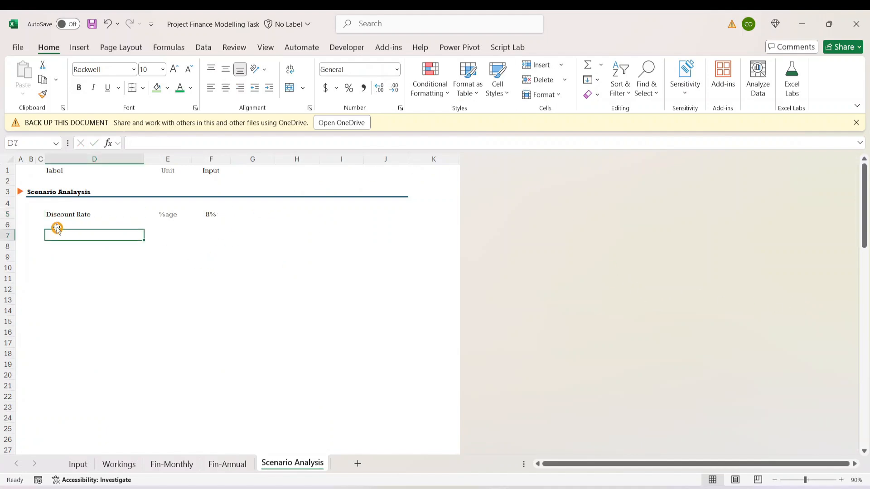
{"action": "left_click", "coordinate": [56, 225]}
{"action": "left_click", "coordinate": [218, 331]}
{"action": "left_click", "coordinate": [86, 239]}
{"action": "left_click", "coordinate": [164, 265]}
{"action": "left_click_drag", "start_coordinate": [160, 249], "coordinate": [169, 252]}
- Enter the column heading "5ages" in cell F8
{"action": "left_click", "coordinate": [203, 243]}
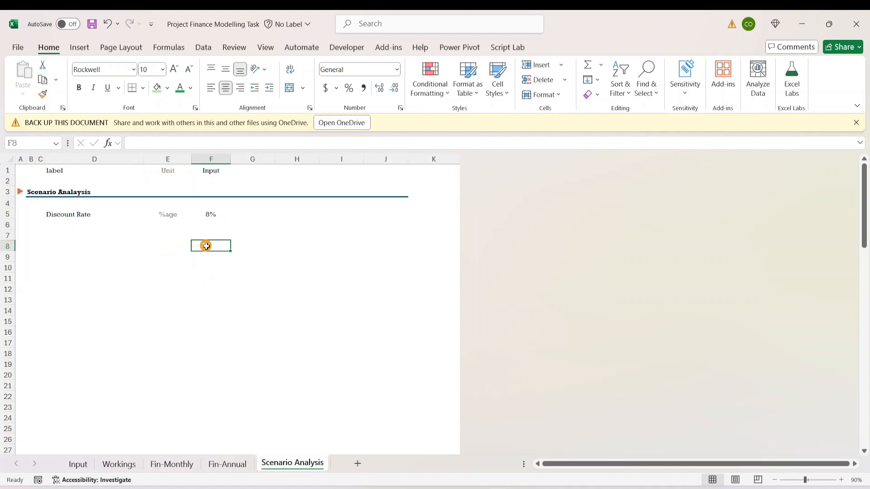
{"action": "type", "text": "5ages"}
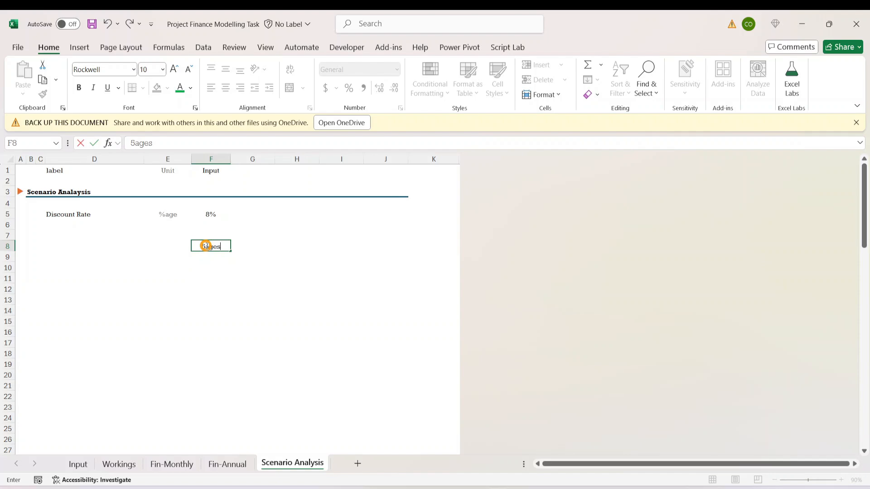
{"action": "key", "text": "Tab"}
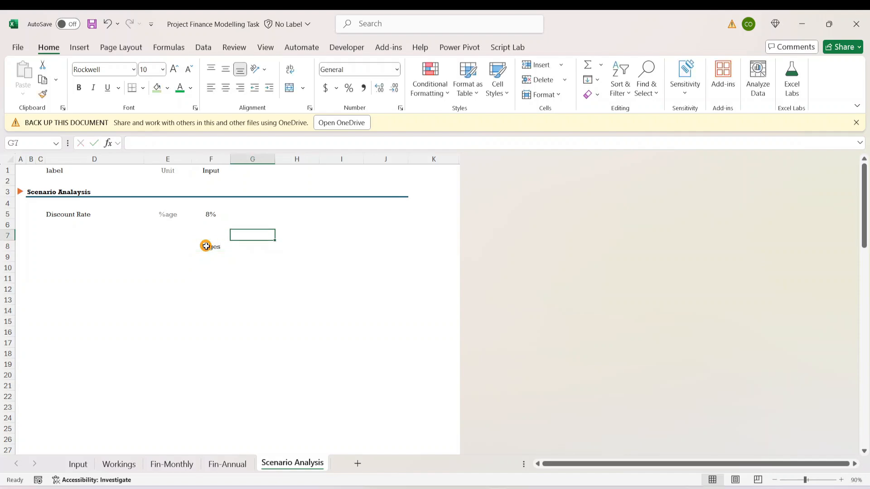
- Examine the Cumulative Present value and Net Cash Flow to Equity rows on the Fin-Annual sheet, including the formula in K73
{"action": "left_click", "coordinate": [174, 467]}
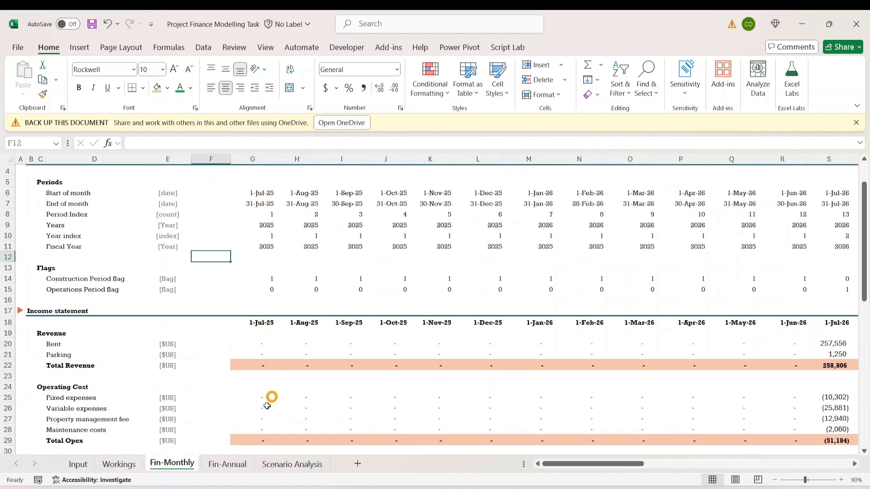
{"action": "left_click", "coordinate": [227, 465]}
{"action": "scroll", "coordinate": [311, 376], "scroll_direction": "down", "scroll_amount": 15}
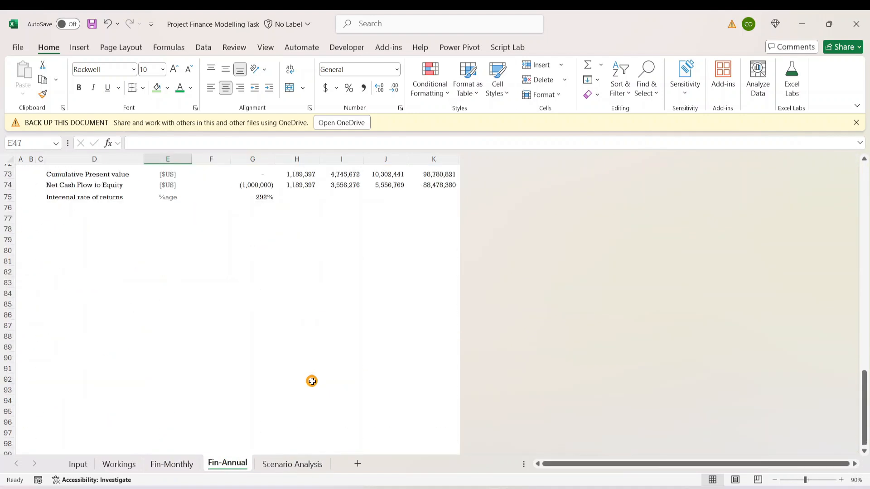
{"action": "scroll", "coordinate": [312, 381], "scroll_direction": "up", "scroll_amount": 4}
{"action": "left_click", "coordinate": [430, 303]}
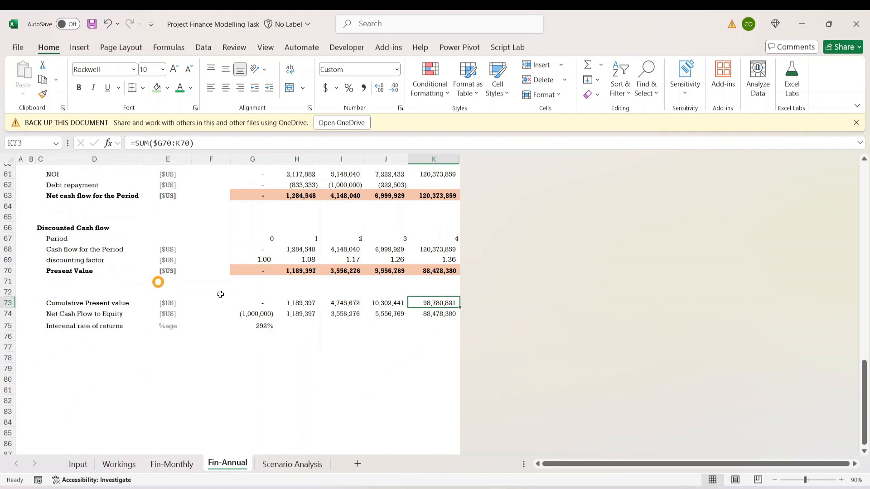
{"action": "left_click", "coordinate": [58, 313]}
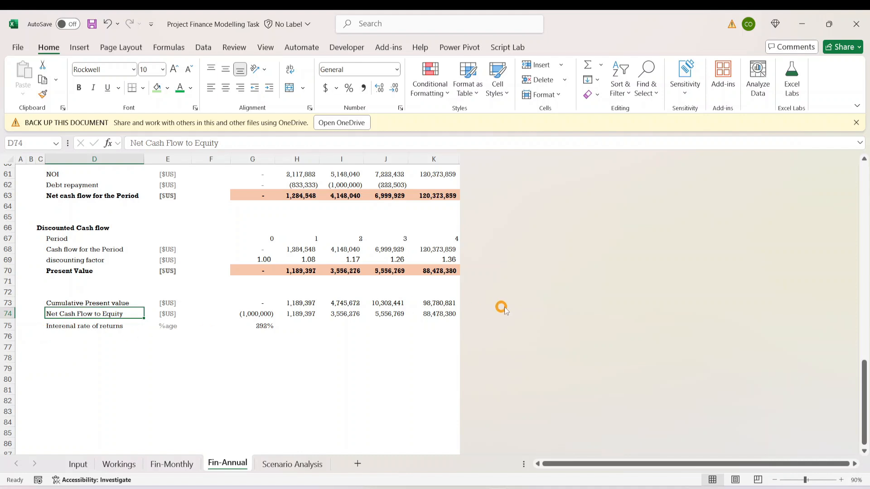
{"action": "left_click", "coordinate": [296, 303]}
{"action": "left_click", "coordinate": [422, 302]}
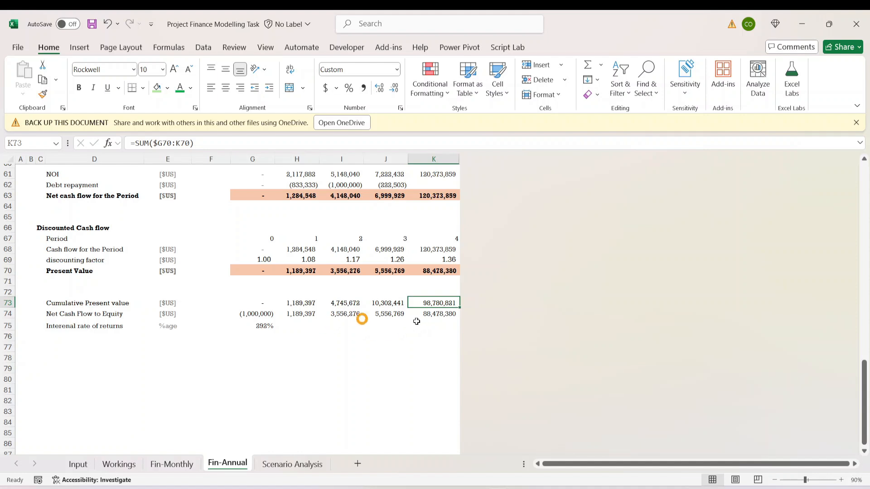
{"action": "left_click", "coordinate": [272, 462]}
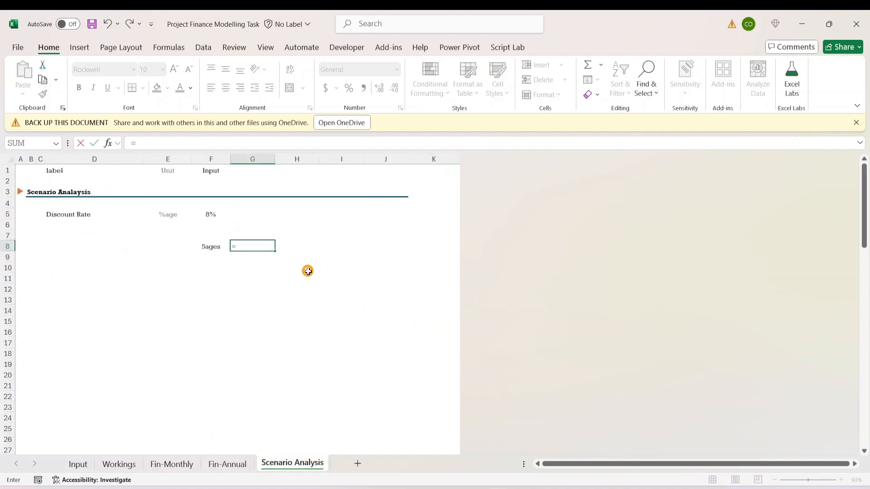
{"action": "key", "text": "Escape"}
{"action": "left_click", "coordinate": [260, 257]}
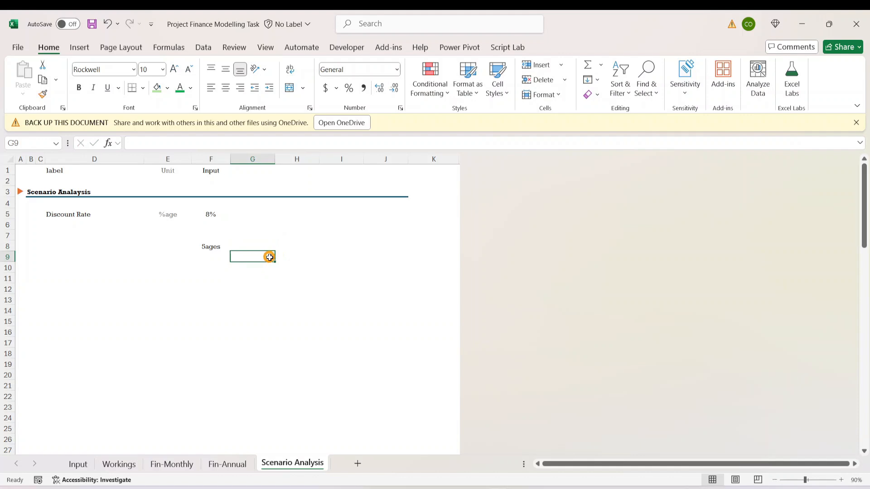
{"action": "type", "text": "="}
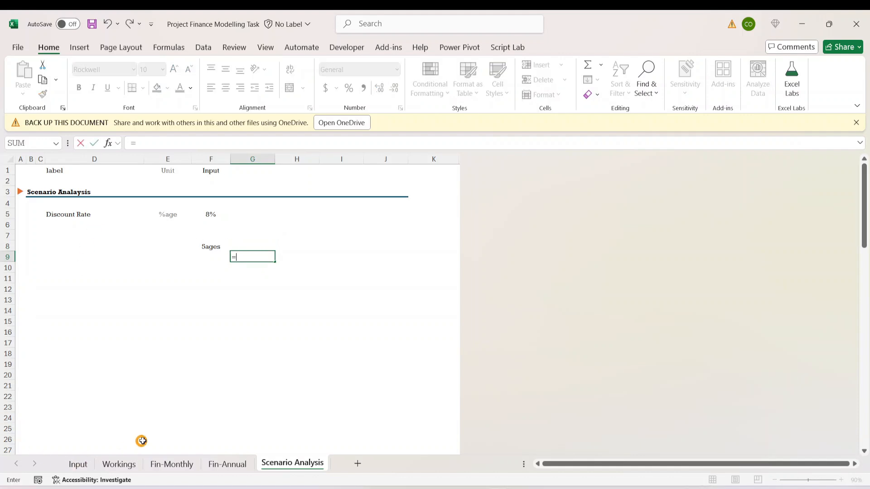
{"action": "key", "text": "Escape"}
- Correct the heading in F8 of the Scenario Analysis sheet to "%ages" and select cell H8
{"action": "left_click", "coordinate": [225, 248]}
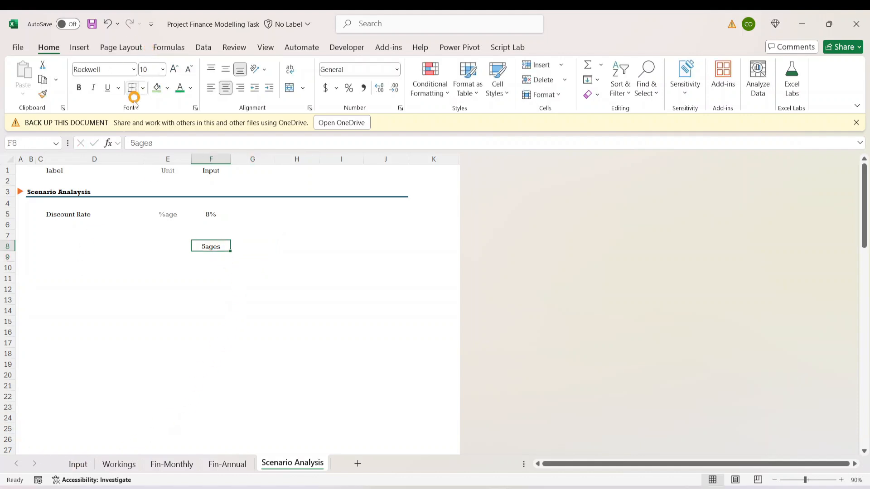
{"action": "left_click", "coordinate": [135, 140]}
{"action": "key", "text": "BackSpace"}
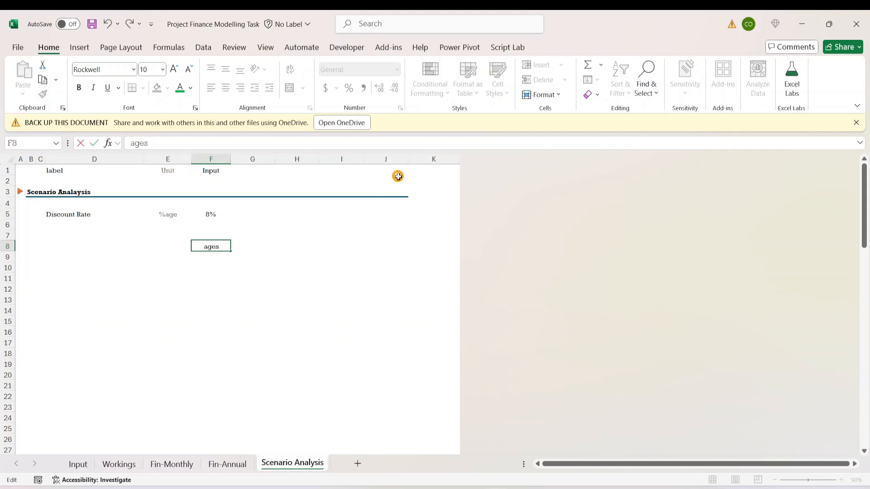
{"action": "type", "text": "%"}
{"action": "key", "text": "ctrl+Return"}
{"action": "left_click", "coordinate": [284, 246]}
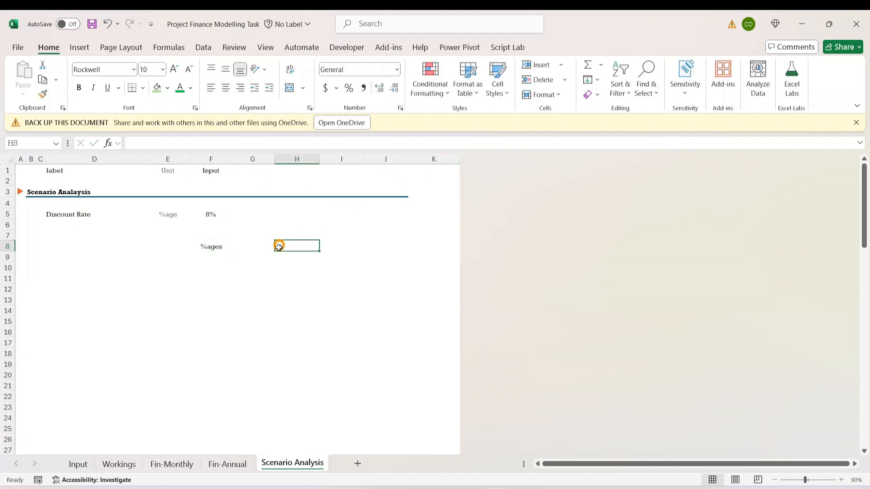
- Enter the column heading "DCF" in cell G8, beside the %ages heading
{"action": "left_click", "coordinate": [255, 248]}
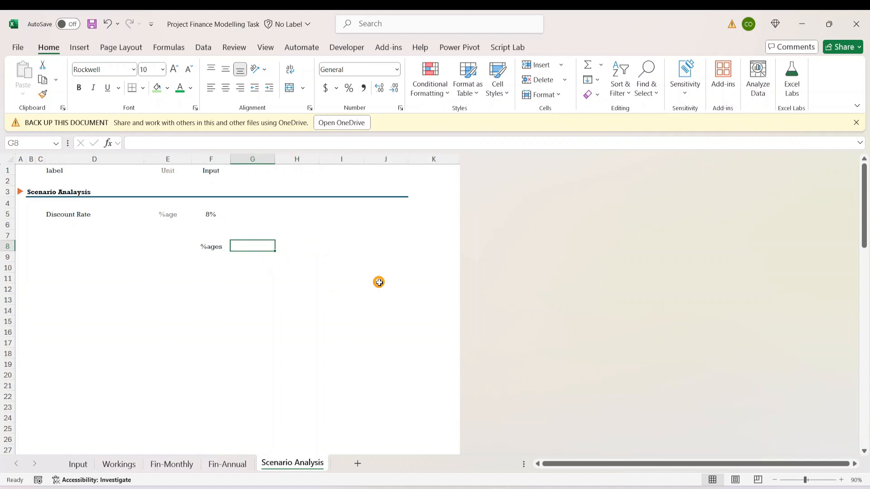
{"action": "type", "text": "Net"}
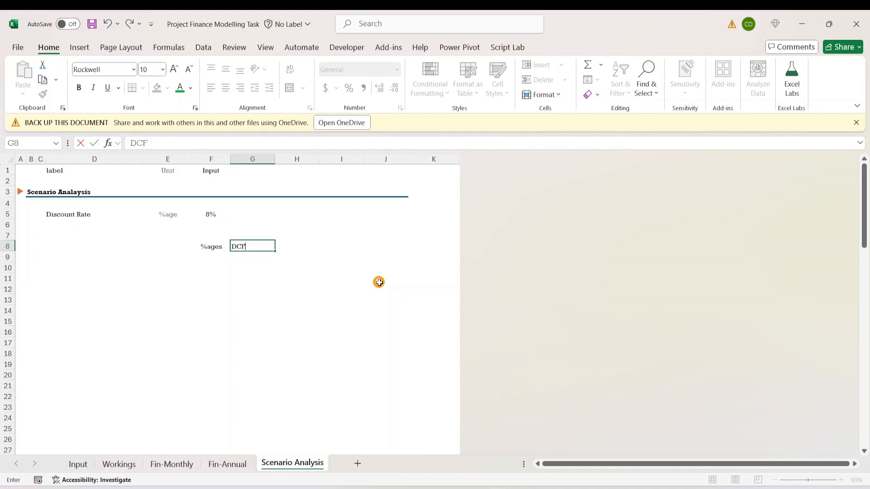
{"action": "key", "text": "Return"}
{"action": "key", "text": "Down"}
{"action": "key", "text": "Up"}
{"action": "key", "text": "Right"}
{"action": "key", "text": "Up"}
{"action": "key", "text": "Left"}
{"action": "key", "text": "Down"}
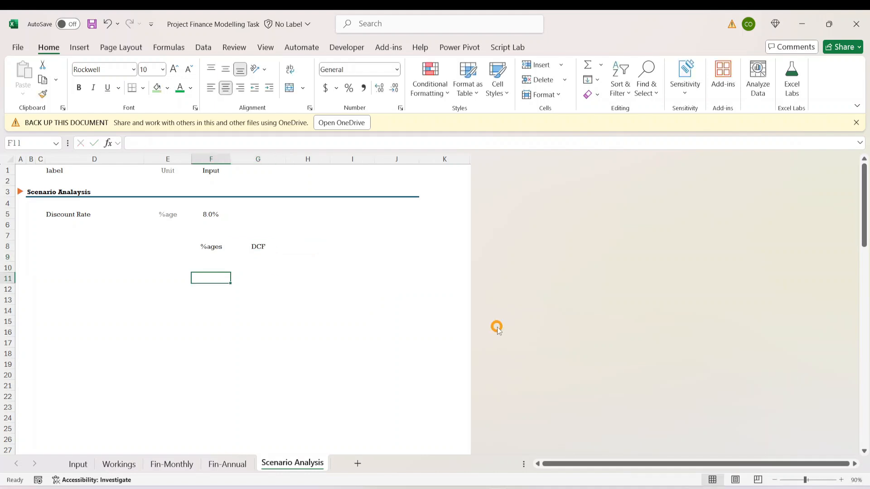
- Format the Discount Rate in F5 to one decimal place and centre the DCF heading in G8
{"action": "key", "text": "Up"}
{"action": "key", "text": "Up"}
{"action": "key", "text": "Up"}
{"action": "key", "text": "Up"}
{"action": "key", "text": "Down"}
{"action": "key", "text": "Down"}
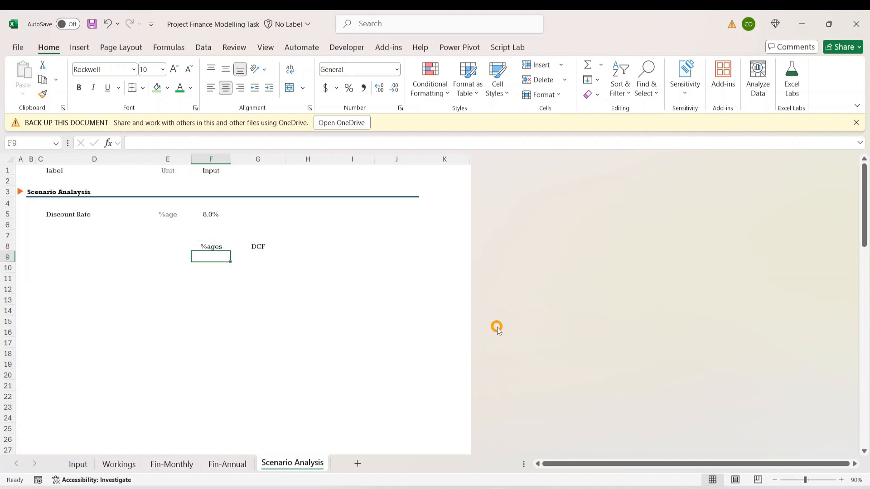
{"action": "key", "text": "Up"}
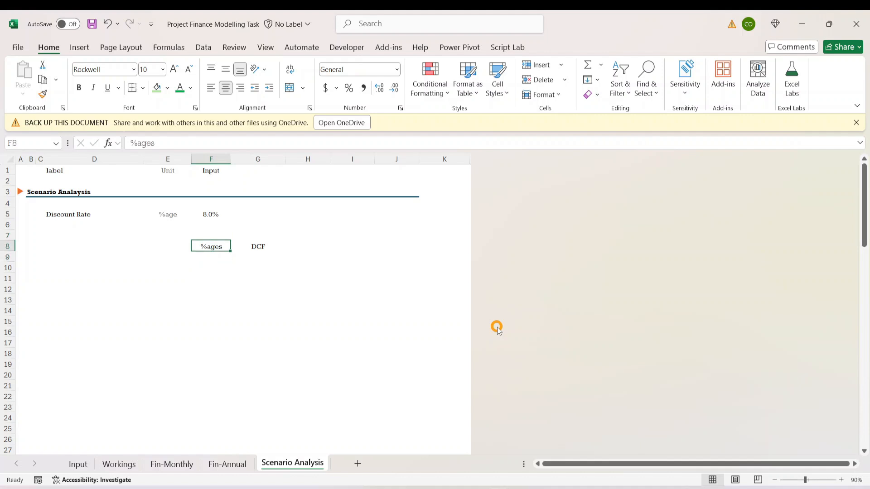
{"action": "key", "text": "shift+Right"}
{"action": "key", "text": "Down"}
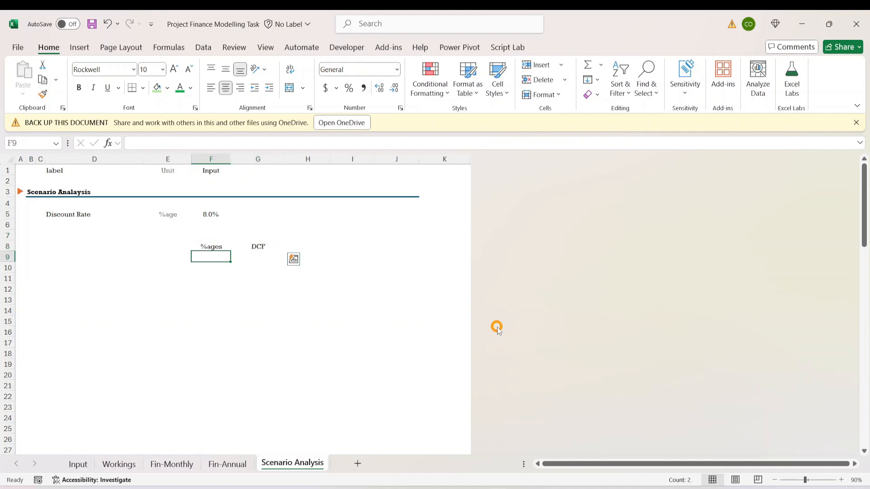
- Link cell F10 under the %ages heading to the Discount Rate input with =F5
{"action": "key", "text": "Down"}
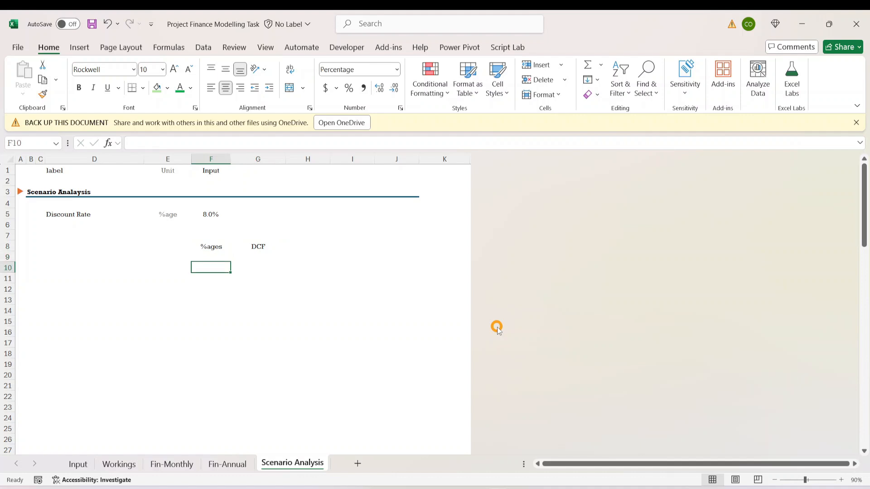
{"action": "type", "text": "="}
{"action": "key", "text": "Up"}
{"action": "key", "text": "Up"}
{"action": "key", "text": "Up"}
{"action": "key", "text": "Up"}
{"action": "key", "text": "Up"}
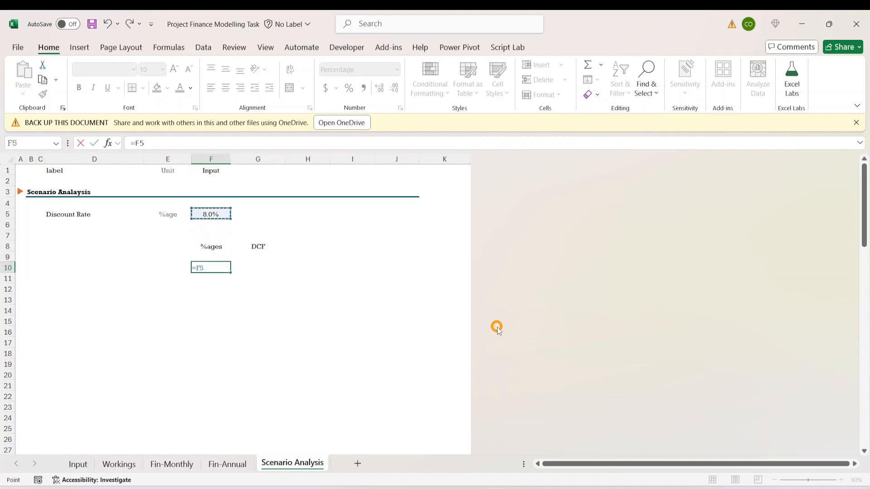
{"action": "key", "text": "Return"}
- Link cell G10 under DCF to the final-period Cumulative Present value with ='Fin-Annual'!K73
{"action": "key", "text": "Right"}
{"action": "key", "text": "Down"}
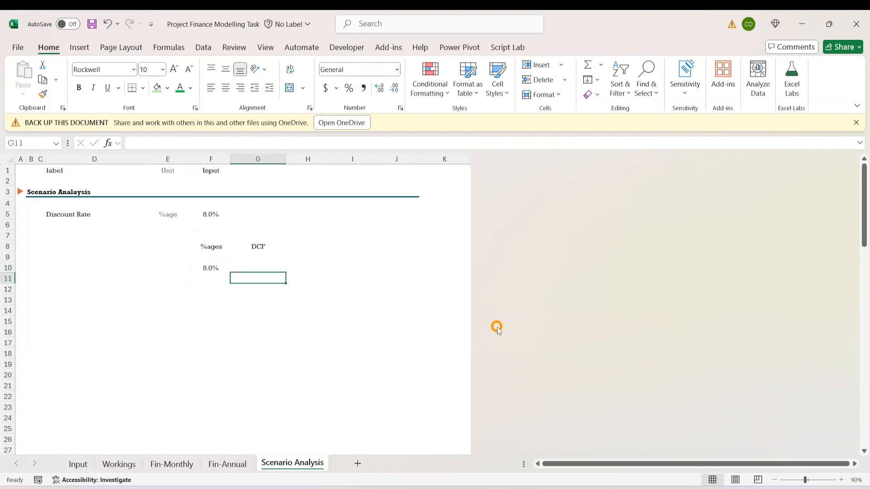
{"action": "key", "text": "Up"}
{"action": "type", "text": "="}
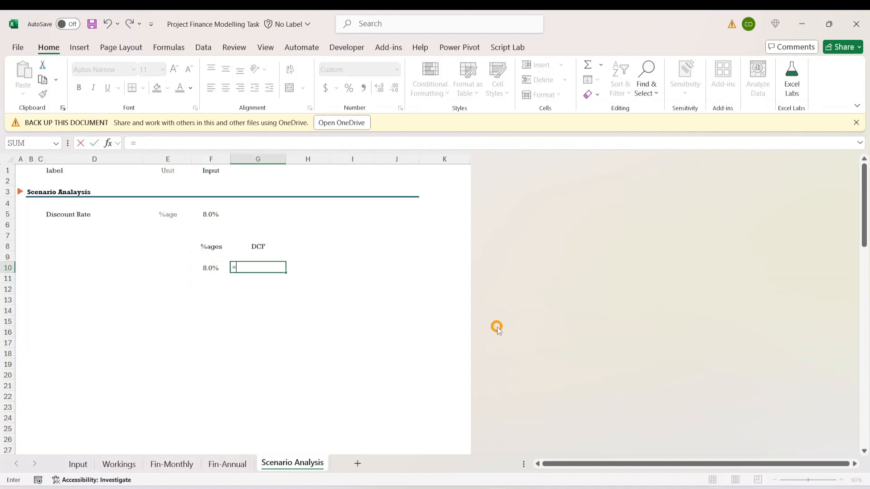
{"action": "left_click", "coordinate": [227, 464]}
{"action": "left_click", "coordinate": [426, 308]}
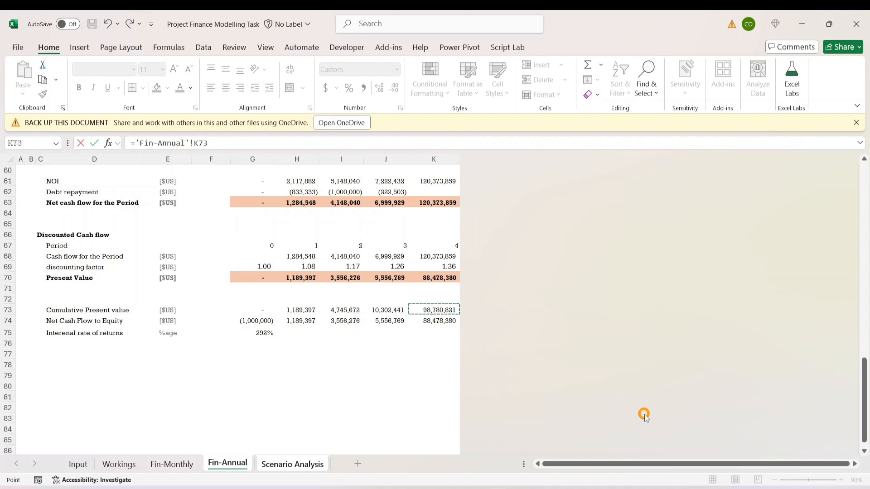
{"action": "key", "text": "Return"}
{"action": "left_click", "coordinate": [238, 309]}
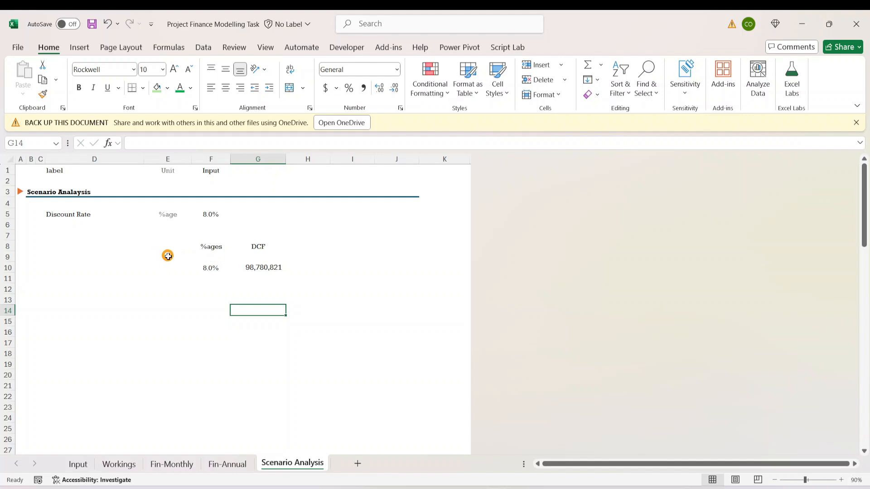
{"action": "left_click", "coordinate": [259, 267]}
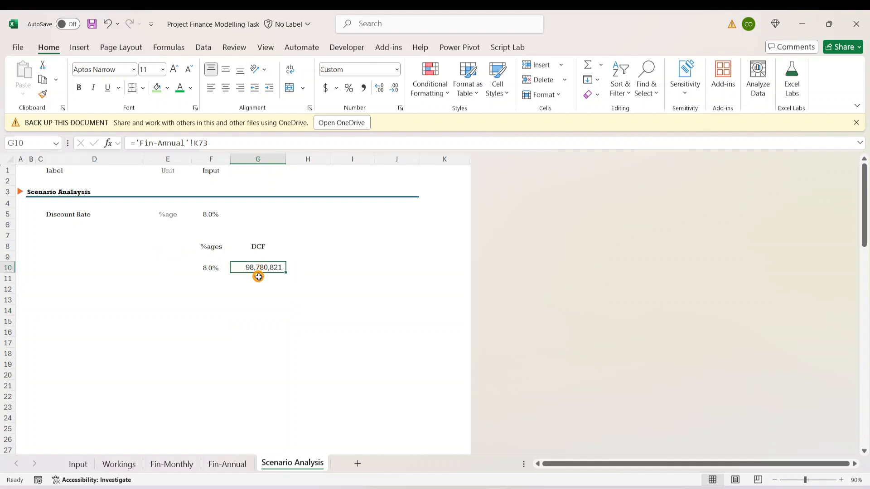
- Make the %ages and DCF headings in F8:G8 bold
{"action": "left_click", "coordinate": [55, 214]}
{"action": "left_click", "coordinate": [212, 268]}
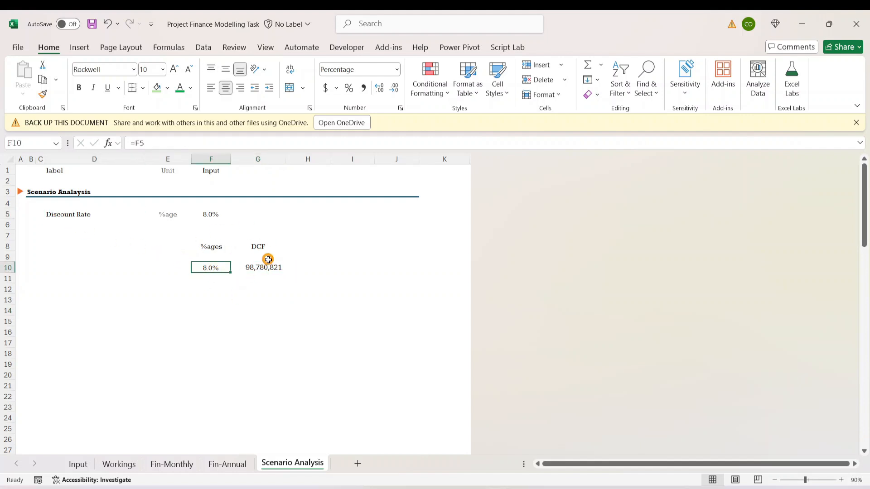
{"action": "left_click_drag", "start_coordinate": [216, 245], "coordinate": [256, 240]}
{"action": "key", "text": "ctrl+b"}
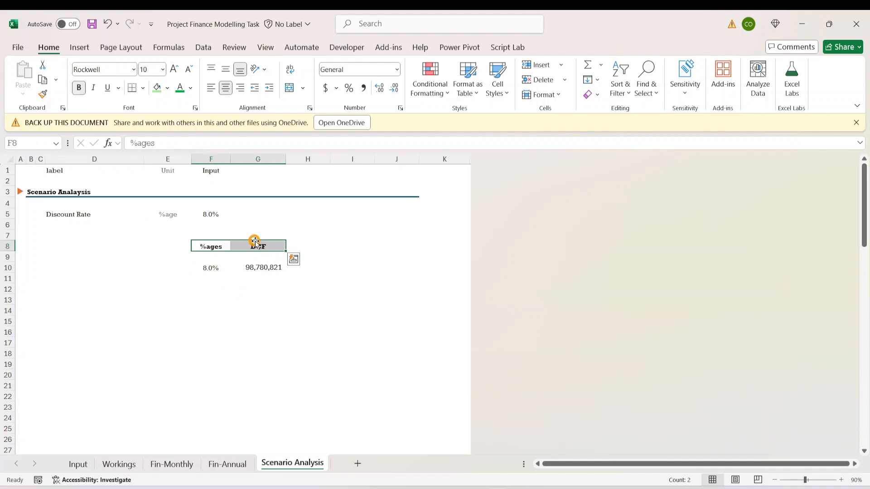
{"action": "left_click", "coordinate": [224, 278]}
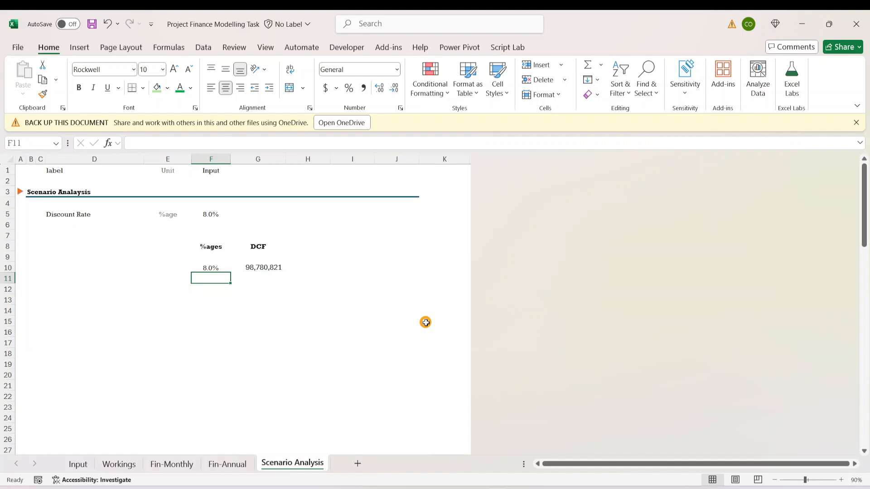
{"action": "type", "text": "="}
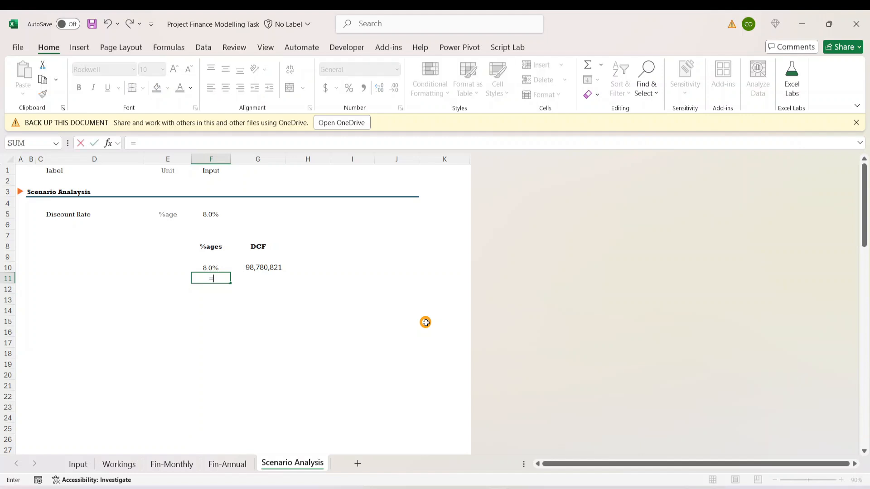
{"action": "key", "text": "Escape"}
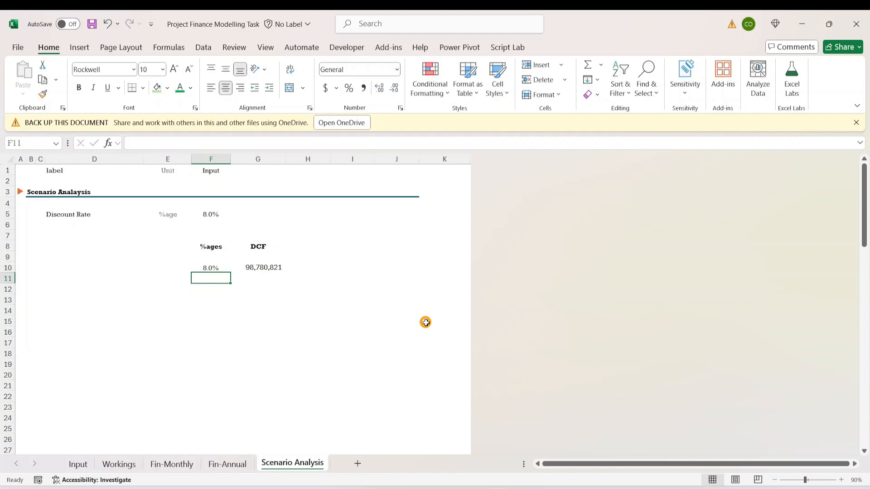
- Enter 8% in cell F13 as the middle discount rate scenario and format it to one decimal place
{"action": "key", "text": "Down"}
{"action": "key", "text": "Down"}
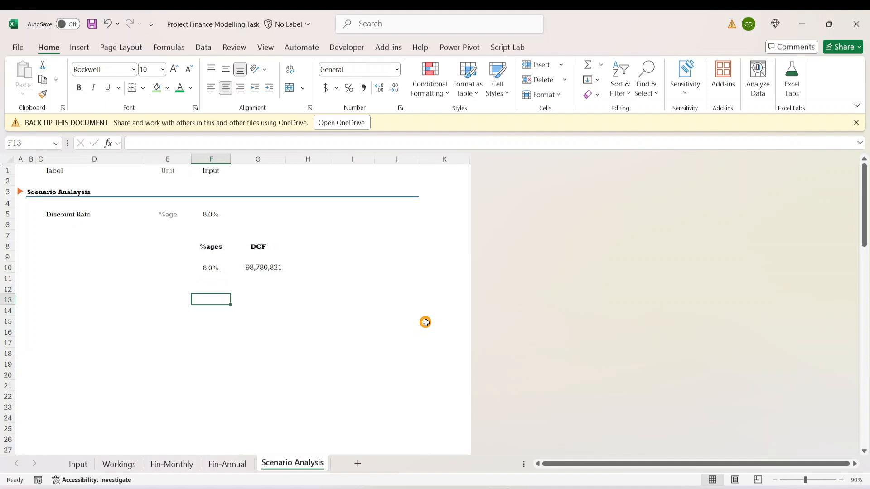
{"action": "type", "text": "80"}
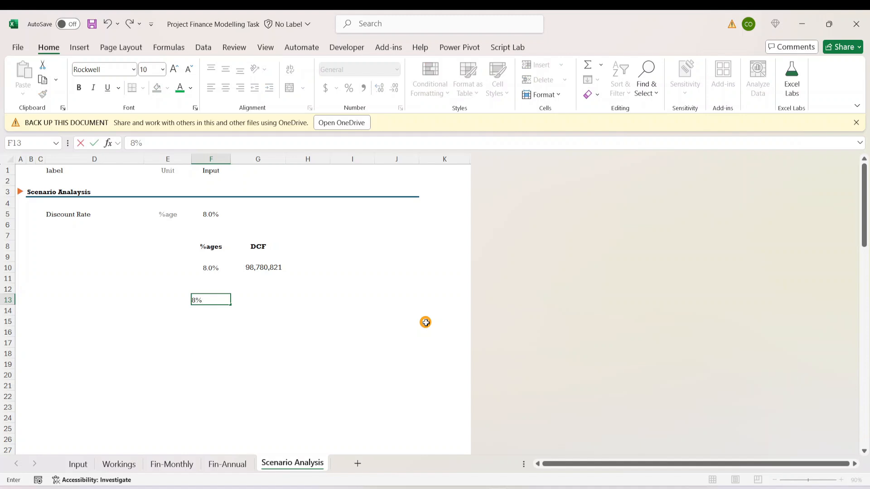
{"action": "key", "text": "ctrl+Return"}
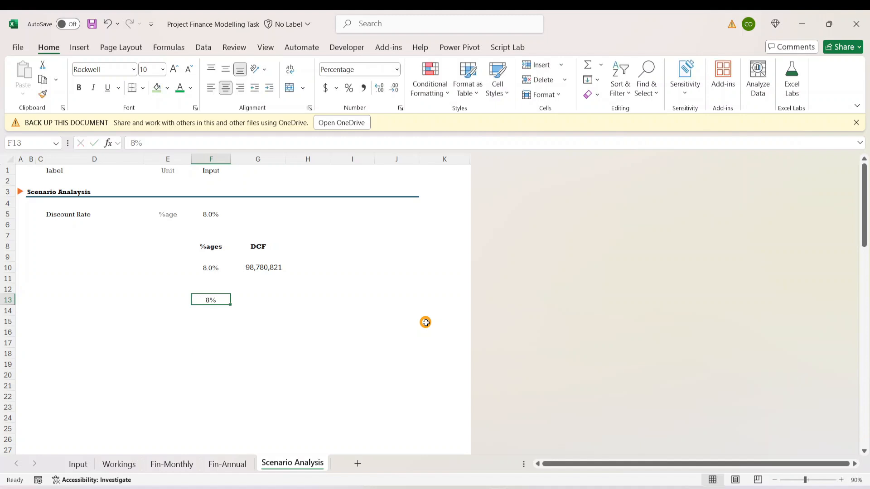
{"action": "key", "text": "Down"}
{"action": "key", "text": "Down"}
{"action": "key", "text": "Up"}
{"action": "key", "text": "Up"}
{"action": "left_click", "coordinate": [379, 88]}
{"action": "left_click", "coordinate": [257, 300]}
{"action": "left_click", "coordinate": [218, 301]}
{"action": "left_click", "coordinate": [249, 306]}
{"action": "left_click", "coordinate": [253, 288]}
{"action": "left_click", "coordinate": [269, 305]}
- Enter the formula =F13-0.05 in cell F12 for the scenario above the 8% rate
{"action": "left_click", "coordinate": [214, 290]}
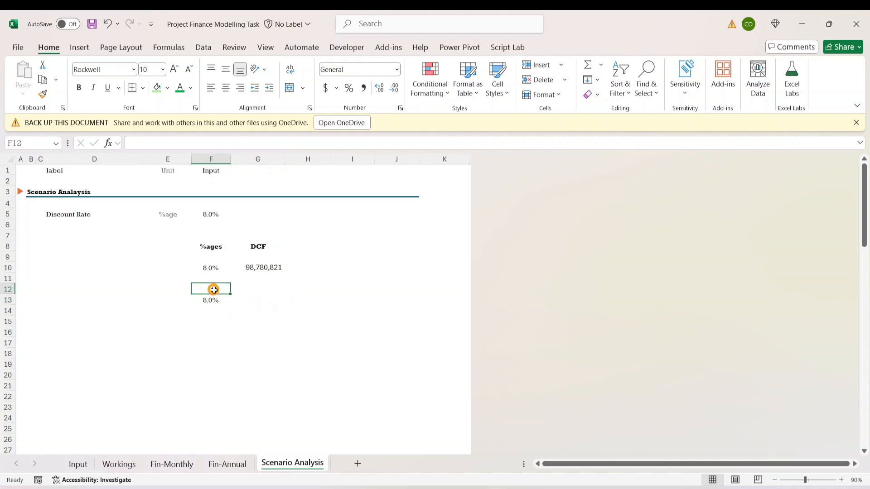
{"action": "type", "text": "="}
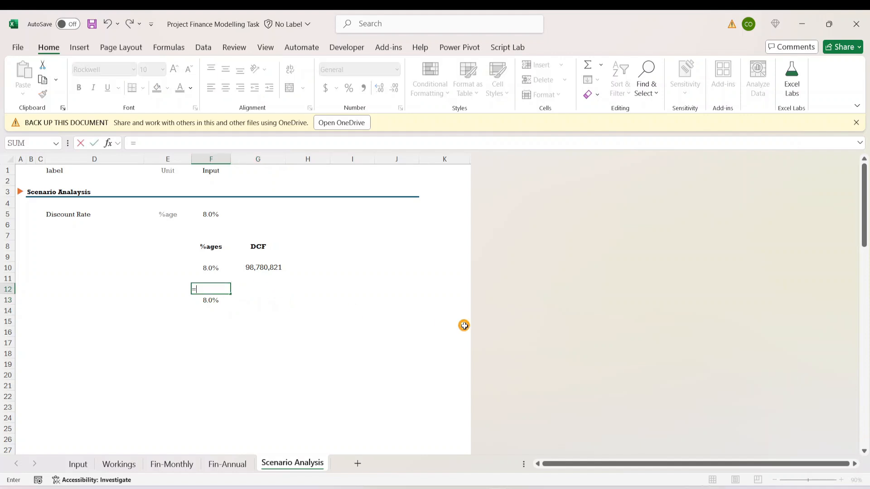
{"action": "key", "text": "Down"}
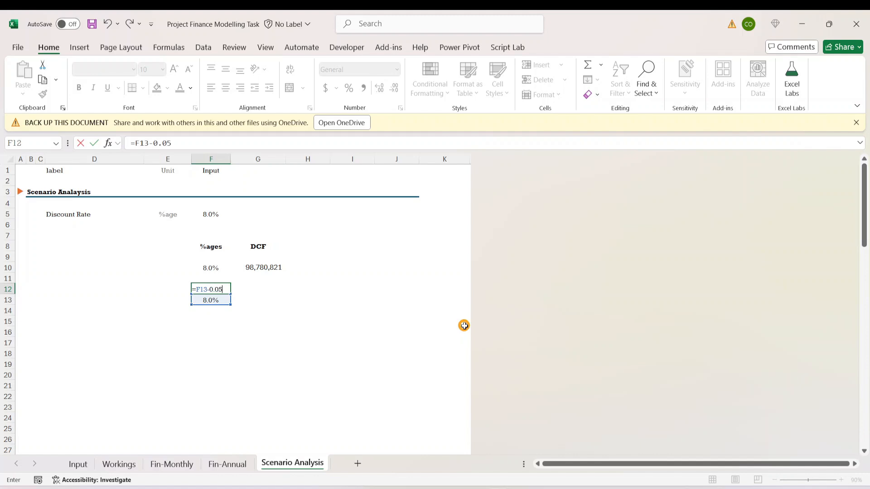
{"action": "type", "text": "-0.05"}
{"action": "key", "text": "ctrl+Return"}
{"action": "left_click", "coordinate": [237, 308]}
- Correct the formula in F12 to =F13-0.005 and format the cell to one decimal place
{"action": "left_click", "coordinate": [211, 289]}
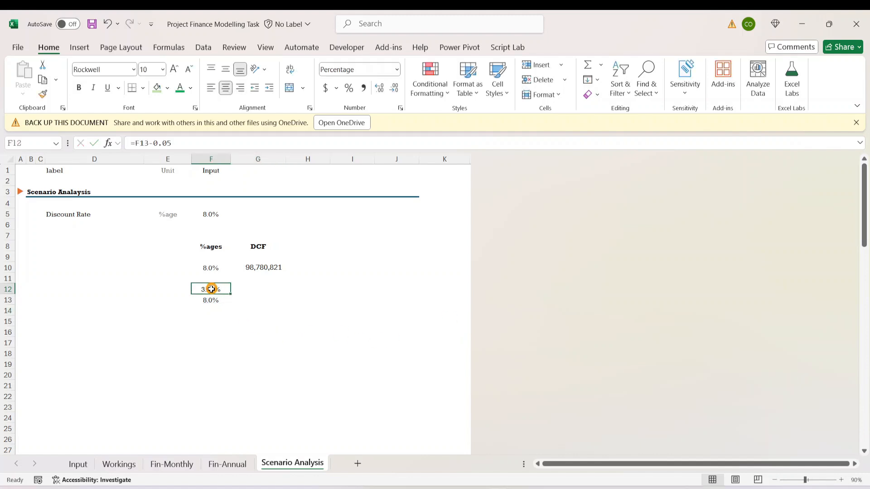
{"action": "left_click", "coordinate": [167, 144]}
{"action": "type", "text": "0"}
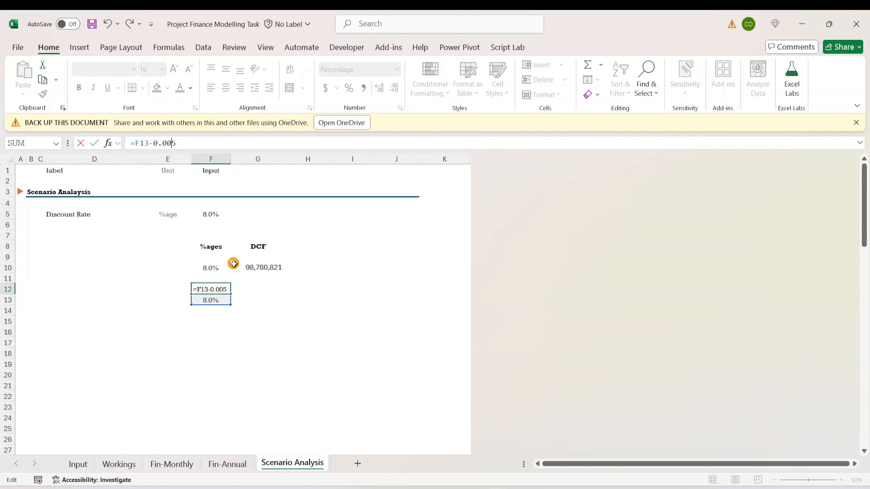
{"action": "key", "text": "ctrl+Return"}
{"action": "left_click", "coordinate": [233, 314]}
{"action": "left_click", "coordinate": [214, 290]}
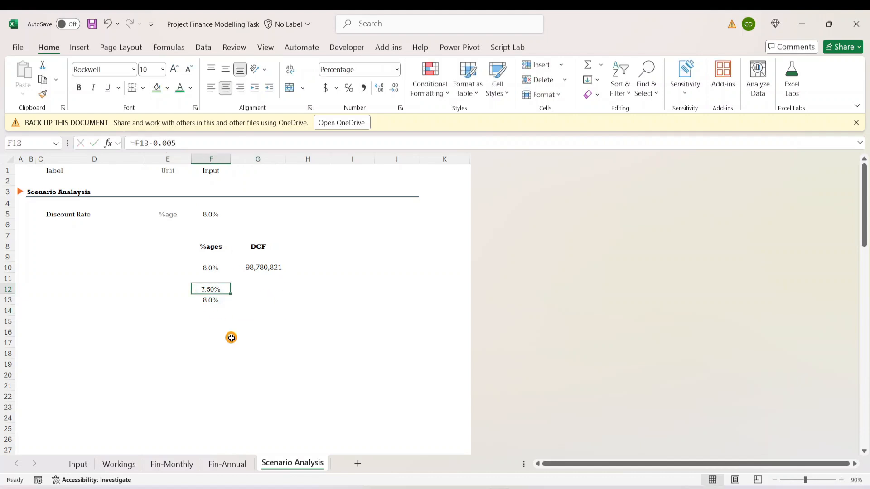
{"action": "left_click", "coordinate": [393, 87]}
{"action": "left_click", "coordinate": [238, 277]}
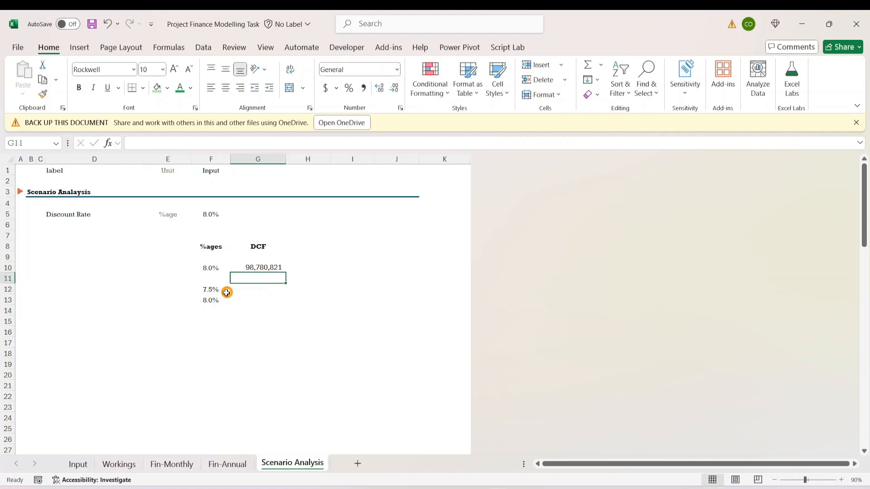
- Copy the step-down formula from F12 into F11 for the lowest discount rate scenario
{"action": "left_click", "coordinate": [227, 293]}
{"action": "key", "text": "ctrl+c"}
{"action": "key", "text": "Up"}
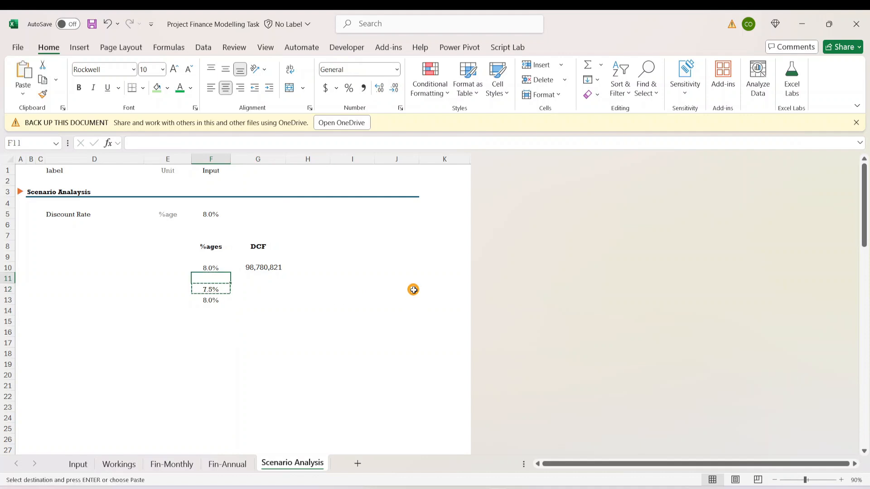
{"action": "key", "text": "ctrl+v"}
{"action": "key", "text": "Down"}
{"action": "key", "text": "Down"}
{"action": "key", "text": "Escape"}
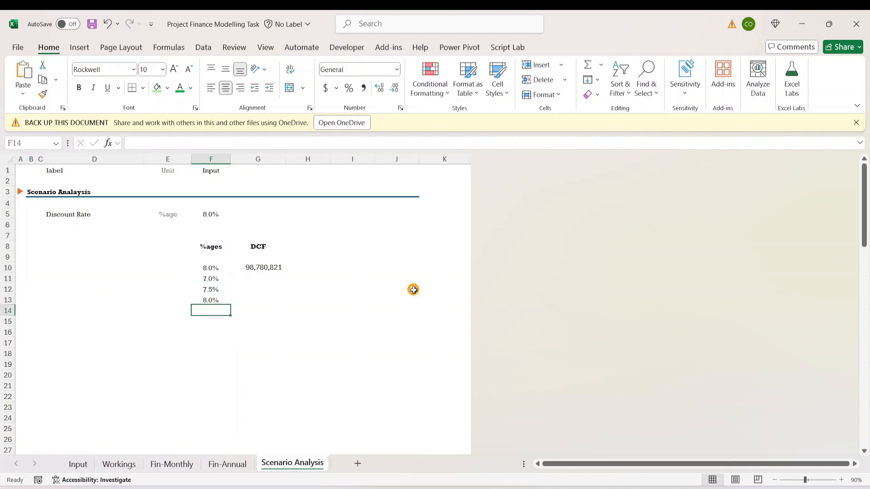
- Copy the formula from F12 into F14, below the 8% scenario
{"action": "key", "text": "Up"}
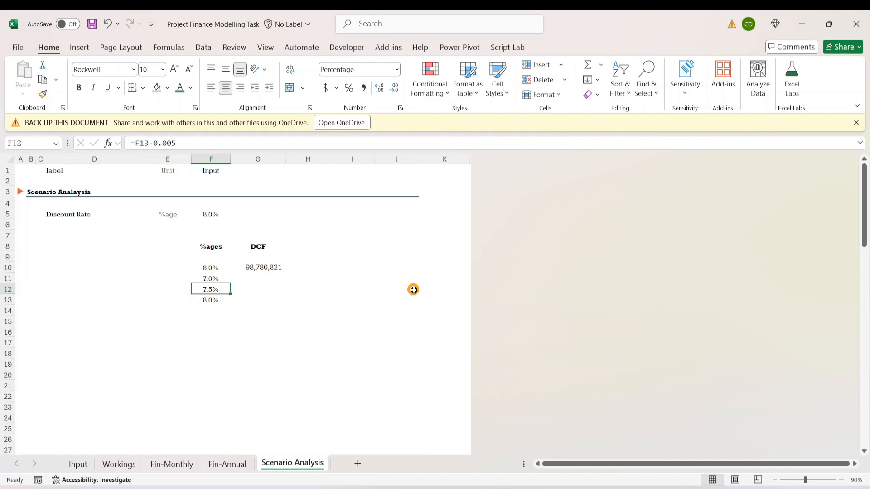
{"action": "key", "text": "ctrl+c"}
{"action": "key", "text": "Down"}
{"action": "key", "text": "Down"}
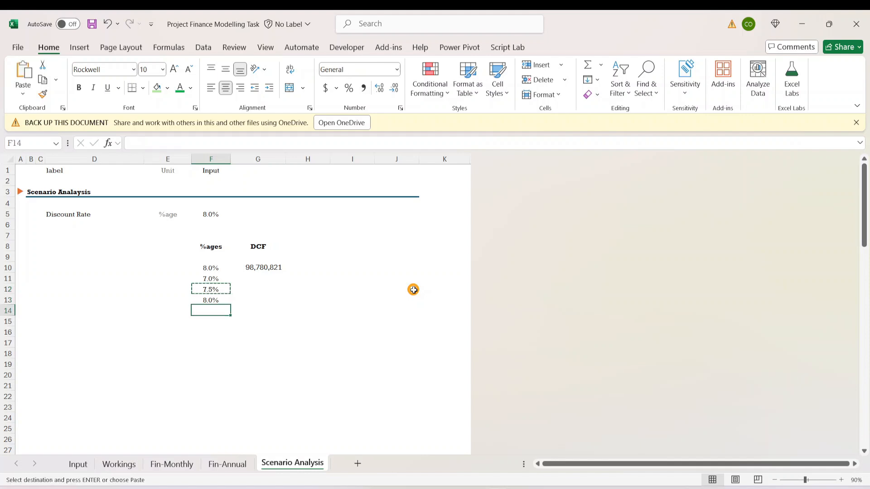
{"action": "key", "text": "ctrl+v"}
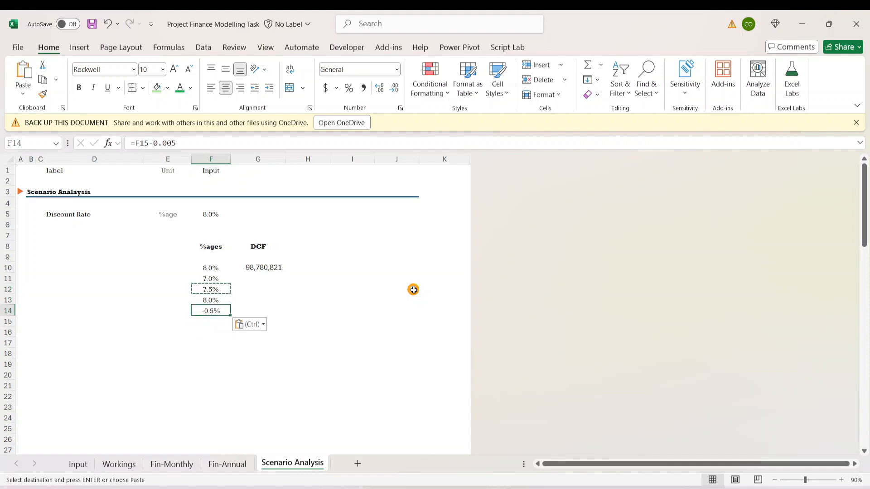
{"action": "key", "text": "Escape"}
- Correct the formula in F14 to =F13+0.005 and fill it down to F15 for the higher discount rate scenarios
{"action": "left_click", "coordinate": [173, 140]}
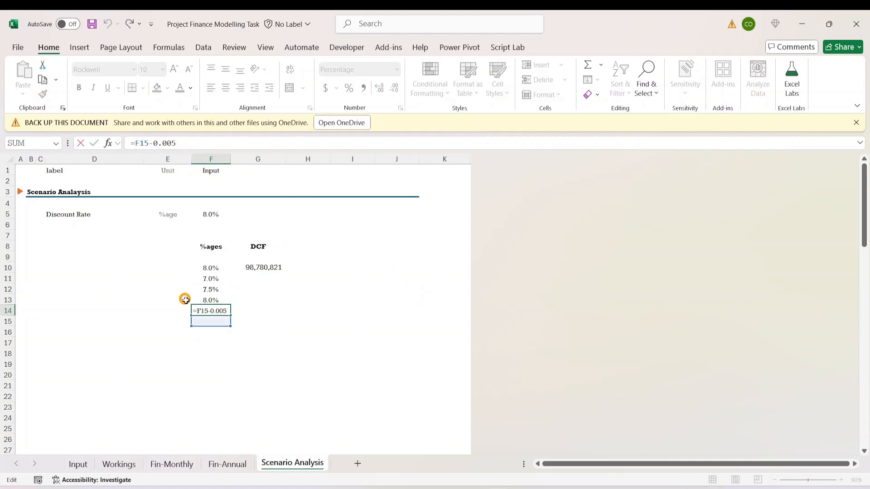
{"action": "left_click", "coordinate": [210, 311]}
{"action": "key", "text": "BackSpace"}
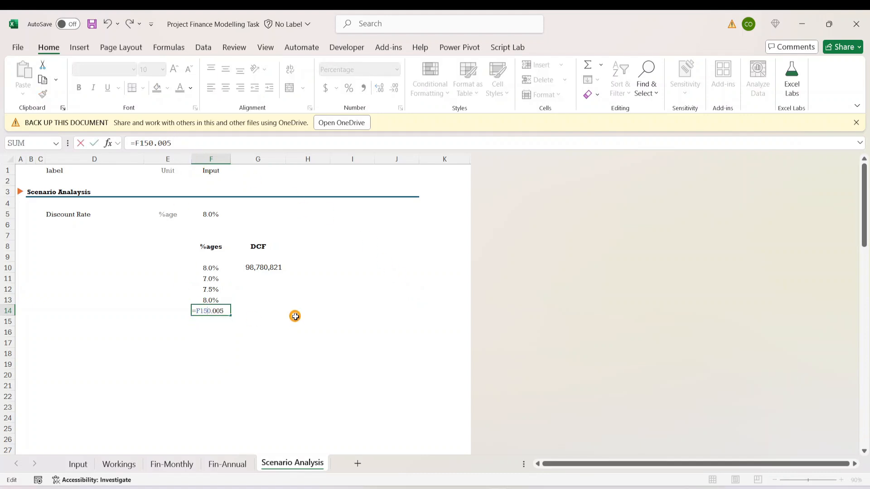
{"action": "type", "text": "+"}
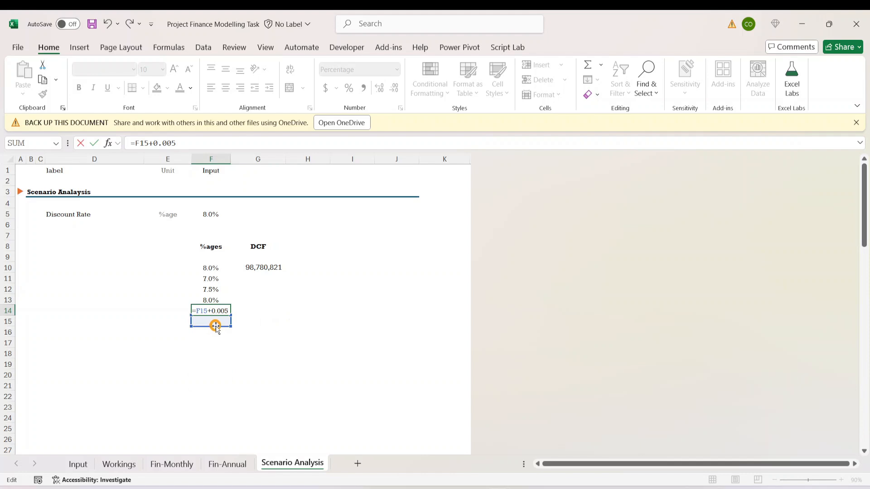
{"action": "left_click_drag", "start_coordinate": [216, 324], "coordinate": [209, 301]}
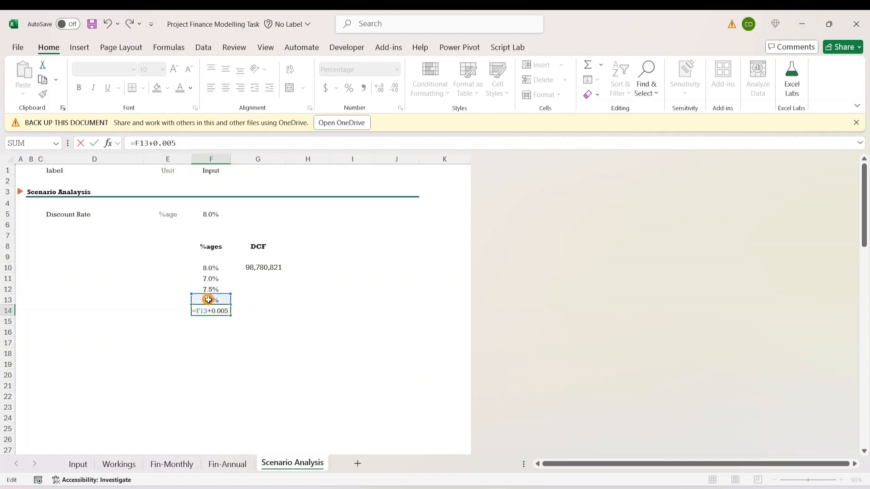
{"action": "key", "text": "ctrl+Return"}
{"action": "key", "text": "shift+Down"}
{"action": "key", "text": "ctrl+d"}
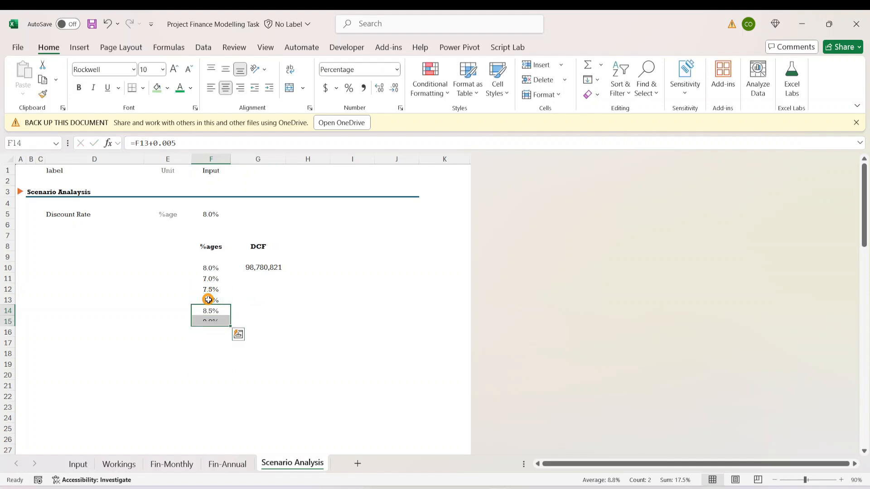
- Check the discount rate scenarios and their step formulas in F11:F15
{"action": "key", "text": "Down"}
{"action": "key", "text": "Down"}
{"action": "key", "text": "Up"}
{"action": "key", "text": "Up"}
{"action": "key", "text": "Up"}
{"action": "key", "text": "Up"}
{"action": "key", "text": "Up"}
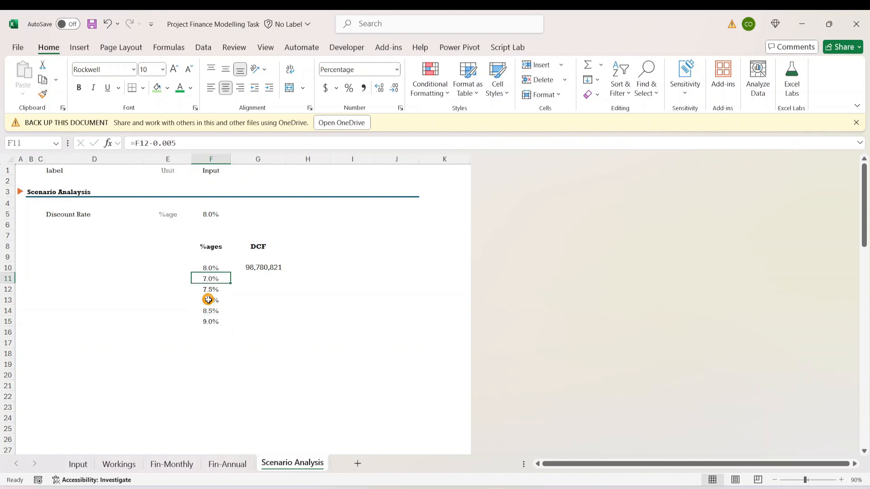
{"action": "left_click", "coordinate": [333, 309]}
{"action": "left_click", "coordinate": [210, 278]}
{"action": "key", "text": "Down"}
{"action": "key", "text": "Up"}
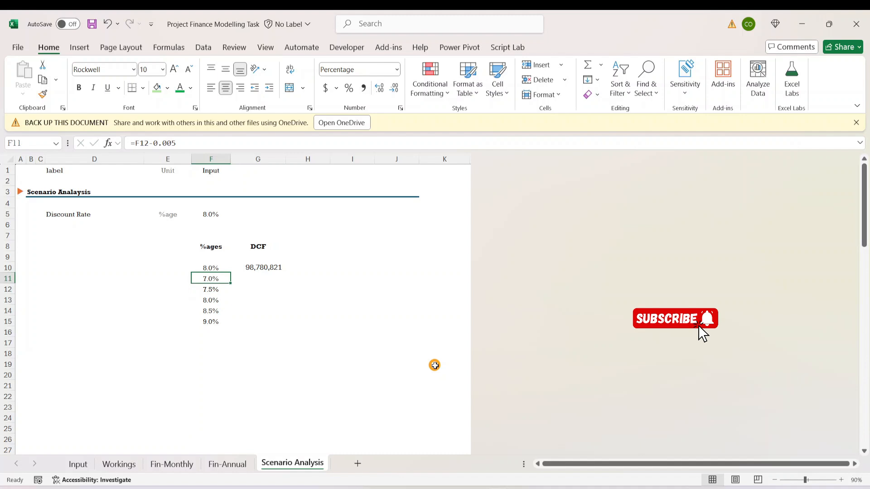
{"action": "key", "text": "Down"}
{"action": "key", "text": "Down"}
{"action": "key", "text": "Down"}
{"action": "key", "text": "Down"}
{"action": "key", "text": "Down"}
{"action": "key", "text": "Up"}
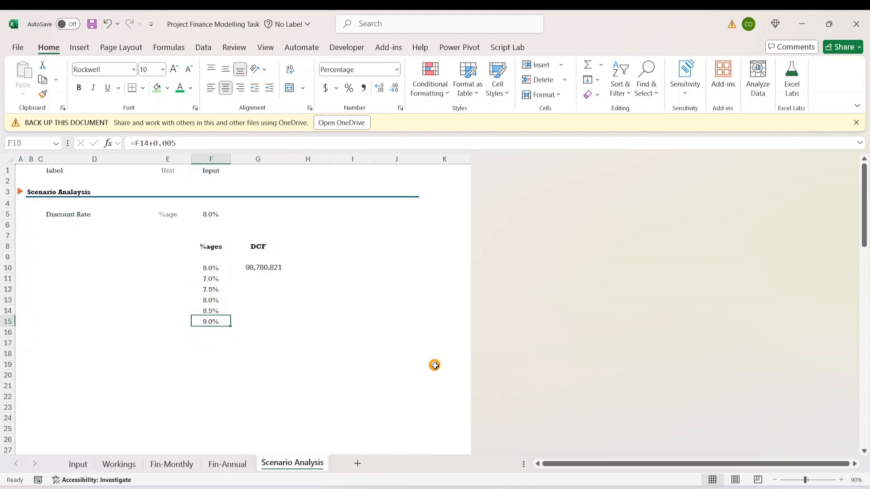
- Bold the base case scenario row F13:G13
{"action": "key", "text": "Up"}
{"action": "key", "text": "Up"}
{"action": "key", "text": "Up"}
{"action": "key", "text": "Down"}
{"action": "key", "text": "shift+Right"}
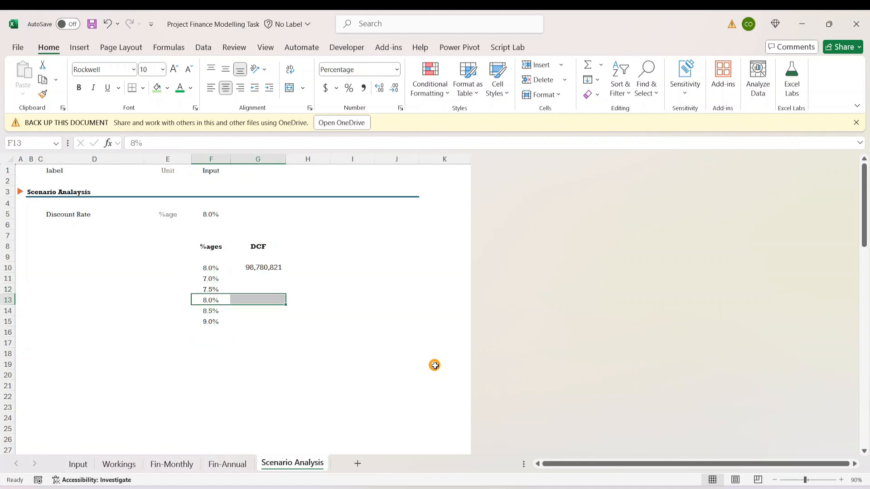
{"action": "key", "text": "ctrl+b"}
- Examine the linked base rate and DCF value in row 10 and the scenario range F11:G15 beneath it
{"action": "key", "text": "Down"}
{"action": "key", "text": "Down"}
{"action": "key", "text": "Up"}
{"action": "key", "text": "Up"}
{"action": "key", "text": "Up"}
{"action": "key", "text": "Up"}
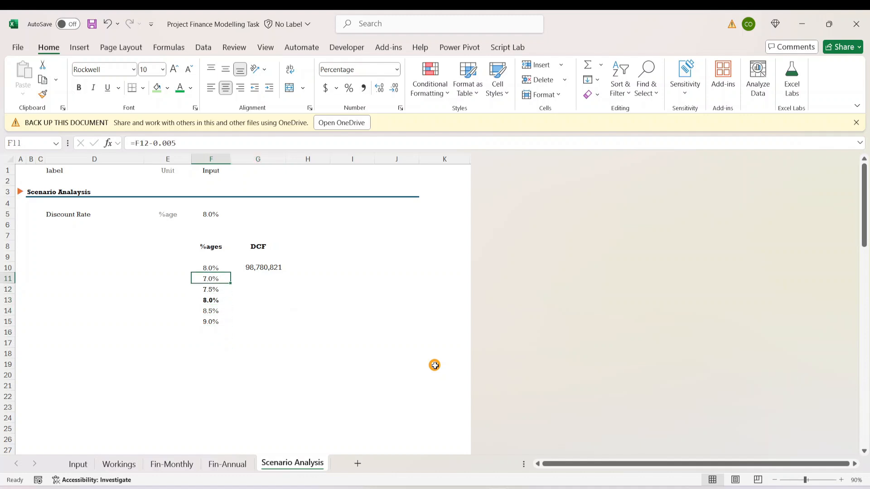
{"action": "key", "text": "Up"}
{"action": "key", "text": "Up"}
{"action": "key", "text": "Down"}
{"action": "key", "text": "Down"}
{"action": "key", "text": "Down"}
{"action": "key", "text": "Up"}
{"action": "key", "text": "Up"}
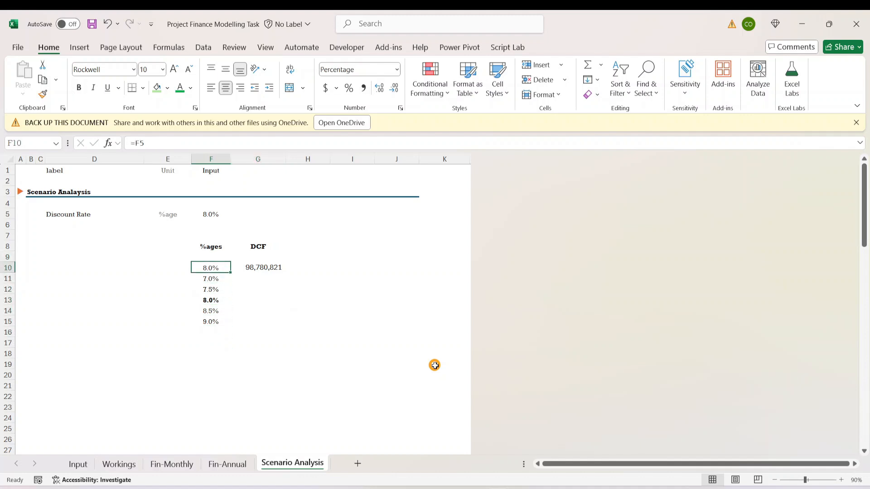
{"action": "key", "text": "Down"}
{"action": "key", "text": "Down"}
{"action": "key", "text": "Down"}
{"action": "key", "text": "Down"}
{"action": "key", "text": "Down"}
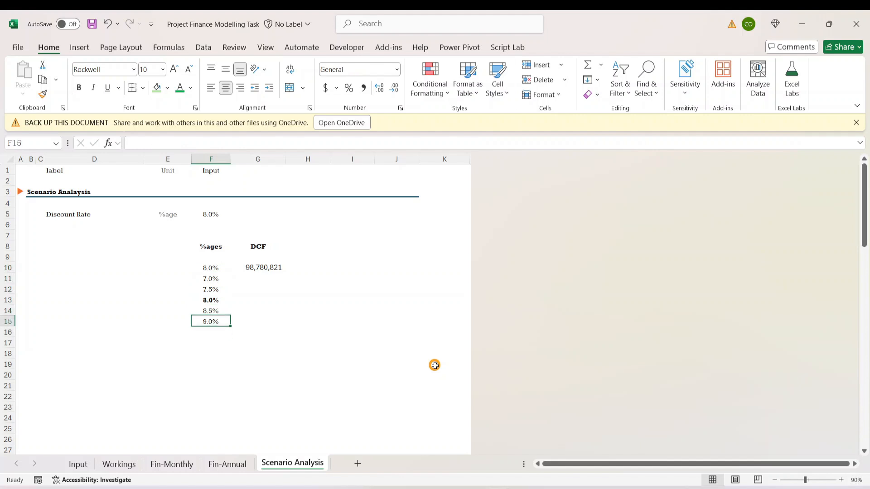
{"action": "key", "text": "Up"}
{"action": "key", "text": "Up"}
{"action": "key", "text": "Up"}
{"action": "key", "text": "Up"}
{"action": "key", "text": "Up"}
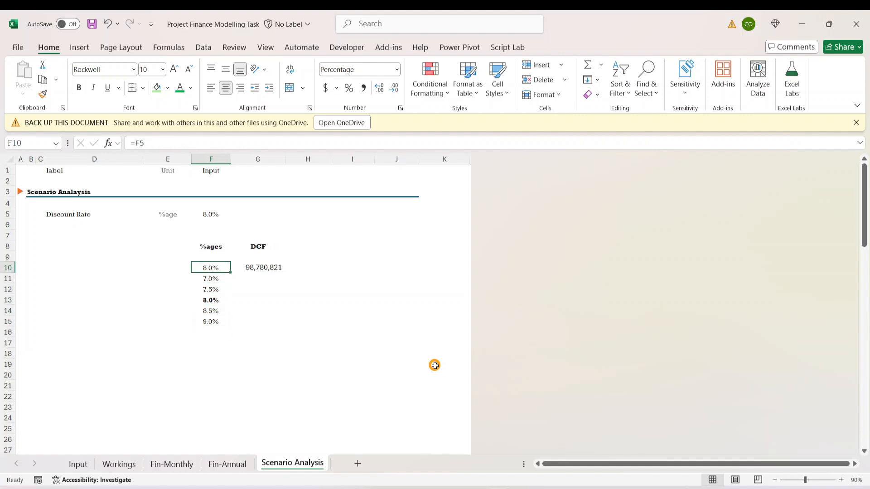
{"action": "key", "text": "Down"}
{"action": "key", "text": "Down"}
{"action": "key", "text": "Up"}
{"action": "key", "text": "Up"}
{"action": "left_click", "coordinate": [265, 267]}
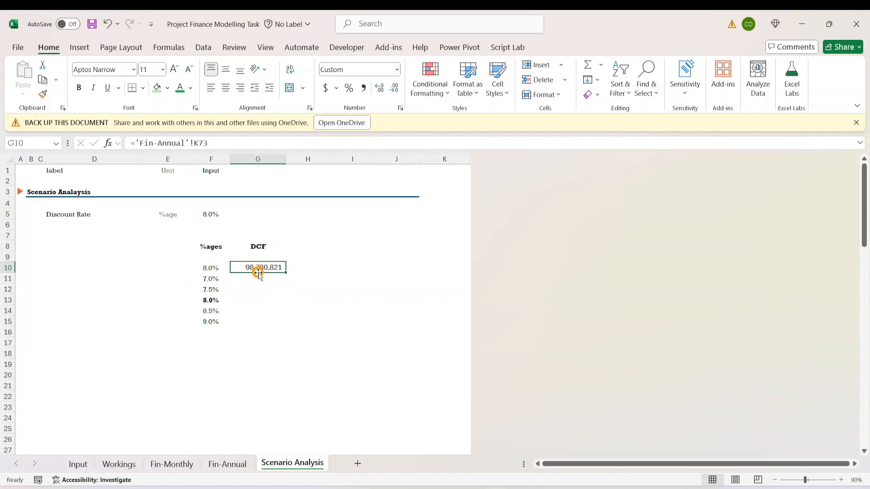
{"action": "left_click_drag", "start_coordinate": [240, 341], "coordinate": [241, 335]}
{"action": "left_click_drag", "start_coordinate": [214, 271], "coordinate": [267, 319]}
{"action": "left_click", "coordinate": [265, 311]}
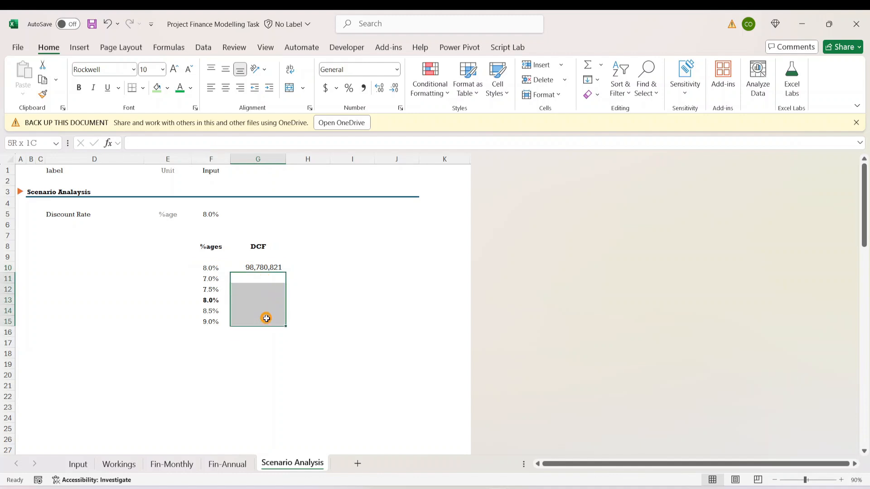
{"action": "left_click", "coordinate": [333, 344]}
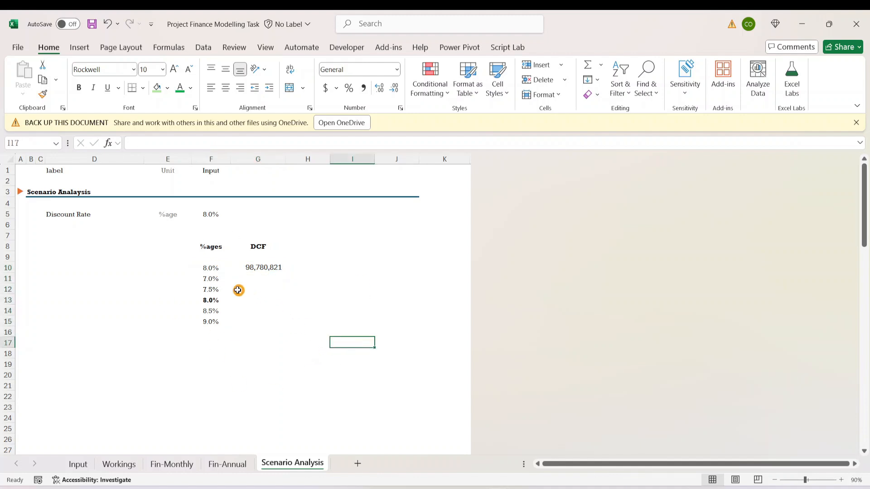
- Create a one-variable data table on F10:G15 using F5 as the column input cell
{"action": "left_click_drag", "start_coordinate": [207, 270], "coordinate": [245, 319]}
{"action": "left_click", "coordinate": [203, 47]}
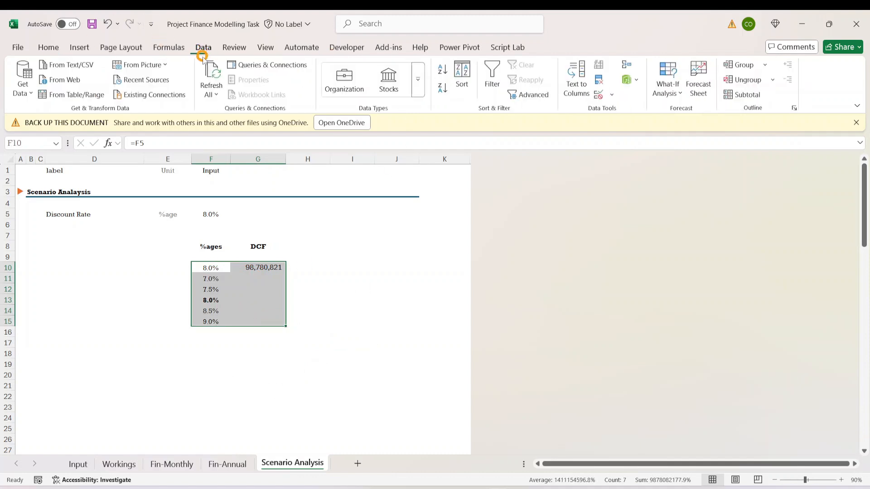
{"action": "left_click", "coordinate": [670, 88]}
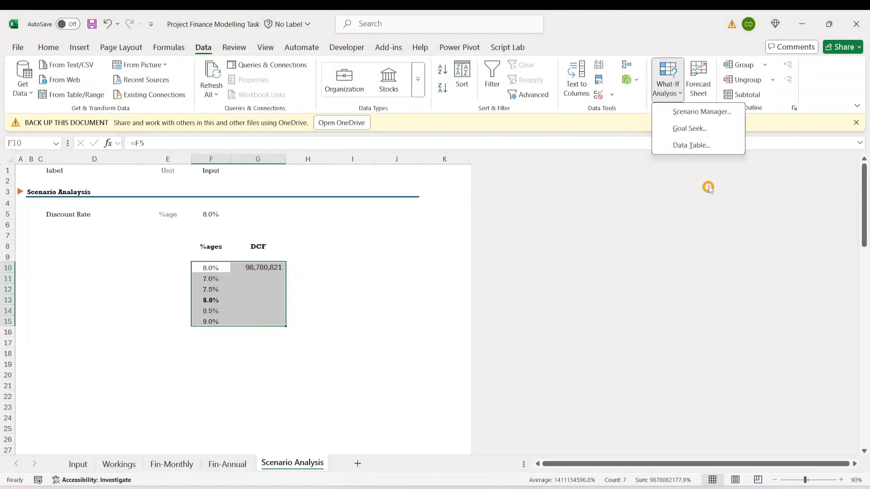
{"action": "left_click", "coordinate": [691, 145]}
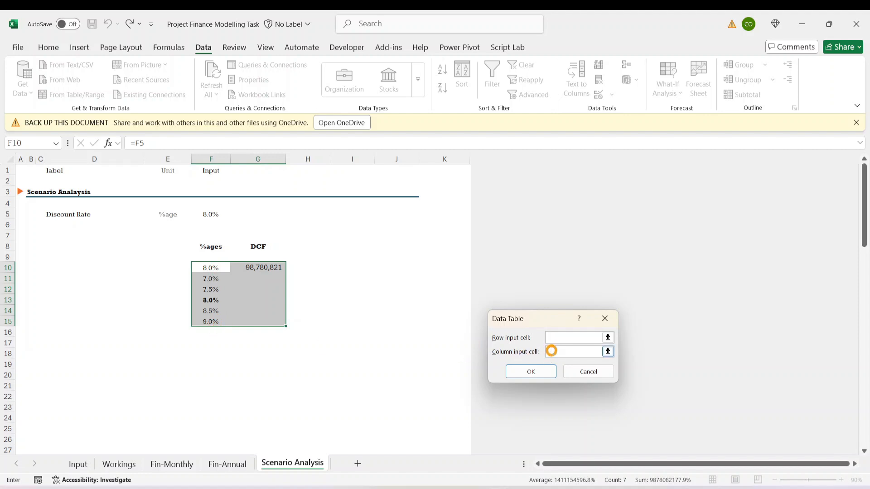
{"action": "left_click", "coordinate": [546, 337]}
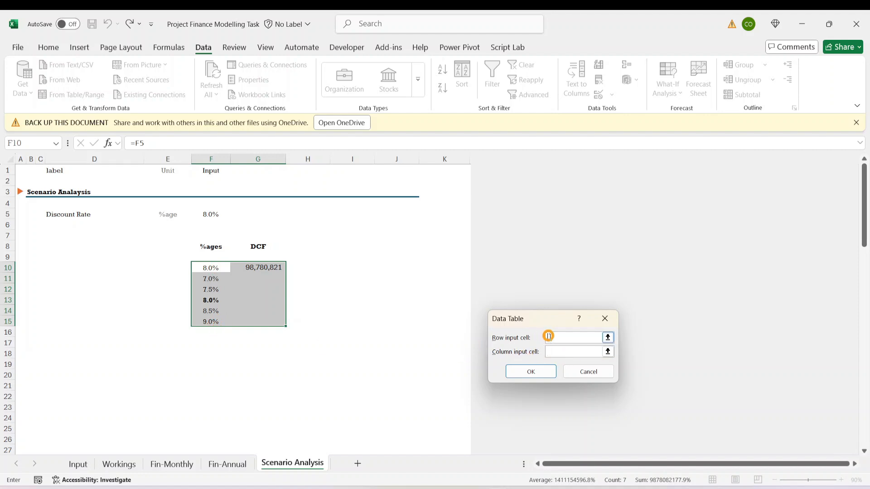
{"action": "left_click", "coordinate": [549, 352]}
{"action": "left_click", "coordinate": [206, 213]}
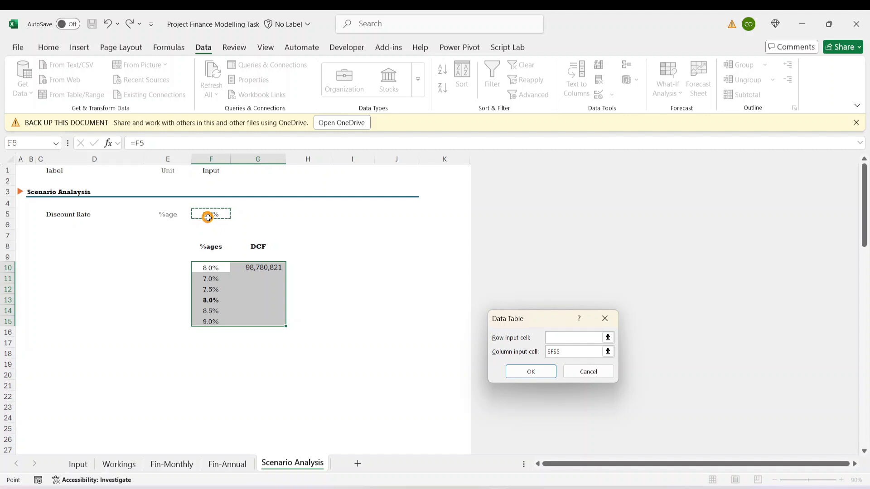
{"action": "left_click", "coordinate": [527, 379]}
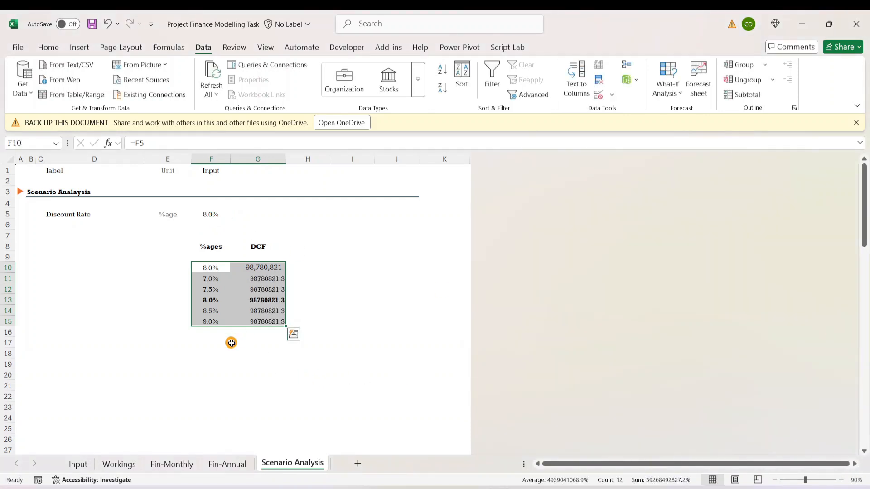
- Format the DCF values in G10:G15 with thousands separators and no decimal places
{"action": "left_click", "coordinate": [266, 287]}
{"action": "left_click", "coordinate": [267, 321]}
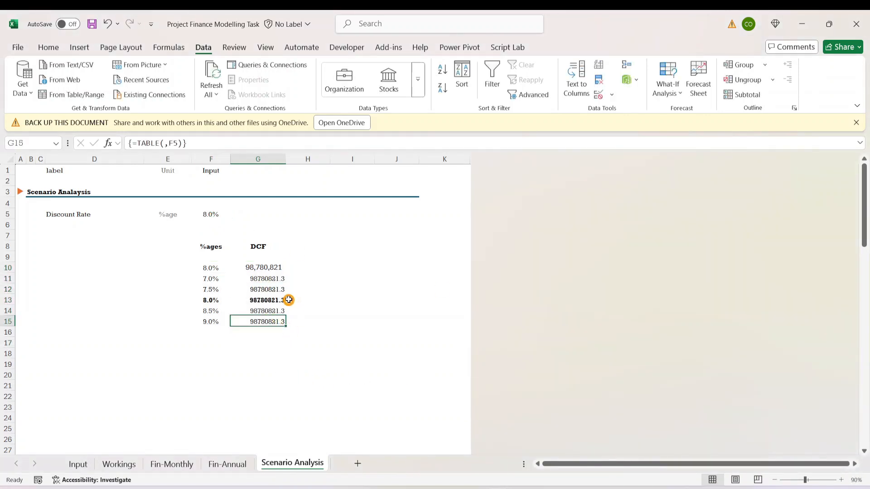
{"action": "left_click_drag", "start_coordinate": [270, 268], "coordinate": [266, 321]}
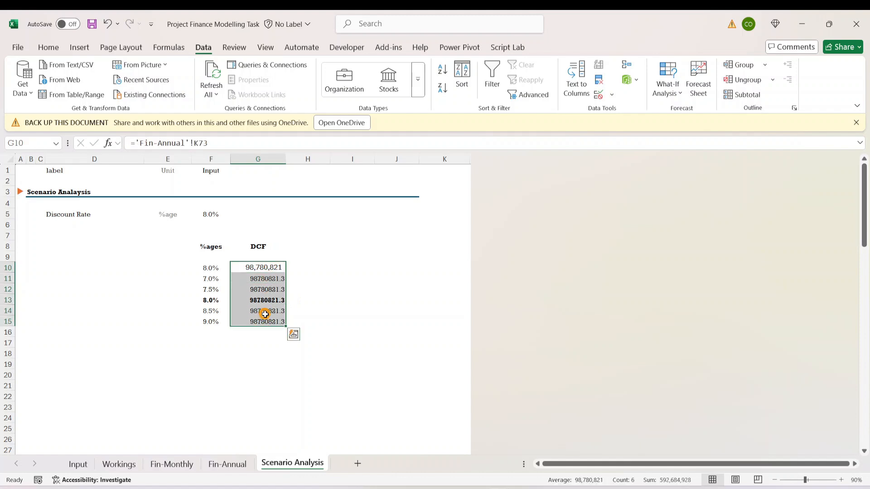
{"action": "left_click", "coordinate": [49, 47]}
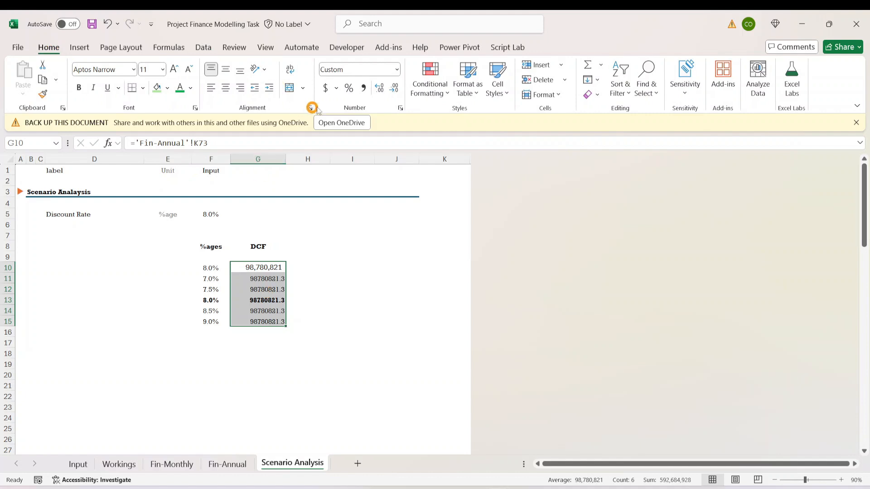
{"action": "left_click", "coordinate": [362, 89]}
{"action": "left_click", "coordinate": [395, 89]}
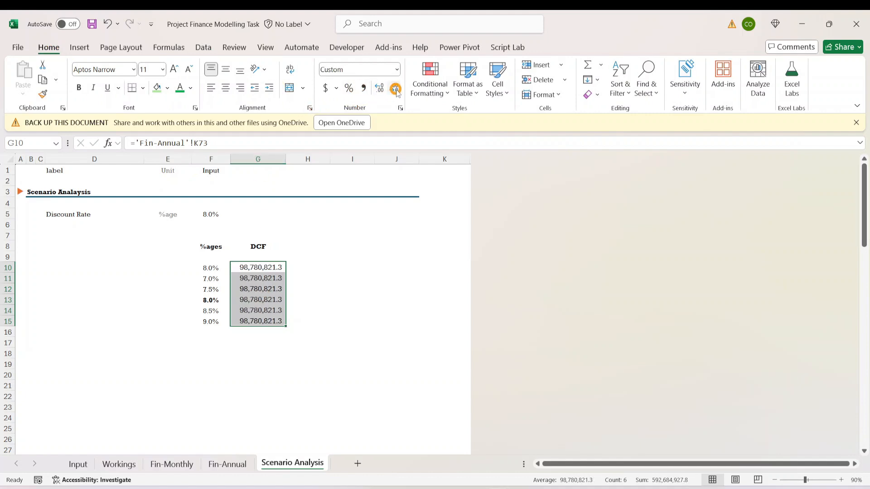
{"action": "left_click", "coordinate": [395, 89]}
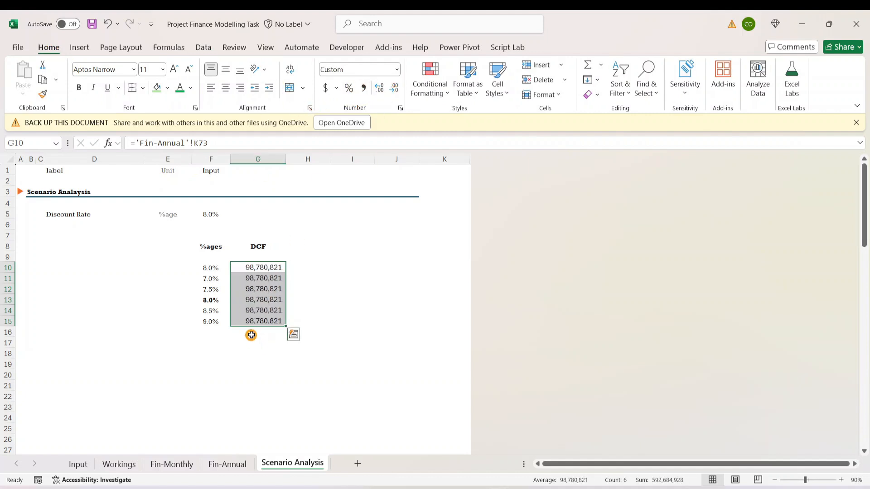
- Compare the data table results in G11:G15 with the base case DCF in row 10
{"action": "left_click", "coordinate": [246, 299]}
{"action": "key", "text": "Up"}
{"action": "key", "text": "Up"}
{"action": "key", "text": "Up"}
{"action": "key", "text": "Up"}
{"action": "left_click", "coordinate": [260, 308]}
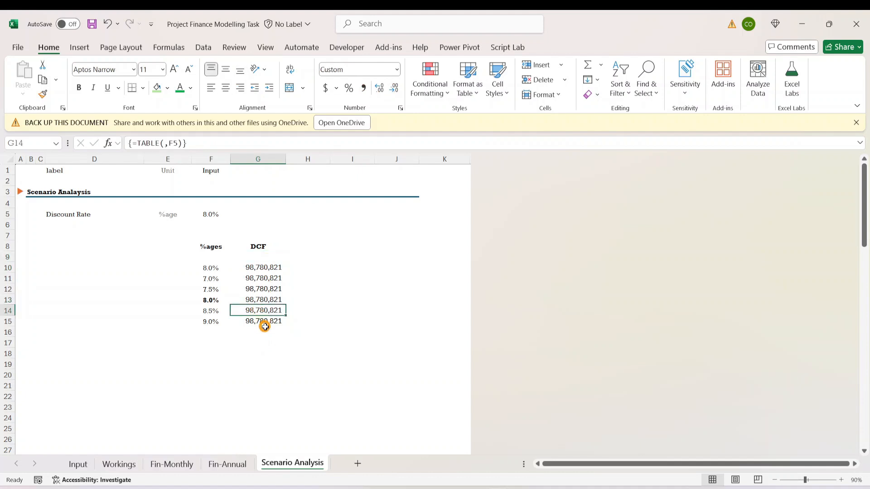
{"action": "left_click_drag", "start_coordinate": [217, 303], "coordinate": [273, 300]}
{"action": "left_click_drag", "start_coordinate": [209, 268], "coordinate": [288, 270]}
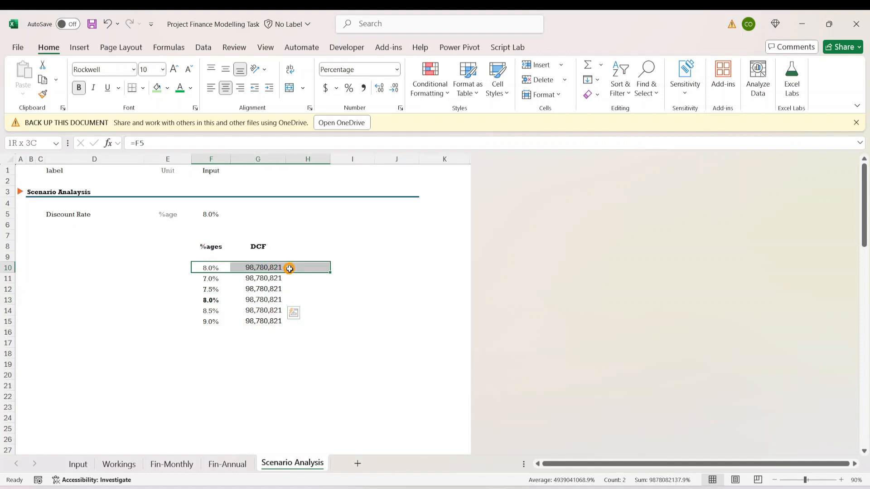
{"action": "left_click_drag", "start_coordinate": [212, 301], "coordinate": [266, 299]}
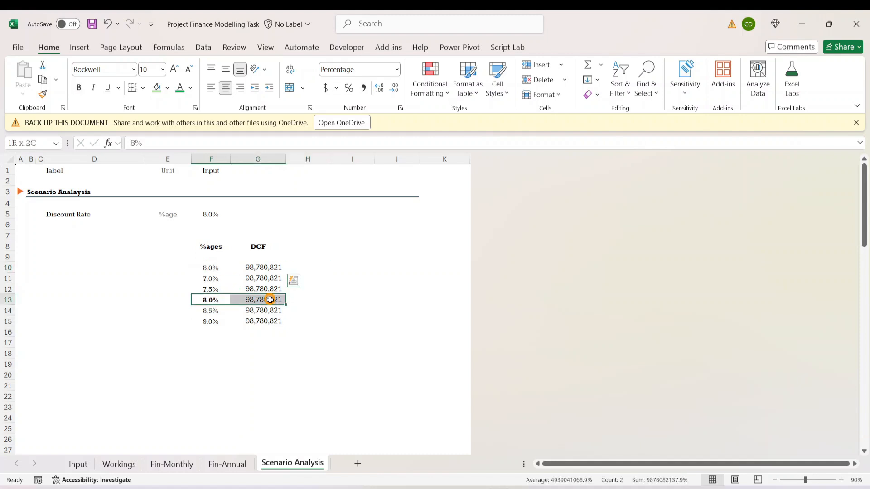
{"action": "left_click", "coordinate": [257, 320]}
{"action": "left_click", "coordinate": [262, 268]}
{"action": "left_click_drag", "start_coordinate": [262, 267], "coordinate": [266, 322]}
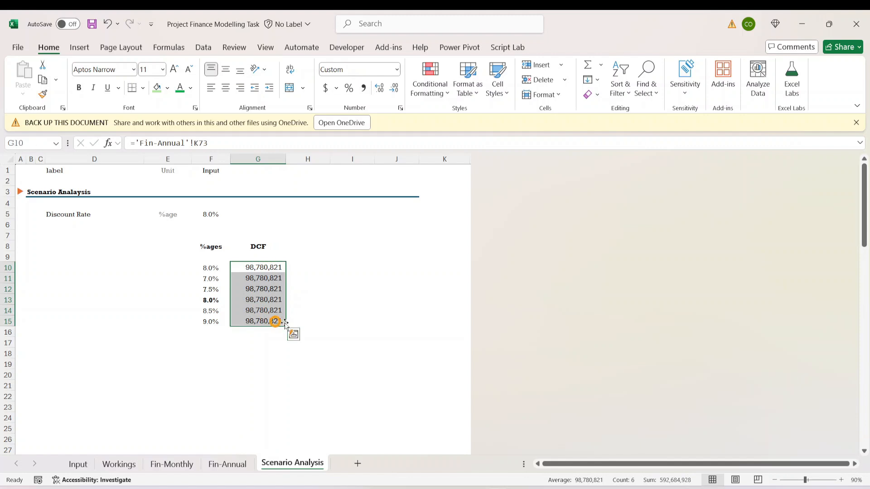
{"action": "left_click", "coordinate": [291, 332]}
{"action": "left_click", "coordinate": [226, 345]}
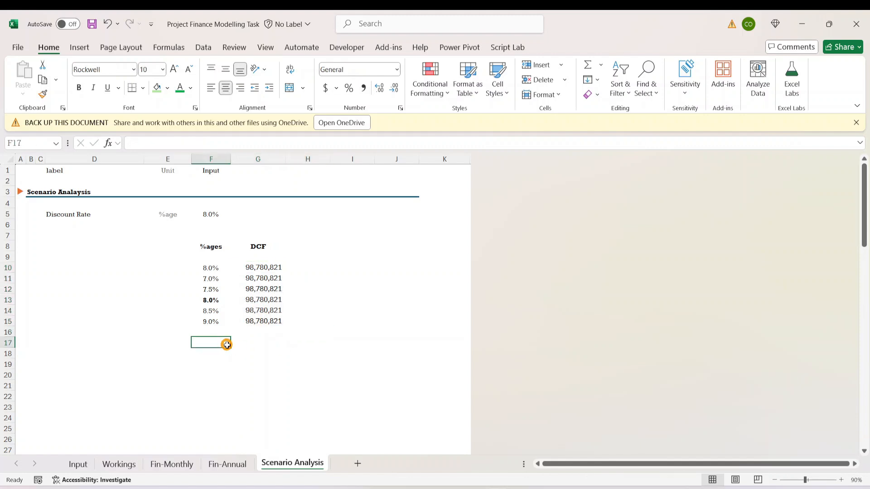
- Trace the discount rate link in F5 to its source cell E27 on the Input sheet
{"action": "left_click", "coordinate": [207, 219]}
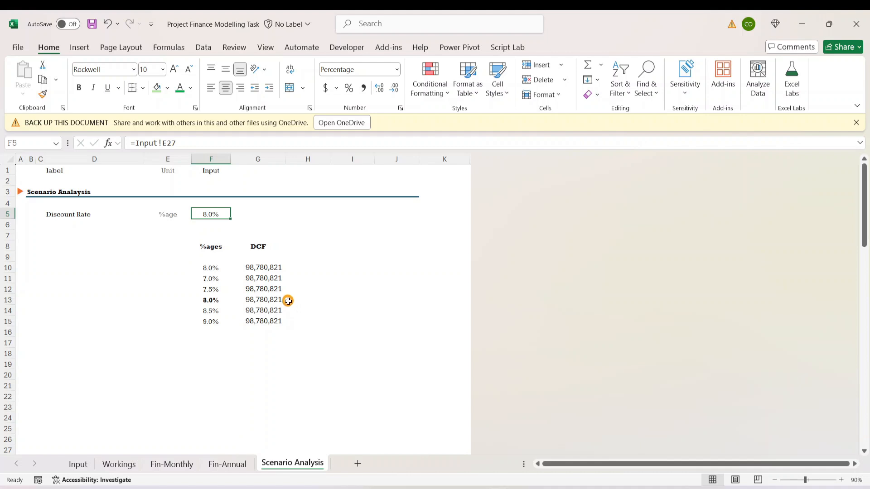
{"action": "left_click_drag", "start_coordinate": [210, 269], "coordinate": [269, 322]}
{"action": "left_click", "coordinate": [208, 211]}
{"action": "left_click", "coordinate": [78, 463]}
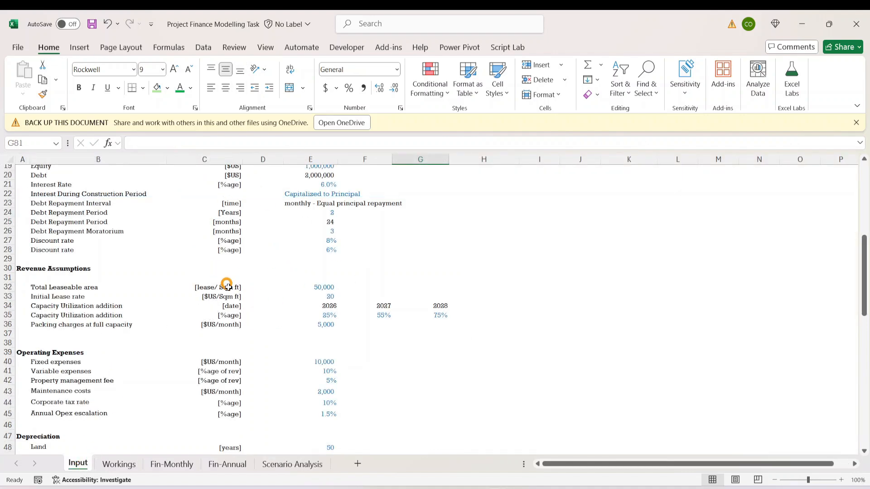
{"action": "left_click", "coordinate": [329, 241]}
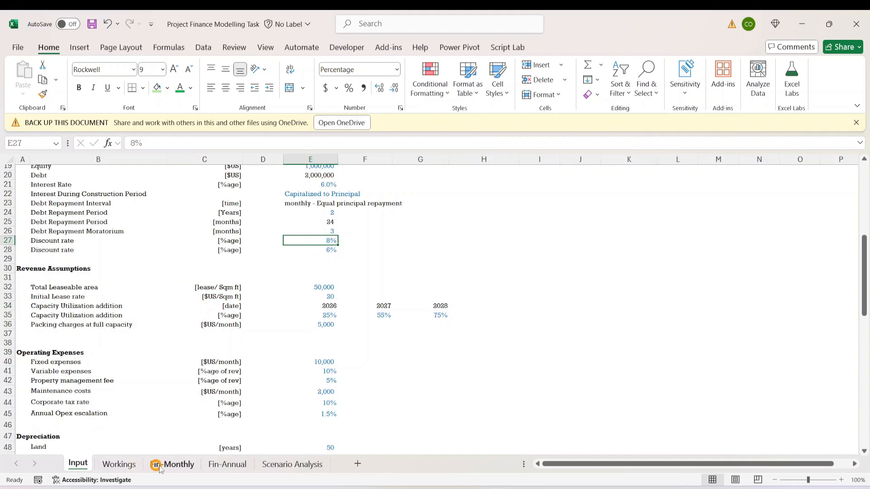
- Replace the link formula in F5 on the Scenario Analysis sheet with its hardcoded 8% value
{"action": "left_click", "coordinate": [290, 465]}
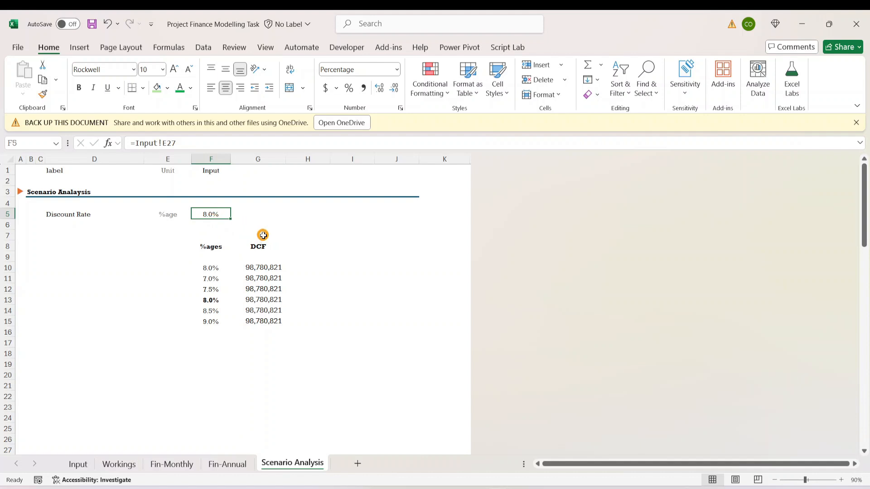
{"action": "key", "text": "ctrl+c"}
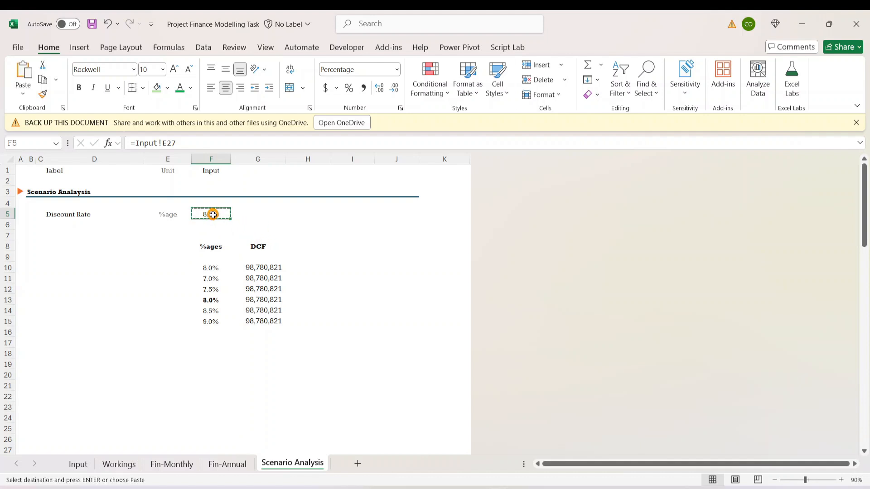
{"action": "left_click", "coordinate": [22, 94]}
{"action": "left_click", "coordinate": [22, 184]}
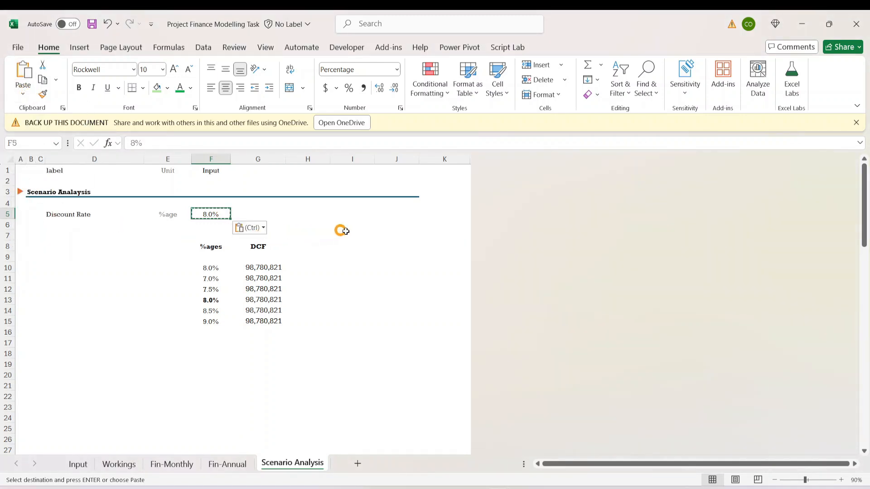
{"action": "left_click", "coordinate": [348, 232]}
- Format the discount rate in F5 in green bold text
{"action": "left_click", "coordinate": [222, 214]}
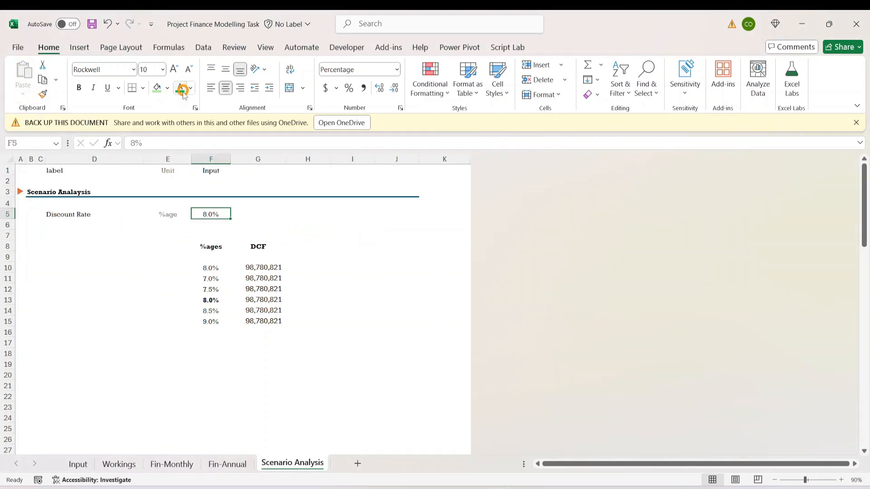
{"action": "left_click", "coordinate": [180, 87]}
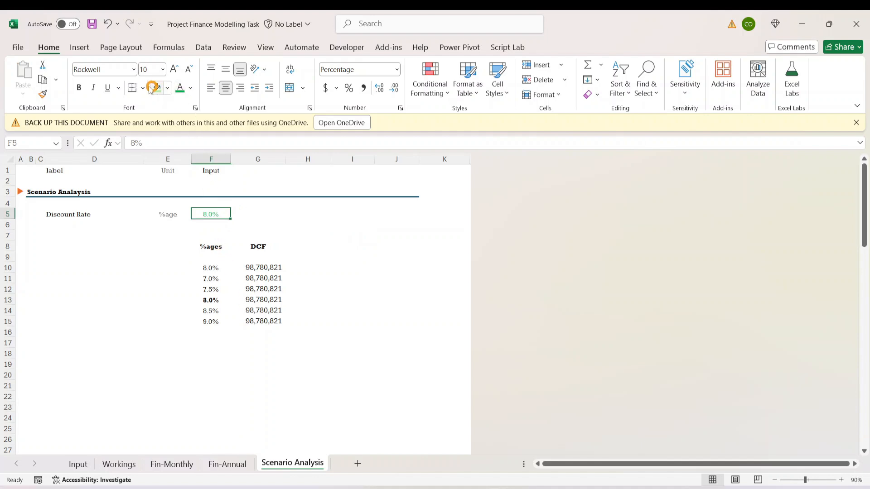
{"action": "left_click", "coordinate": [266, 236]}
{"action": "left_click", "coordinate": [207, 216]}
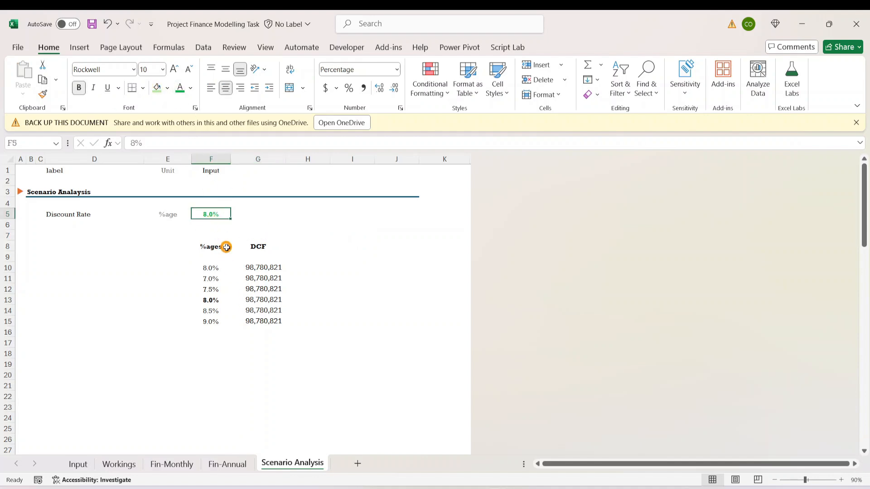
- Link the discount rate in E27 on the Input sheet to F5 on the Scenario Analysis sheet
{"action": "left_click", "coordinate": [77, 465]}
{"action": "left_click", "coordinate": [396, 277]}
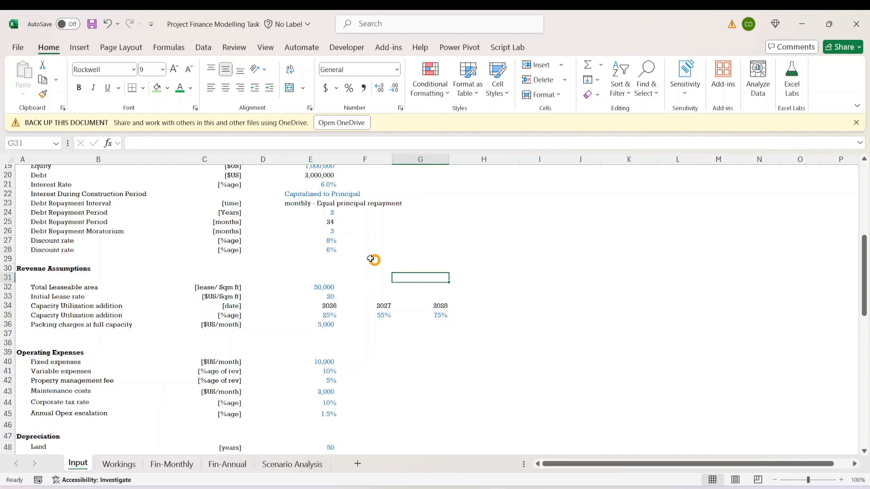
{"action": "left_click", "coordinate": [328, 234]}
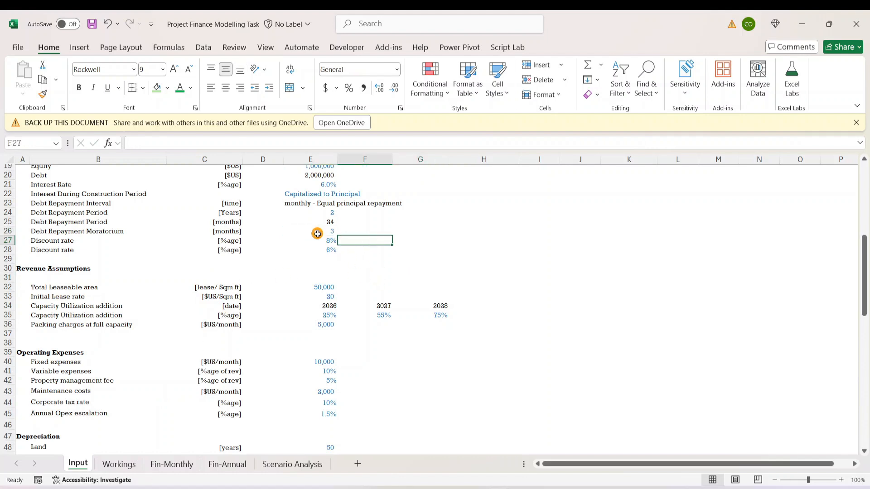
{"action": "left_click", "coordinate": [326, 240]}
{"action": "type", "text": "="}
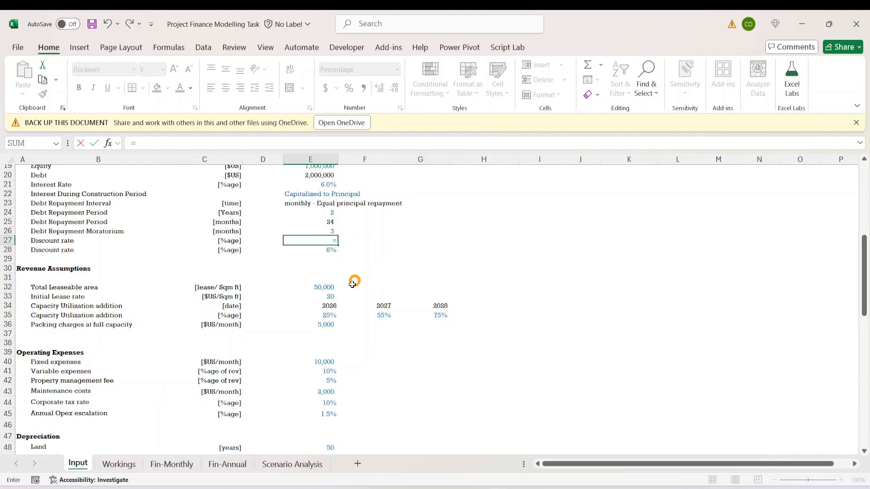
{"action": "left_click", "coordinate": [303, 464]}
{"action": "left_click", "coordinate": [215, 217]}
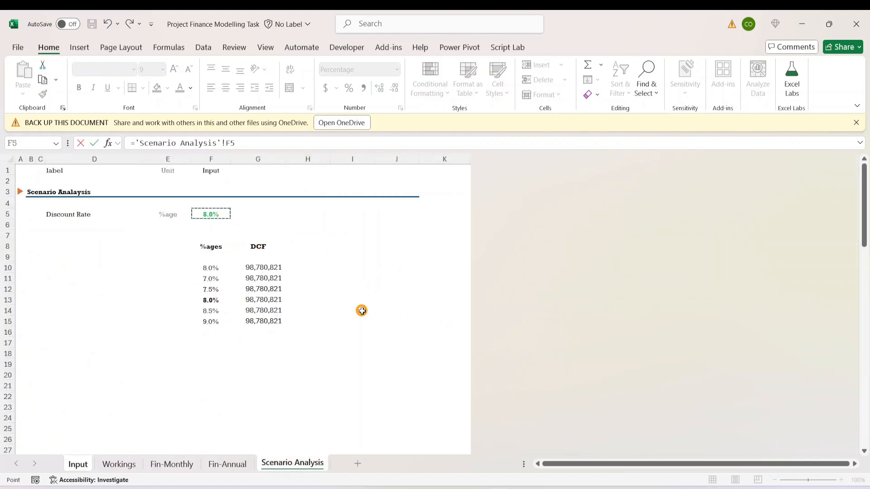
{"action": "key", "text": "Return"}
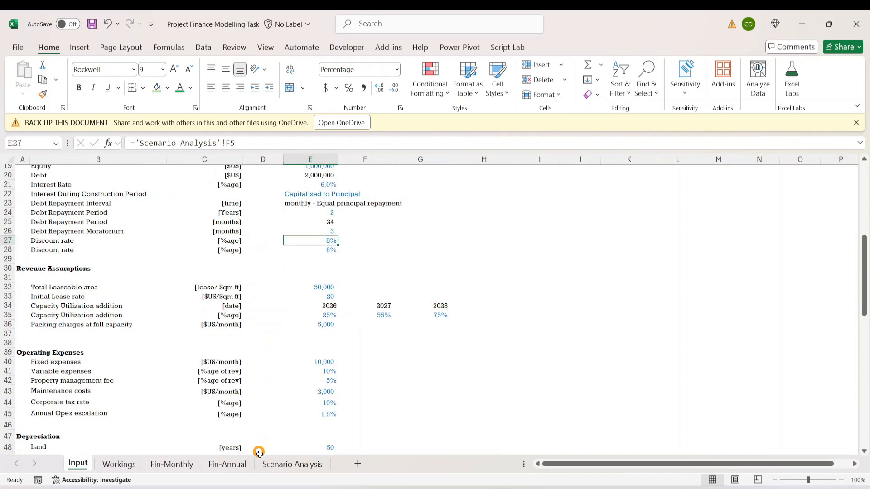
- Change the font colour of the discount rate in F5 on the Scenario Analysis sheet to light blue
{"action": "left_click", "coordinate": [290, 464]}
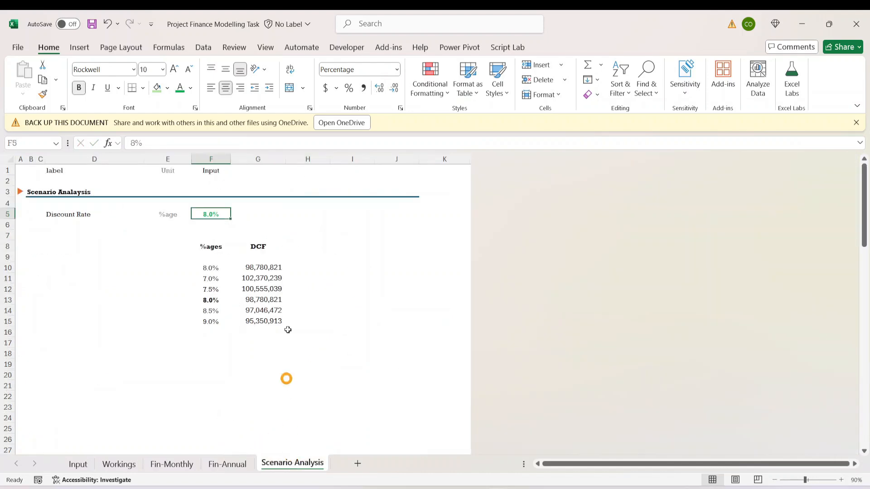
{"action": "left_click", "coordinate": [191, 89]}
{"action": "left_click", "coordinate": [274, 281]}
{"action": "left_click", "coordinate": [212, 214]}
- Format the linked discount rate in E27 on the Input sheet in green bold text
{"action": "left_click", "coordinate": [81, 464]}
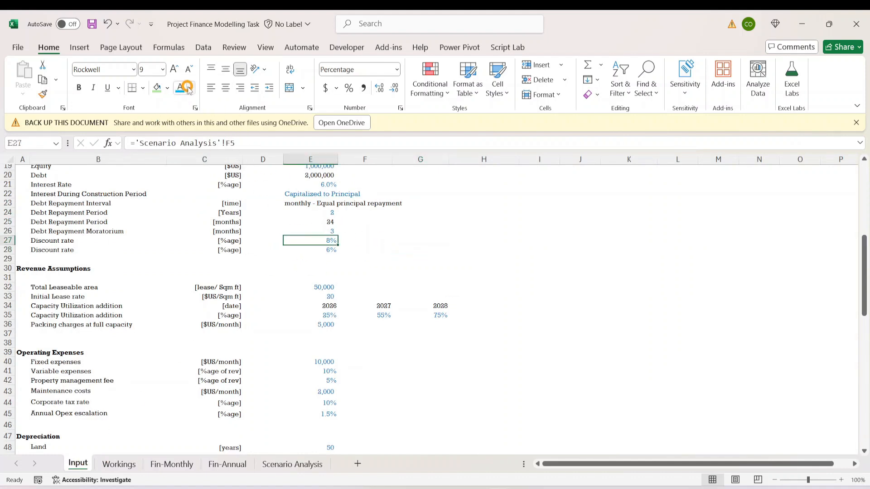
{"action": "left_click", "coordinate": [190, 89]}
{"action": "left_click", "coordinate": [254, 282]}
{"action": "left_click", "coordinate": [300, 334]}
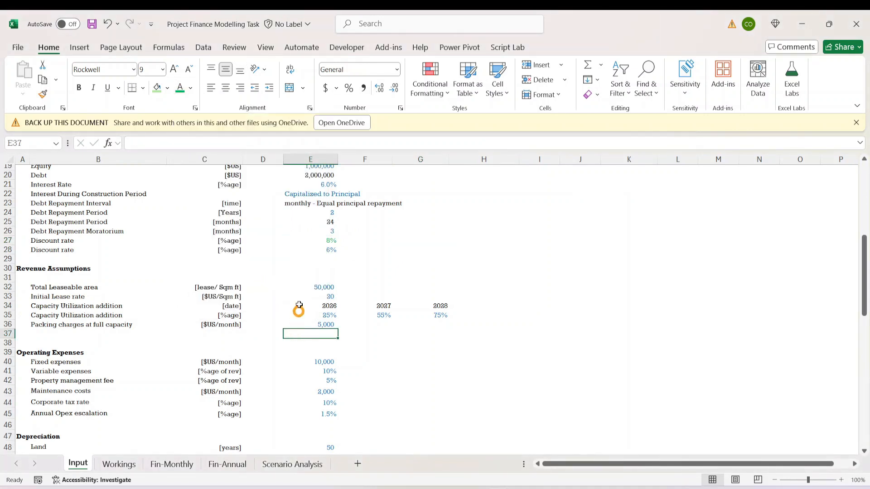
{"action": "left_click", "coordinate": [329, 241]}
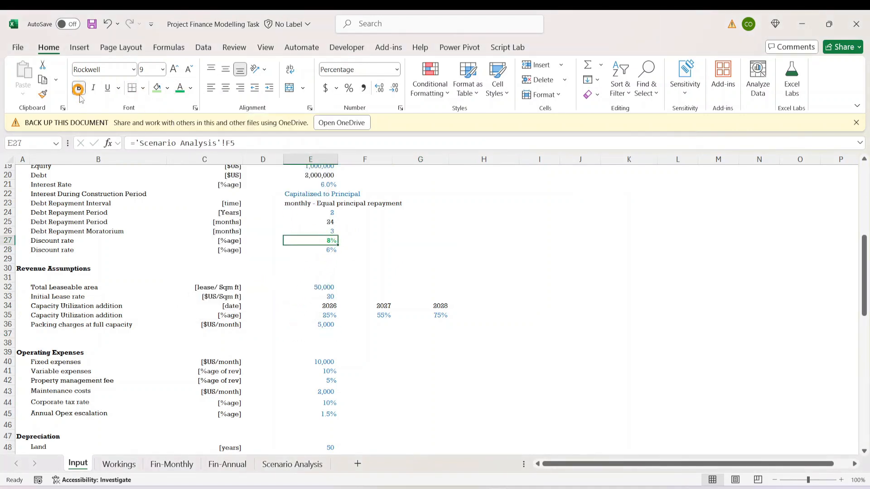
{"action": "left_click", "coordinate": [430, 348]}
{"action": "left_click", "coordinate": [326, 259]}
{"action": "left_click", "coordinate": [327, 243]}
- Compare the data table's 8.0% result in row 13 with the base case in row 10 and the F5 input on Scenario Analysis
{"action": "left_click", "coordinate": [281, 464]}
{"action": "left_click", "coordinate": [340, 369]}
{"action": "left_click", "coordinate": [293, 299]}
{"action": "left_click", "coordinate": [245, 374]}
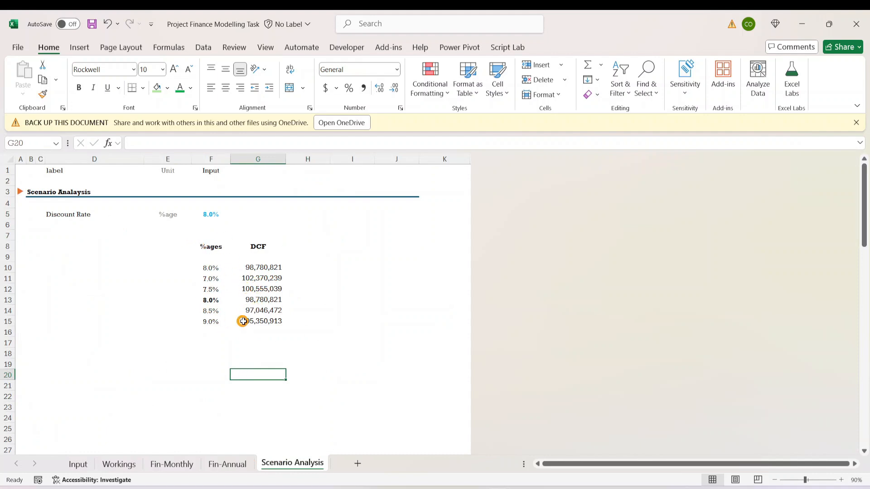
{"action": "left_click_drag", "start_coordinate": [206, 269], "coordinate": [276, 266]}
{"action": "left_click", "coordinate": [214, 302]}
{"action": "left_click_drag", "start_coordinate": [211, 302], "coordinate": [275, 301]}
{"action": "left_click", "coordinate": [256, 302]}
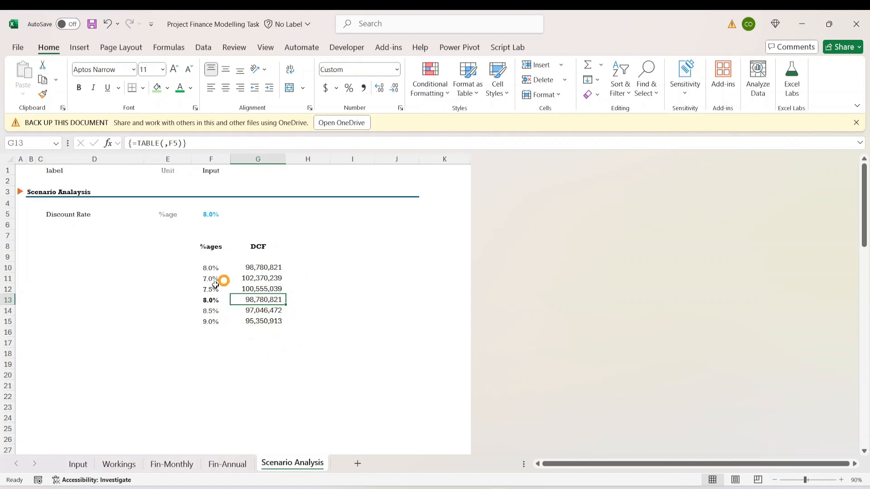
{"action": "left_click", "coordinate": [117, 219]}
{"action": "left_click", "coordinate": [210, 214]}
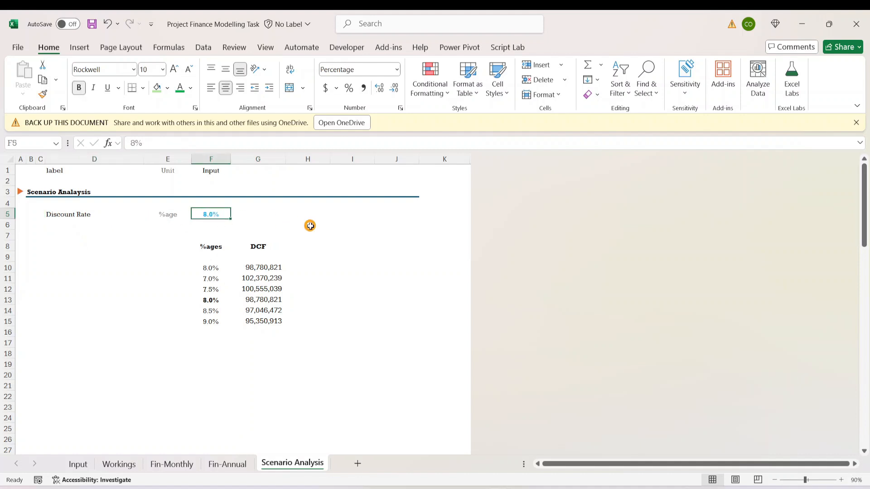
{"action": "left_click", "coordinate": [206, 236]}
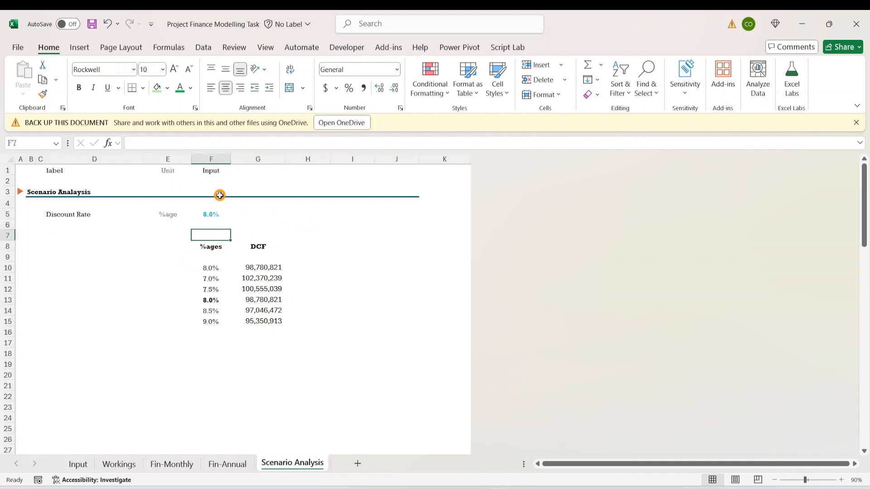
{"action": "left_click", "coordinate": [219, 194]}
{"action": "left_click", "coordinate": [211, 220]}
{"action": "left_click", "coordinate": [211, 212]}
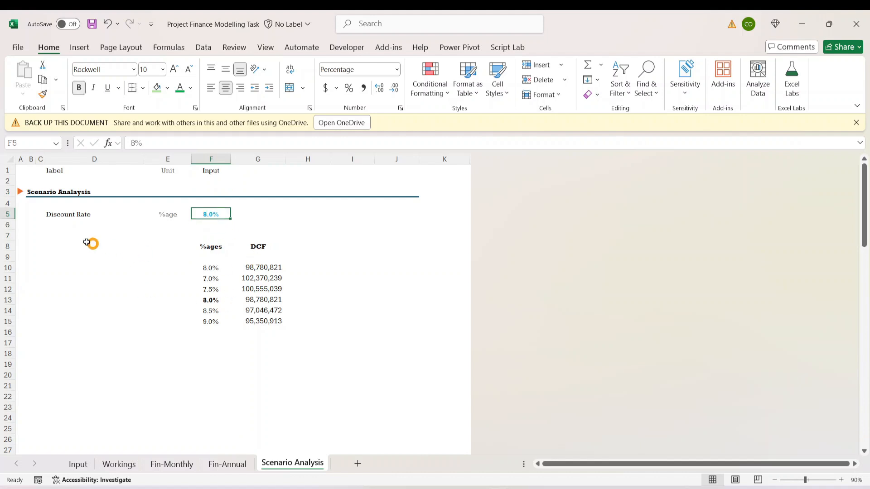
- Examine the DCF results for the 8.0%, 8.5% and 9.0% discount rates against the base case
{"action": "left_click", "coordinate": [214, 300]}
{"action": "left_click", "coordinate": [273, 302]}
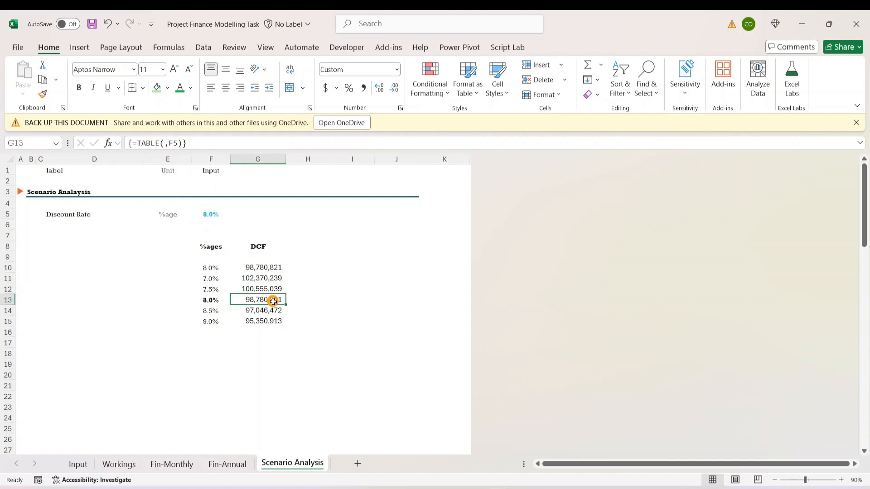
{"action": "left_click", "coordinate": [207, 310]}
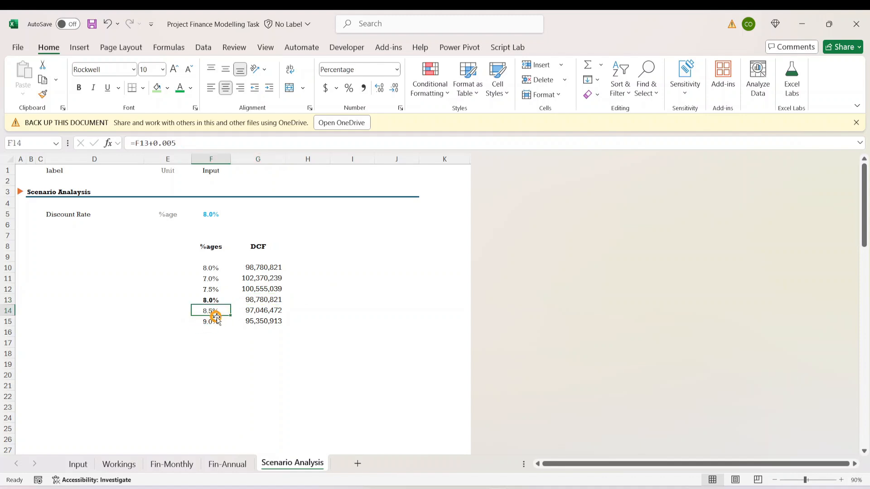
{"action": "left_click", "coordinate": [253, 314]}
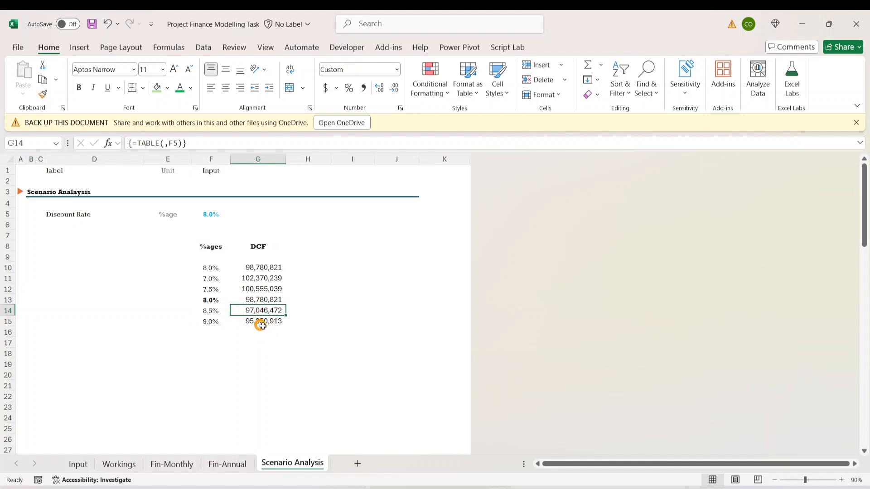
{"action": "left_click", "coordinate": [211, 322]}
{"action": "key", "text": "Right"}
{"action": "left_click", "coordinate": [215, 324]}
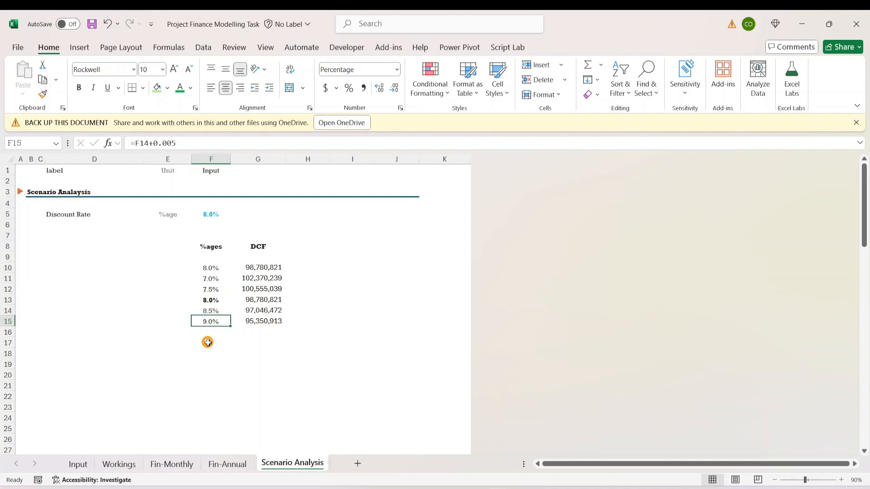
{"action": "left_click", "coordinate": [211, 269]}
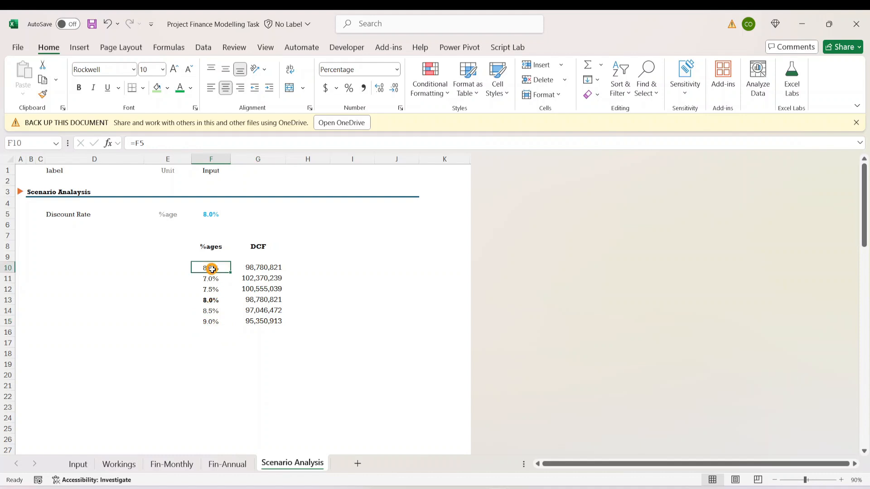
{"action": "left_click", "coordinate": [272, 268]}
{"action": "left_click", "coordinate": [293, 339]}
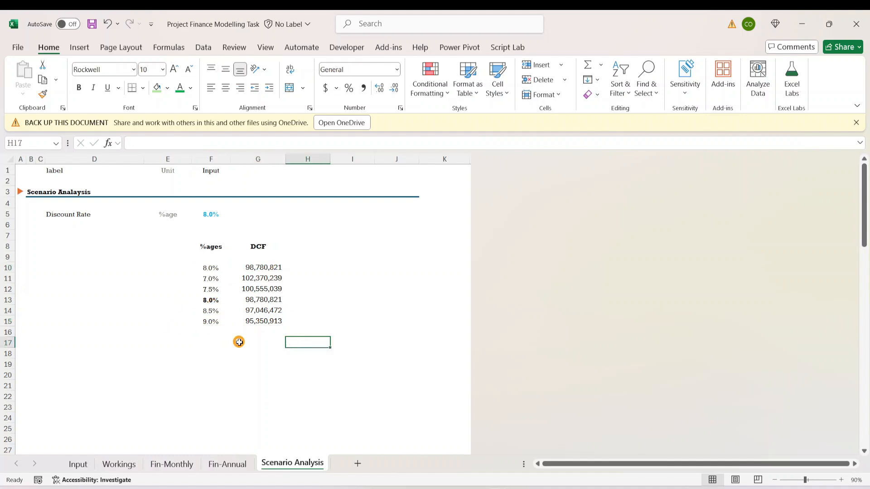
{"action": "left_click", "coordinate": [370, 268]}
- Preview the data table range F10:G15 as a 2-D line chart without the percentage series, and discard the chart
{"action": "left_click_drag", "start_coordinate": [211, 268], "coordinate": [258, 318]}
{"action": "left_click", "coordinate": [79, 47]}
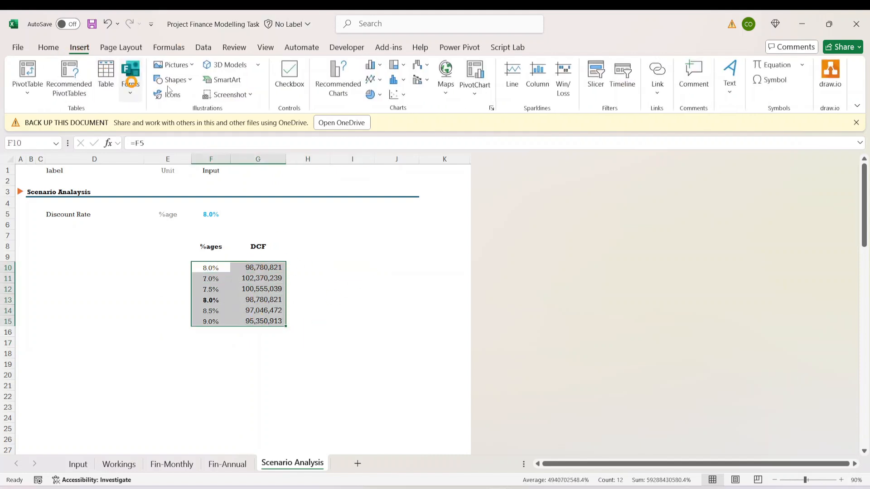
{"action": "left_click", "coordinate": [374, 79]}
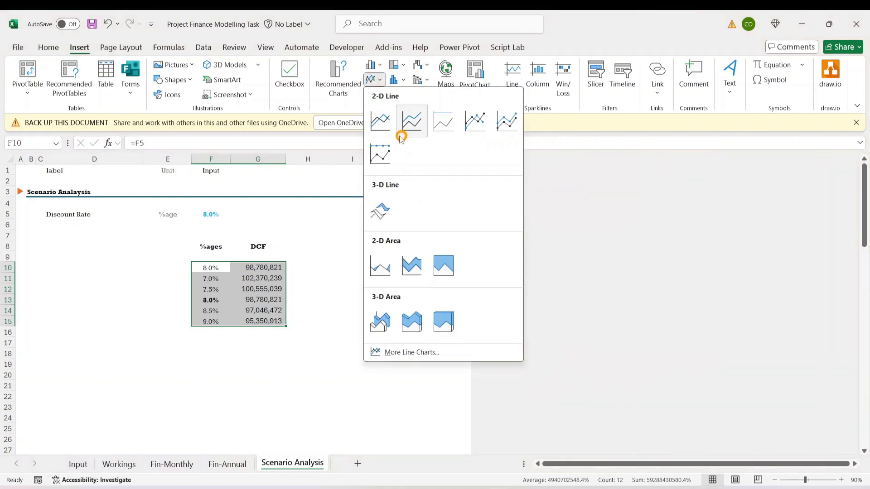
{"action": "left_click", "coordinate": [379, 129]}
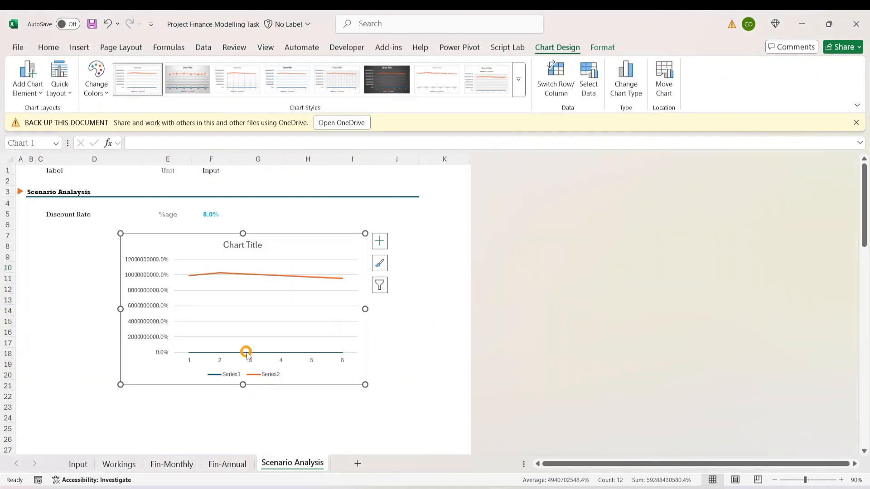
{"action": "left_click", "coordinate": [247, 352]}
{"action": "key", "text": "Delete"}
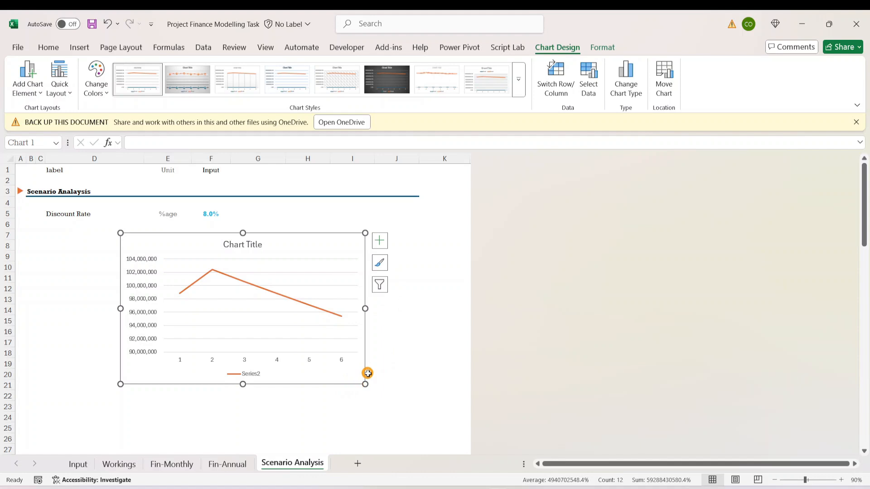
{"action": "key", "text": "Delete"}
{"action": "left_click", "coordinate": [321, 329]}
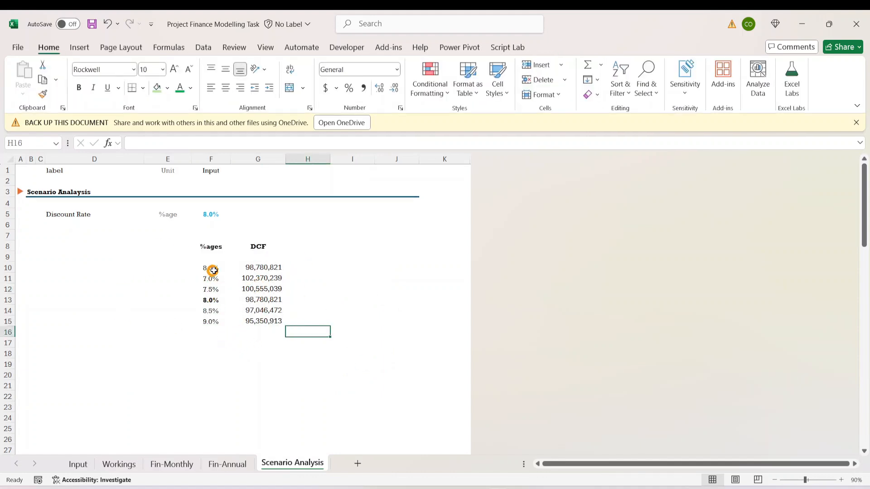
- Review how the DCF values in G11:G15 respond to the rising discount rates in F11:F15
{"action": "left_click", "coordinate": [211, 276]}
{"action": "left_click", "coordinate": [210, 300]}
{"action": "left_click", "coordinate": [211, 322]}
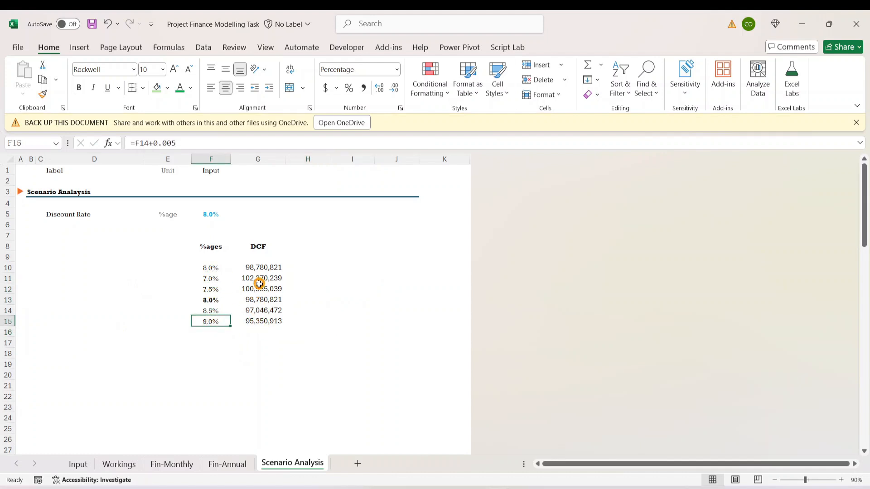
{"action": "left_click", "coordinate": [258, 287]}
{"action": "left_click", "coordinate": [255, 311]}
{"action": "left_click", "coordinate": [255, 320]}
{"action": "left_click", "coordinate": [353, 340]}
{"action": "left_click", "coordinate": [211, 321]}
{"action": "left_click", "coordinate": [381, 373]}
{"action": "left_click", "coordinate": [232, 373]}
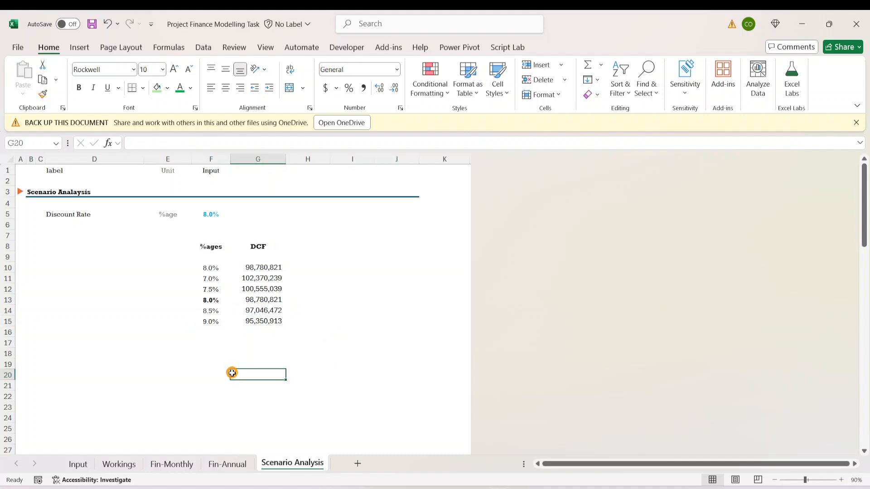
- Review the Scenario What If Analysis requirements at the end of the Input sheet and return to the Scenario Analysis sheet
{"action": "scroll", "coordinate": [219, 268], "scroll_direction": "down", "scroll_amount": 4}
{"action": "scroll", "coordinate": [245, 258], "scroll_direction": "up", "scroll_amount": 4}
{"action": "left_click", "coordinate": [142, 355]}
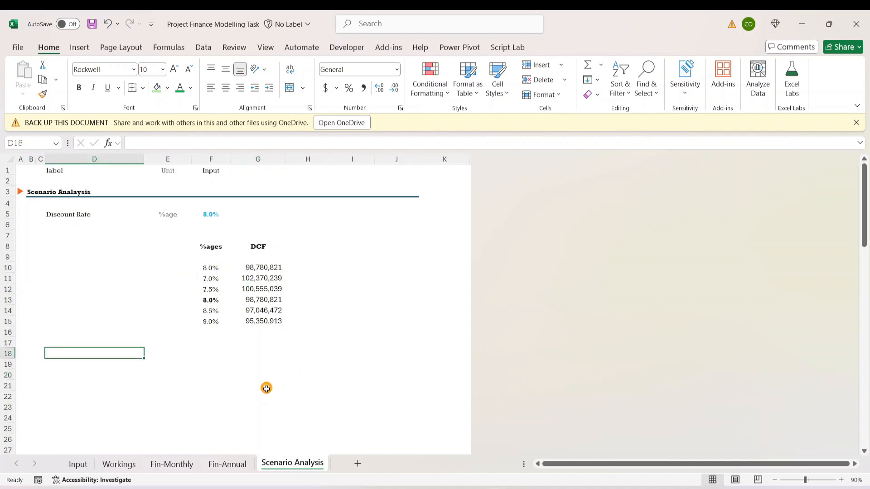
{"action": "left_click", "coordinate": [77, 464]}
{"action": "left_click", "coordinate": [132, 378]}
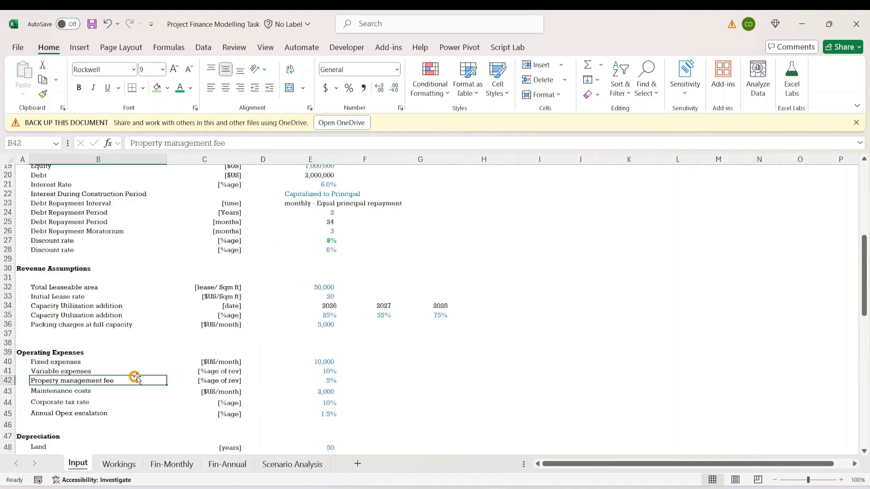
{"action": "scroll", "coordinate": [33, 389], "scroll_direction": "down", "scroll_amount": 8}
{"action": "scroll", "coordinate": [95, 375], "scroll_direction": "down", "scroll_amount": 11}
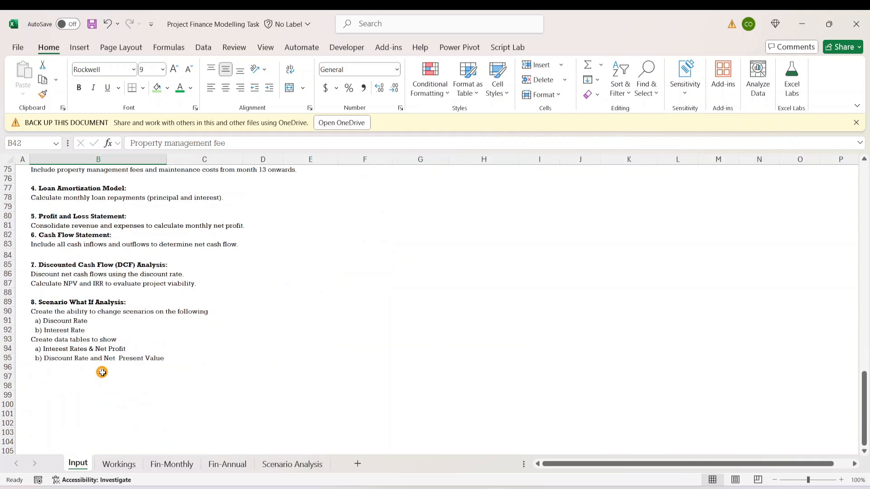
{"action": "left_click", "coordinate": [64, 334]}
{"action": "left_click", "coordinate": [136, 465]}
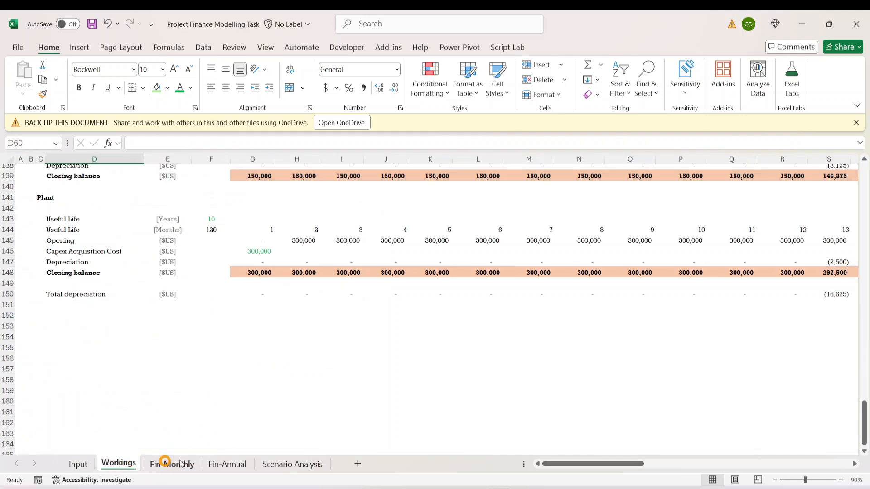
{"action": "left_click", "coordinate": [285, 465]}
- Enter the label "Interest rate" in D17 of the Scenario Analysis sheet, with a capital I
{"action": "left_click", "coordinate": [94, 331]}
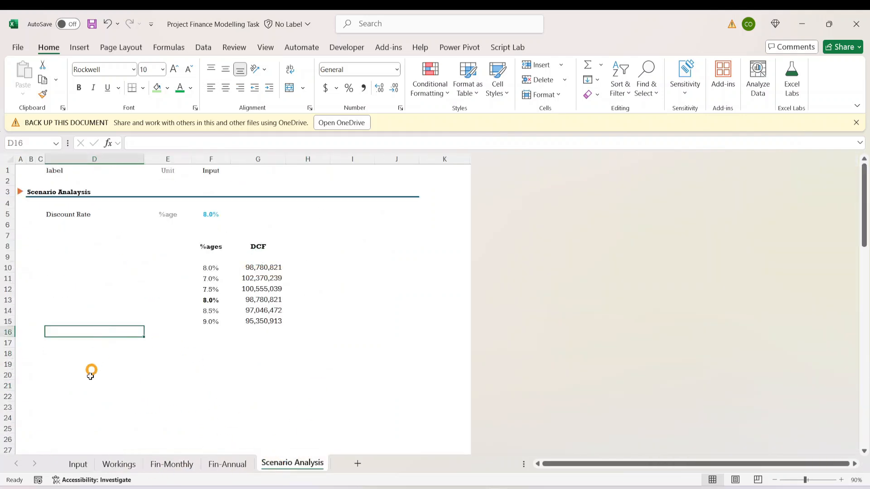
{"action": "left_click", "coordinate": [45, 343]}
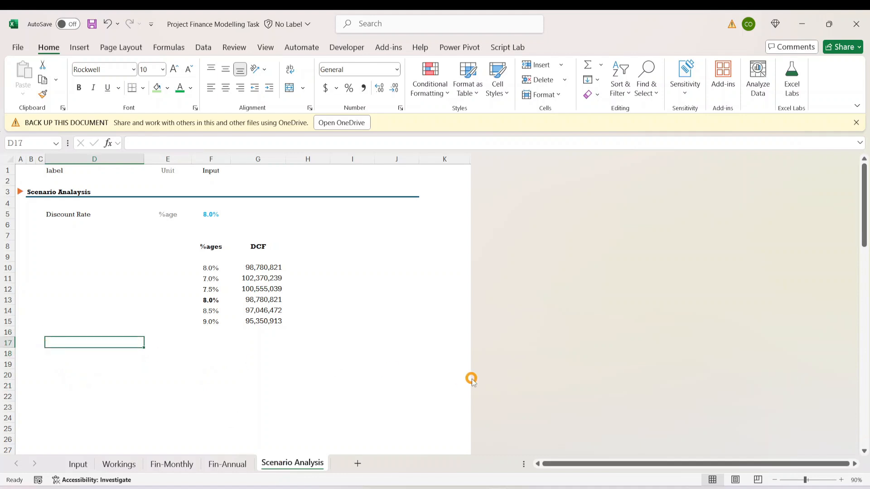
{"action": "type", "text": "interest rate"}
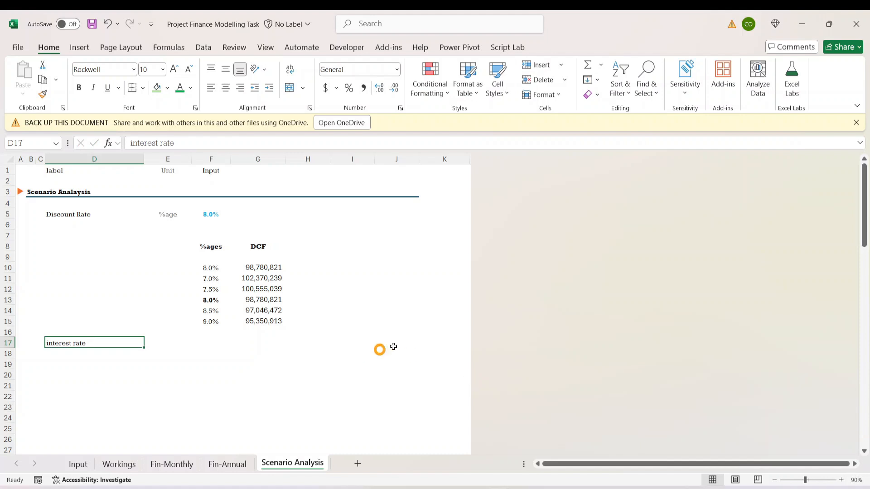
{"action": "left_click", "coordinate": [254, 238]}
{"action": "left_click", "coordinate": [66, 250]}
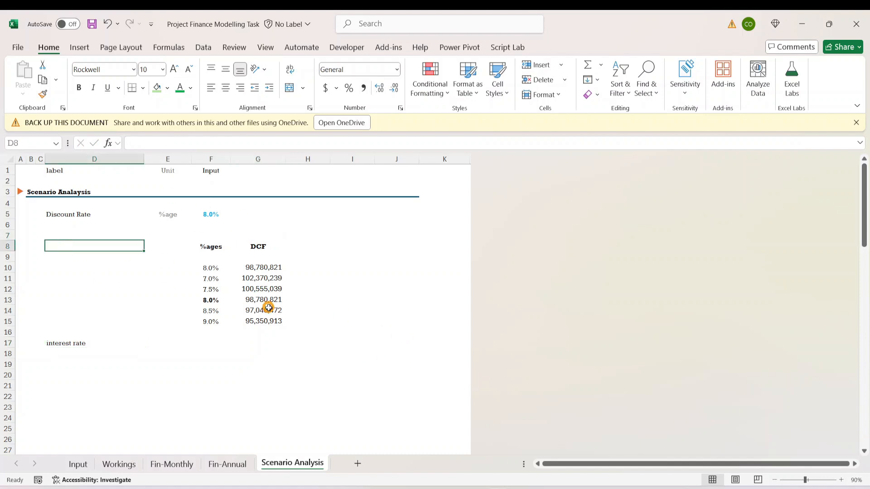
{"action": "left_click", "coordinate": [59, 343]}
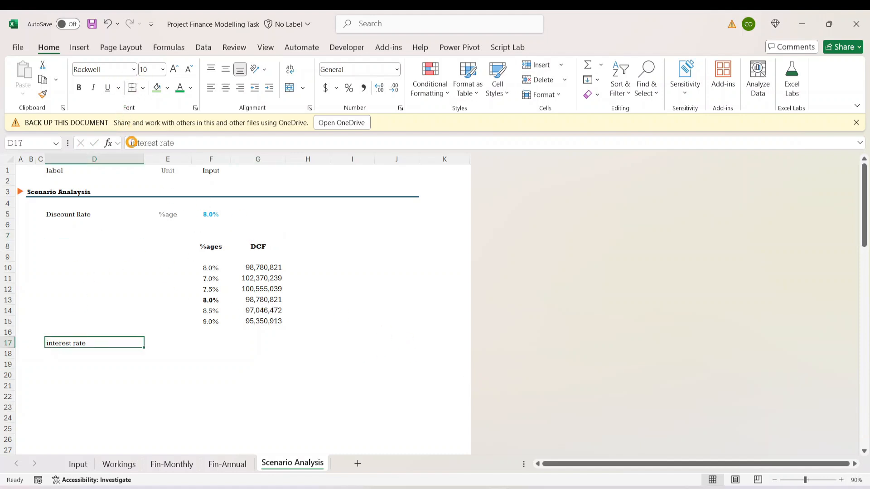
{"action": "left_click", "coordinate": [132, 143]}
{"action": "key", "text": "Delete"}
{"action": "type", "text": "I"}
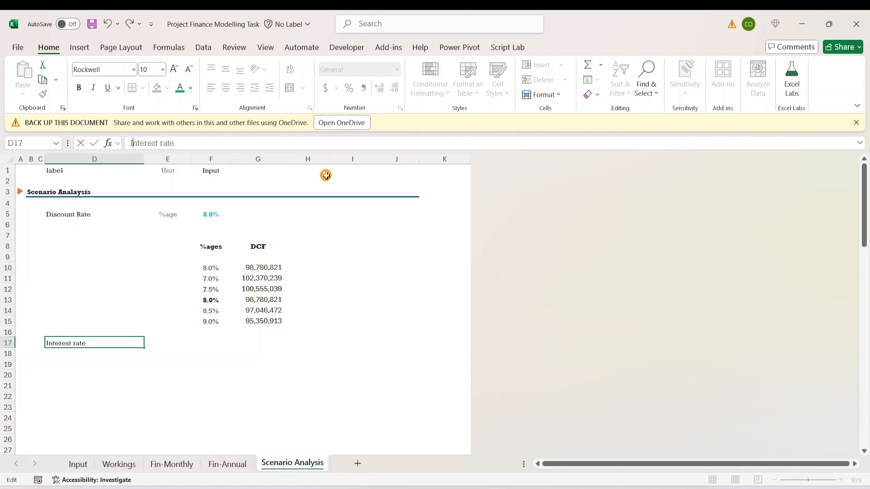
{"action": "key", "text": "ctrl+Return"}
- Enter %age as the interest rate's unit in E17
{"action": "left_click", "coordinate": [182, 342]}
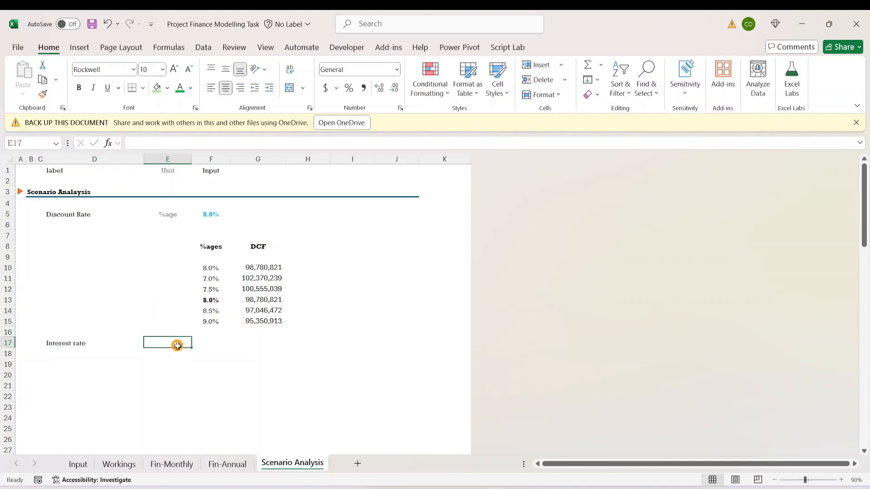
{"action": "type", "text": "%age"}
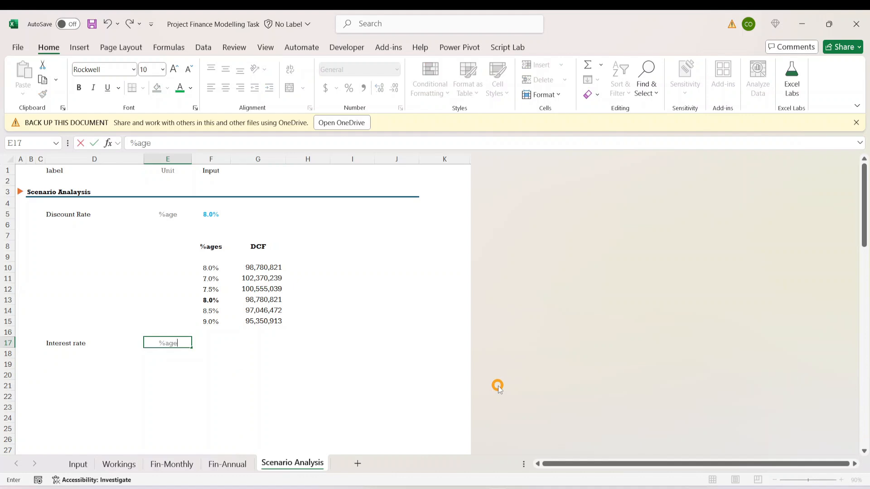
{"action": "key", "text": "Tab"}
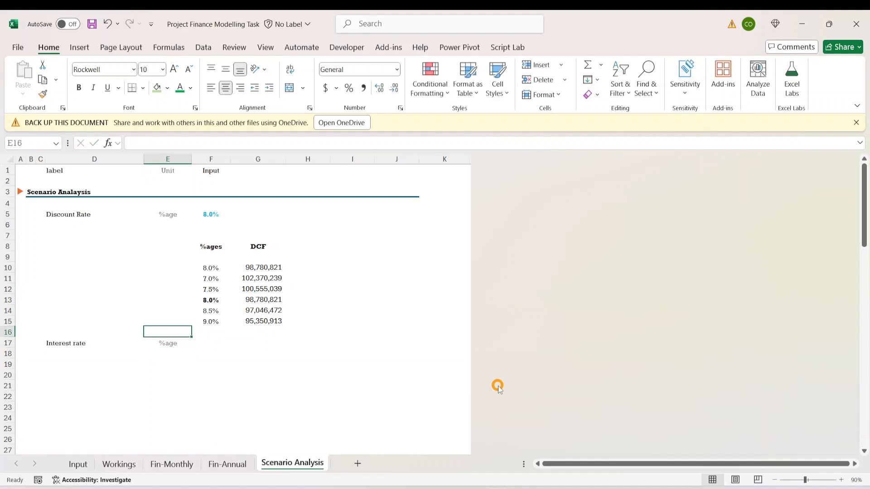
- Pull the Funding interest rate into F17 of Scenario Analysis with the formula =Input!E21
{"action": "type", "text": "="}
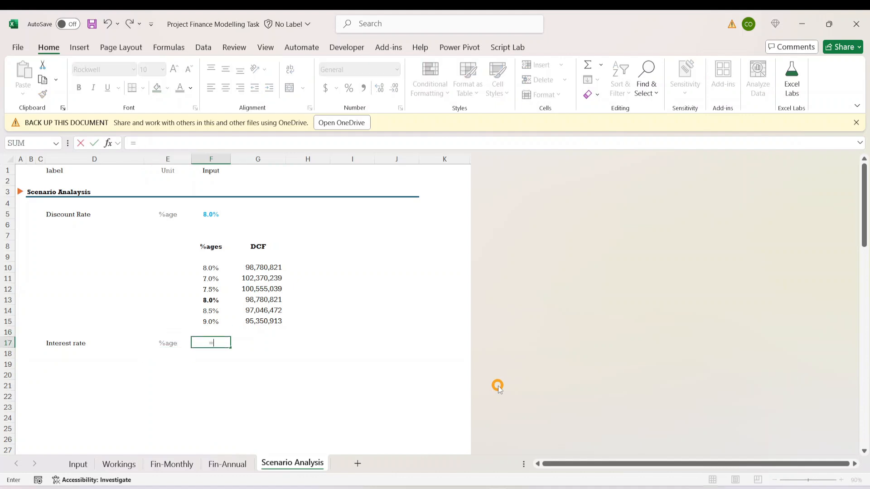
{"action": "left_click", "coordinate": [78, 463]}
{"action": "scroll", "coordinate": [287, 312], "scroll_direction": "up", "scroll_amount": 15}
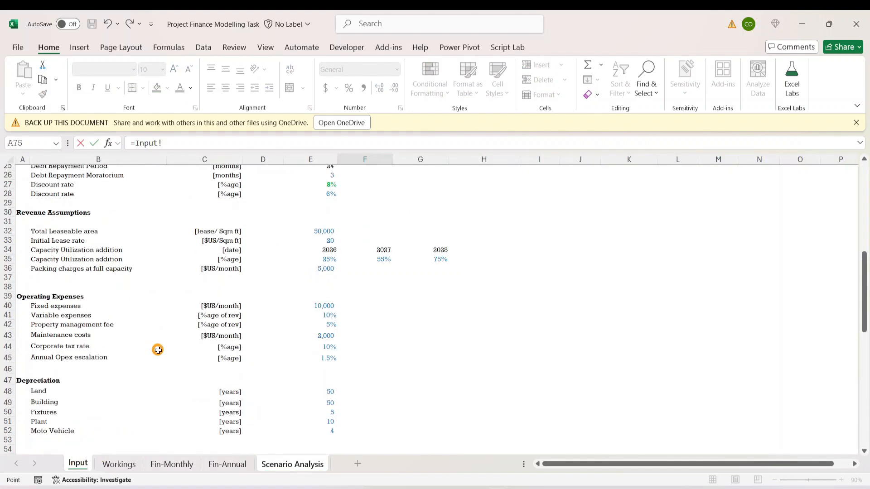
{"action": "scroll", "coordinate": [158, 349], "scroll_direction": "up", "scroll_amount": 8}
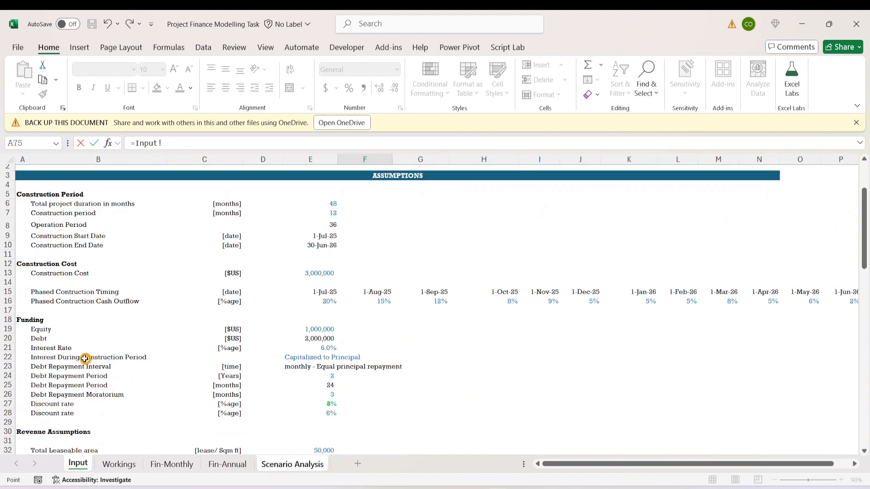
{"action": "scroll", "coordinate": [77, 344], "scroll_direction": "down", "scroll_amount": 2}
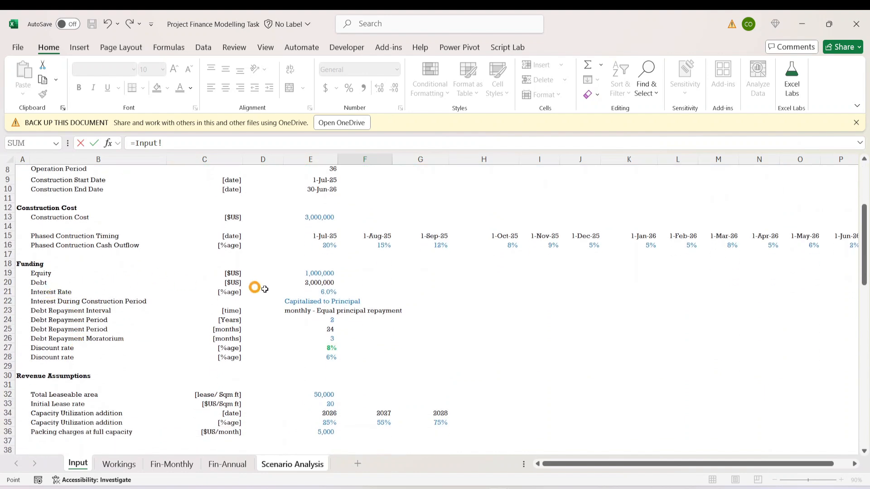
{"action": "left_click", "coordinate": [322, 292]}
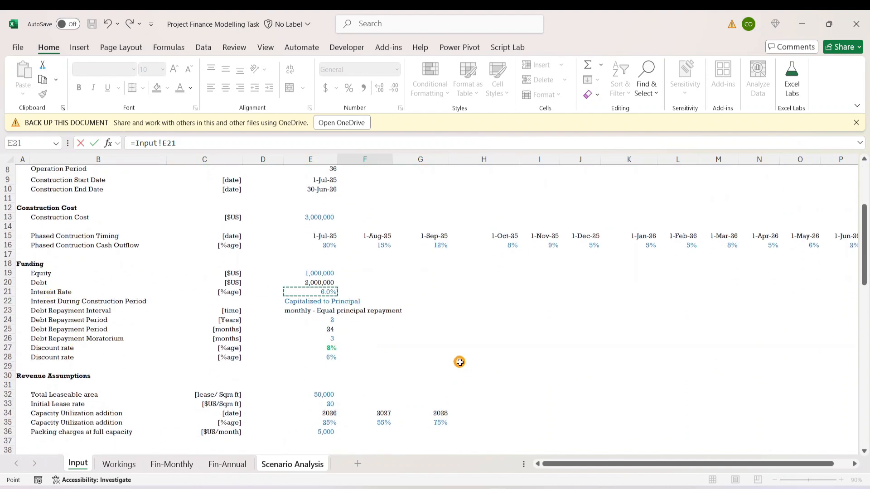
{"action": "key", "text": "Return"}
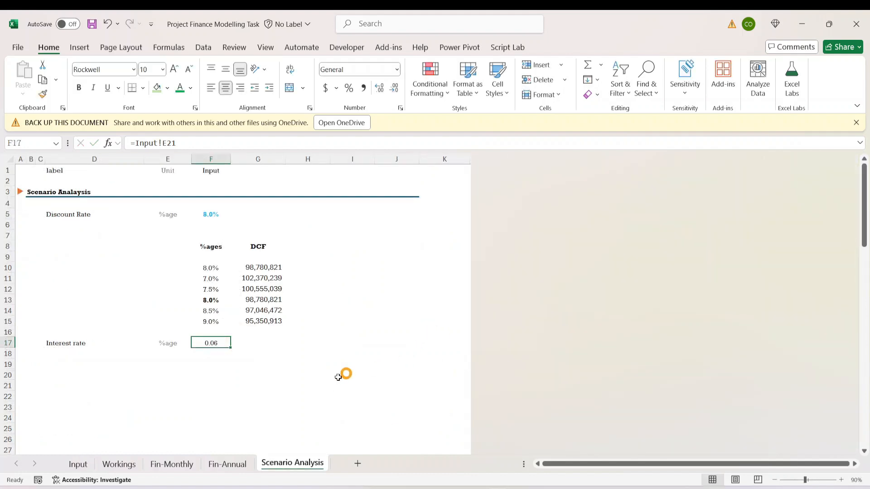
- Copy the discount rate input's formatting from F5 to the interest rate cell F17
{"action": "left_click", "coordinate": [203, 211]}
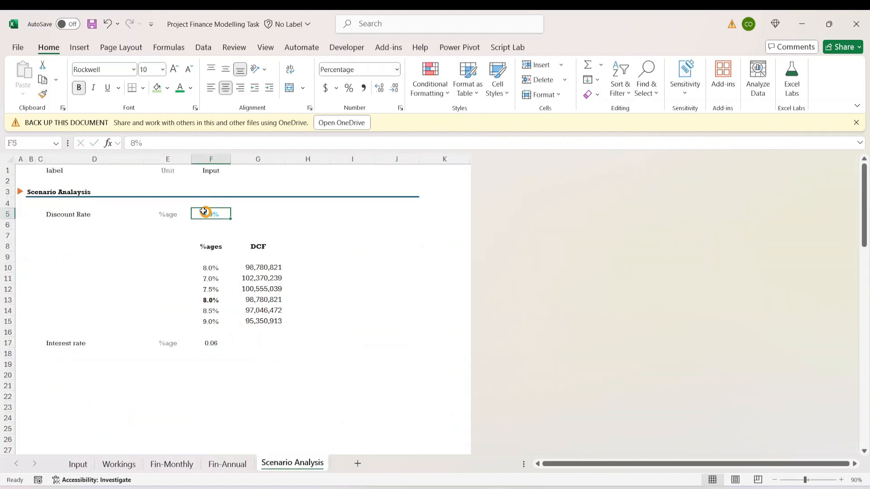
{"action": "left_click", "coordinate": [43, 94]}
{"action": "left_click", "coordinate": [197, 343]}
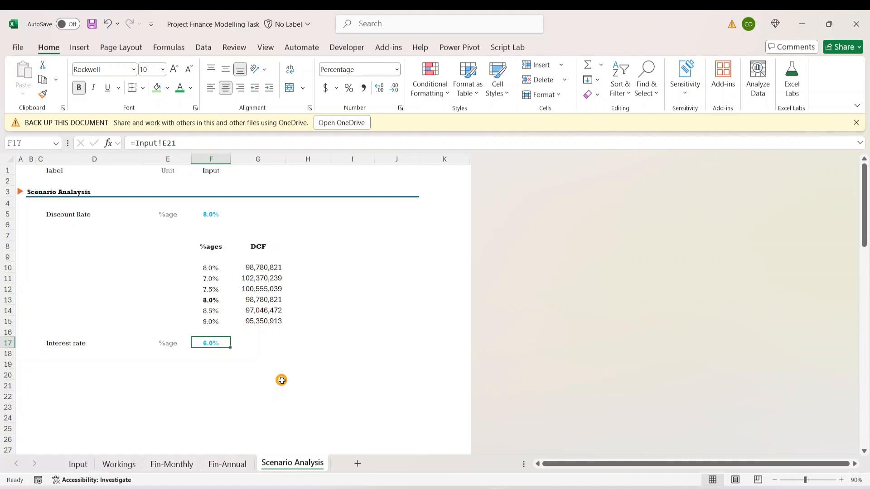
- Replace the formula in F17 with its static value so the interest rate is a hardcoded input
{"action": "key", "text": "ctrl+c"}
{"action": "left_click", "coordinate": [22, 90]}
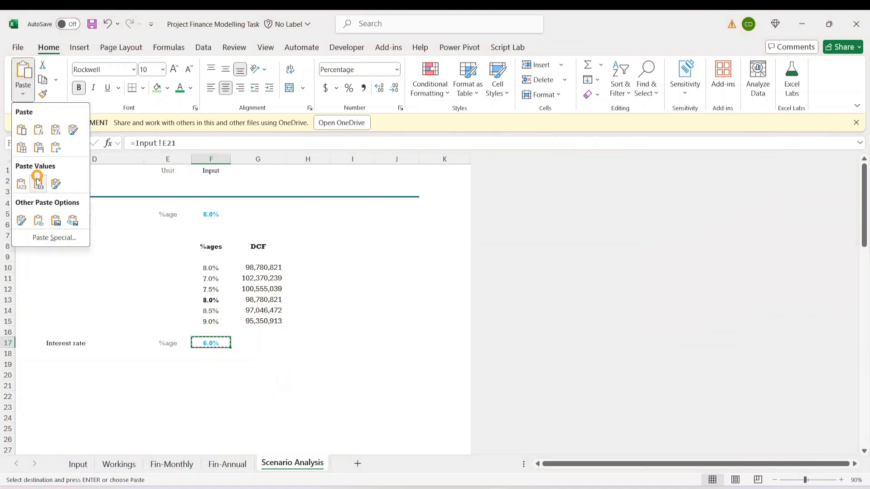
{"action": "left_click", "coordinate": [21, 186]}
{"action": "left_click", "coordinate": [368, 343]}
{"action": "key", "text": "Escape"}
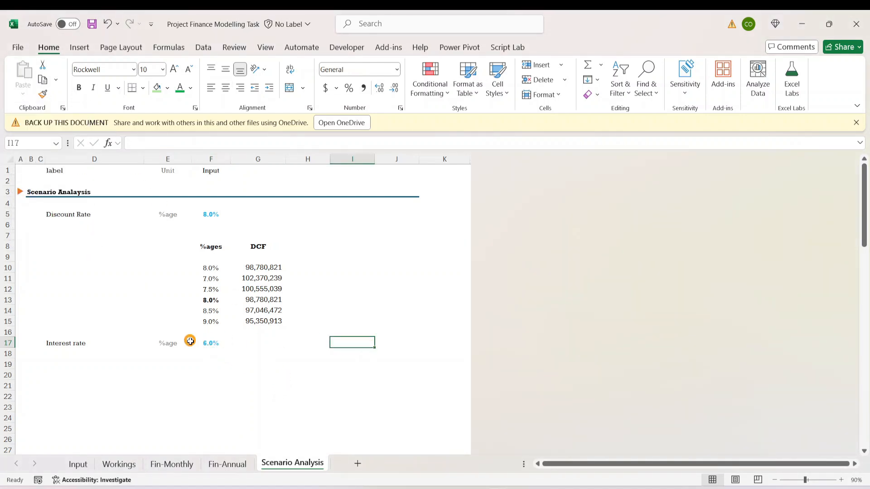
- Link the interest rate in E21 of the Input sheet to the scenario input with ='Scenario Analysis'!F17
{"action": "left_click", "coordinate": [196, 343]}
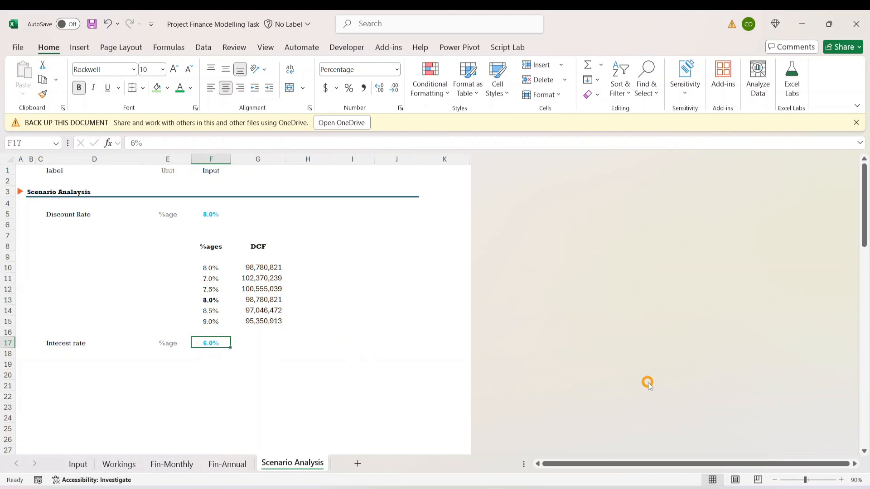
{"action": "left_click", "coordinate": [78, 464]}
{"action": "left_click", "coordinate": [324, 292]}
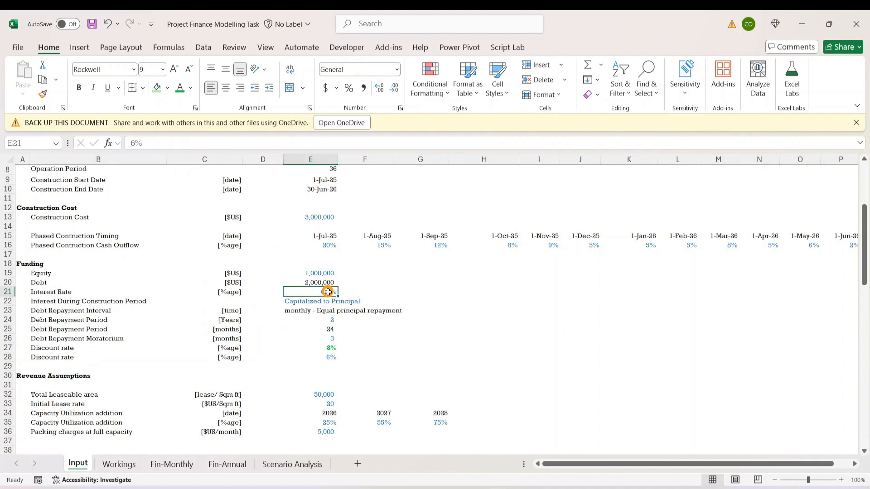
{"action": "type", "text": "="}
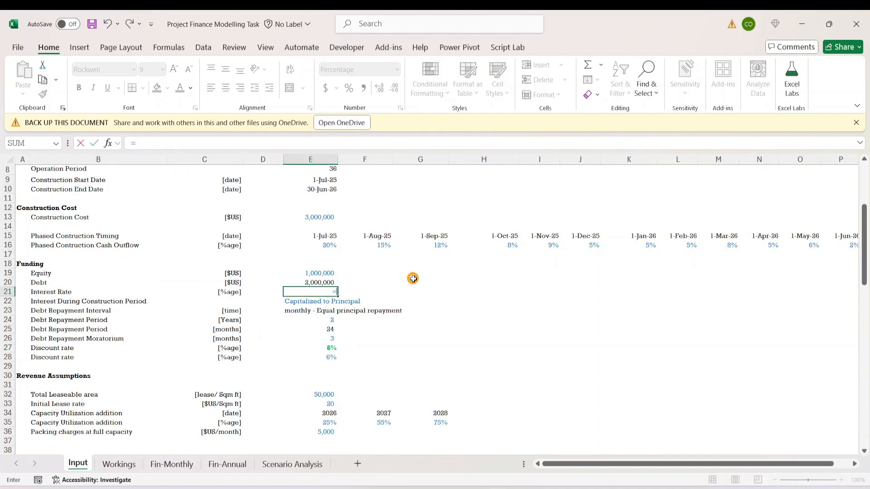
{"action": "left_click", "coordinate": [292, 464]}
{"action": "left_click", "coordinate": [211, 342]}
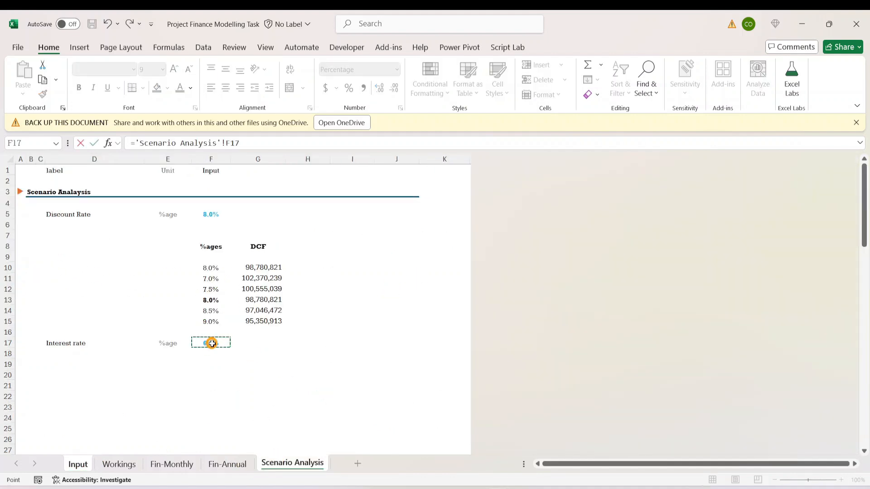
{"action": "key", "text": "Return"}
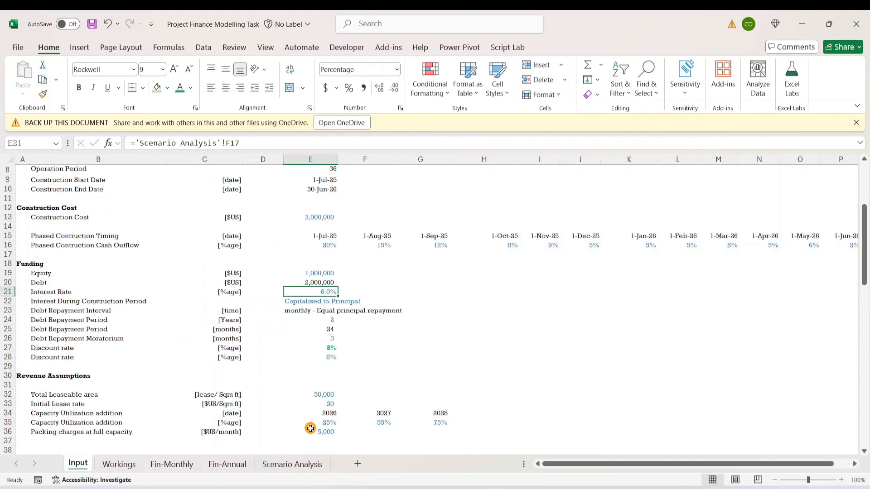
- Copy the linked discount rate's bold green formatting from E27 to the interest rate cell E21 on Input
{"action": "left_click", "coordinate": [325, 348]}
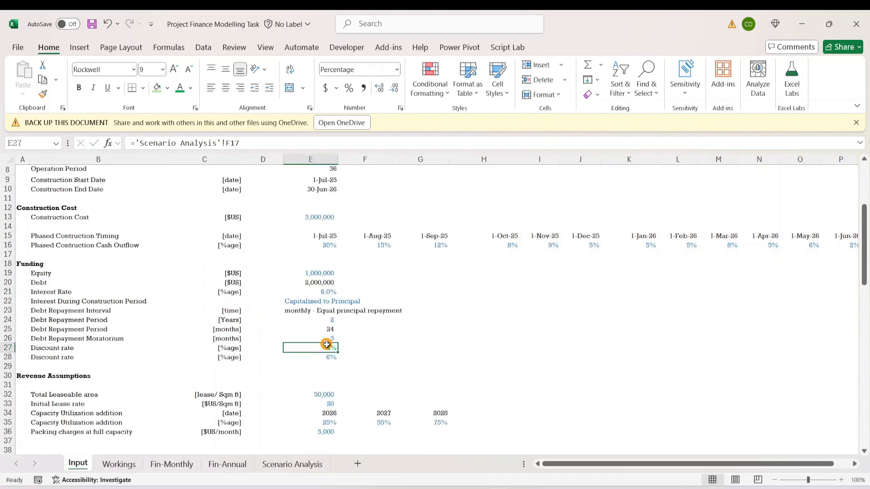
{"action": "left_click", "coordinate": [42, 93]}
{"action": "left_click", "coordinate": [328, 294]}
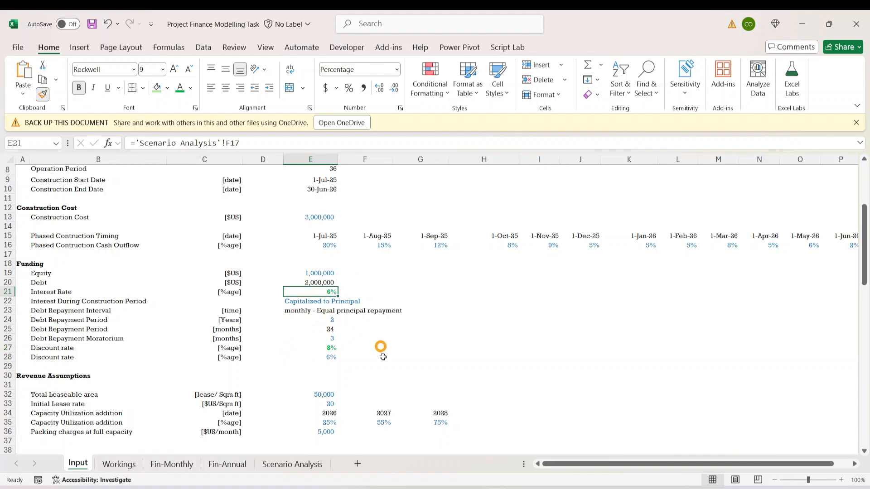
{"action": "left_click", "coordinate": [469, 358]}
- Check the Scenario Analysis links behind the interest rate in E21 and the discount rate in E27 on Input
{"action": "left_click", "coordinate": [322, 339]}
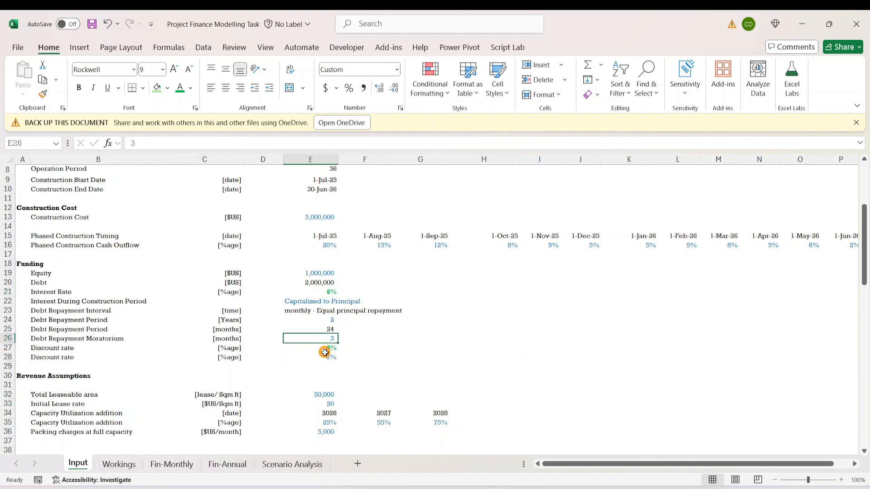
{"action": "left_click", "coordinate": [327, 349]}
{"action": "left_click", "coordinate": [333, 292]}
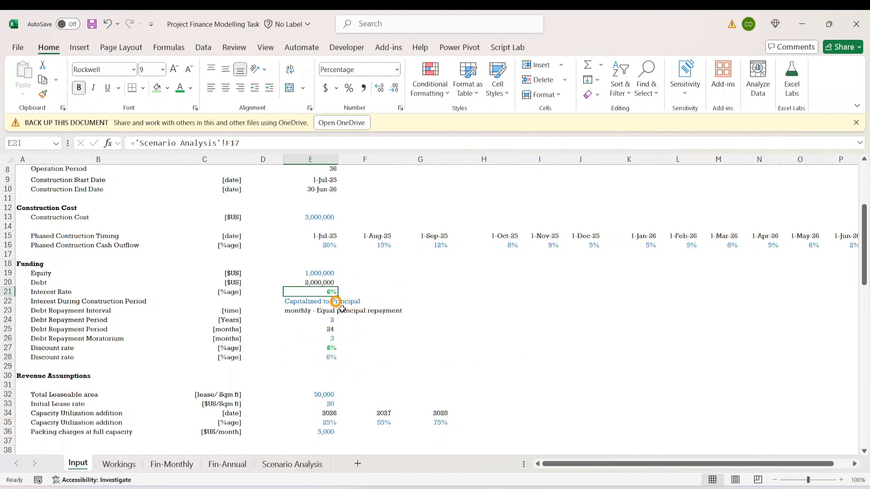
{"action": "left_click", "coordinate": [327, 330]}
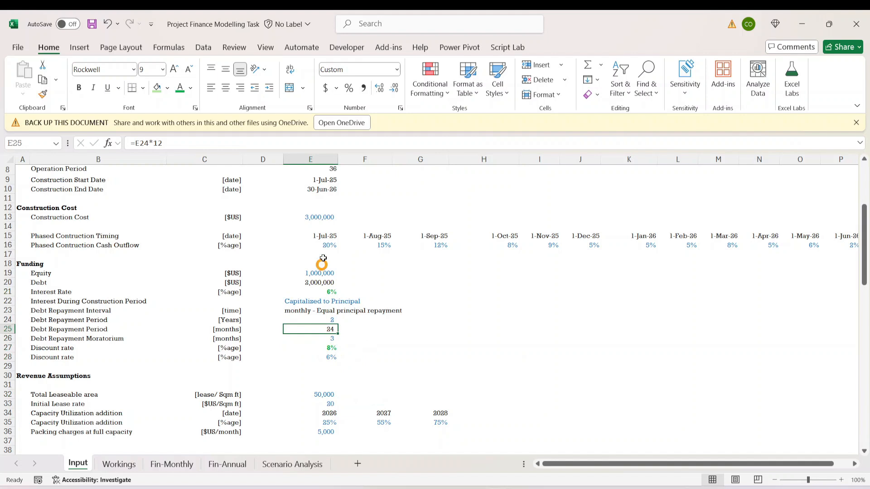
{"action": "left_click", "coordinate": [332, 299]}
{"action": "left_click", "coordinate": [325, 293]}
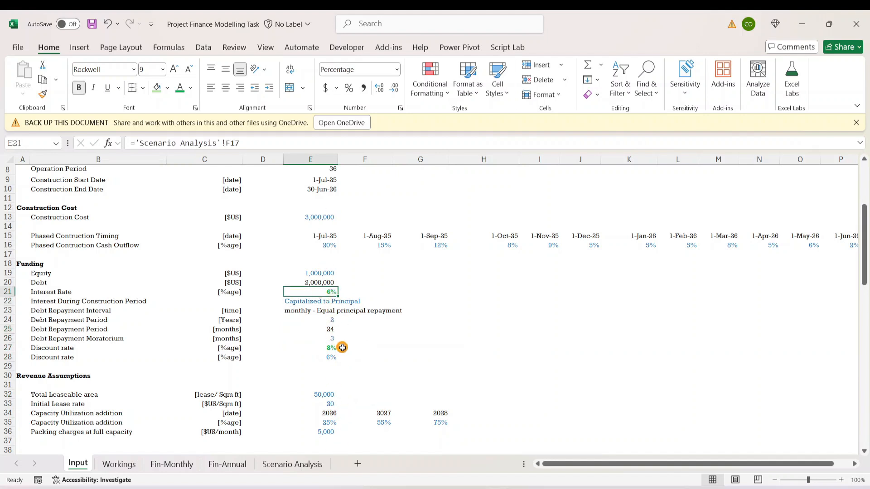
{"action": "left_click", "coordinate": [342, 347]}
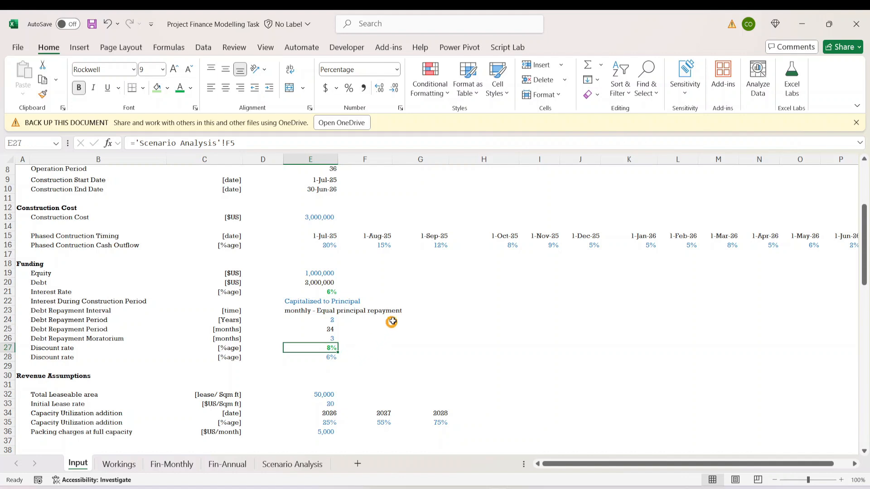
- Return from the Input sheet to the interest rate row on the Scenario Analysis sheet
{"action": "left_click", "coordinate": [323, 433]}
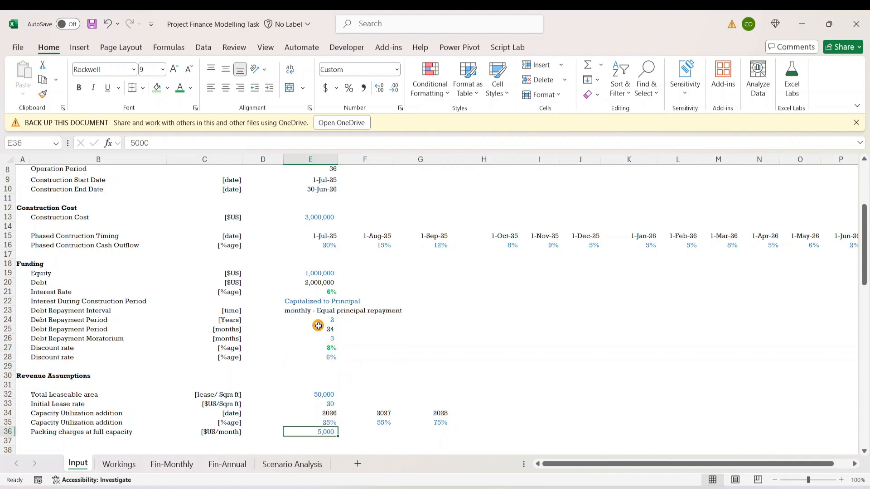
{"action": "left_click", "coordinate": [304, 384]}
{"action": "left_click", "coordinate": [283, 463]}
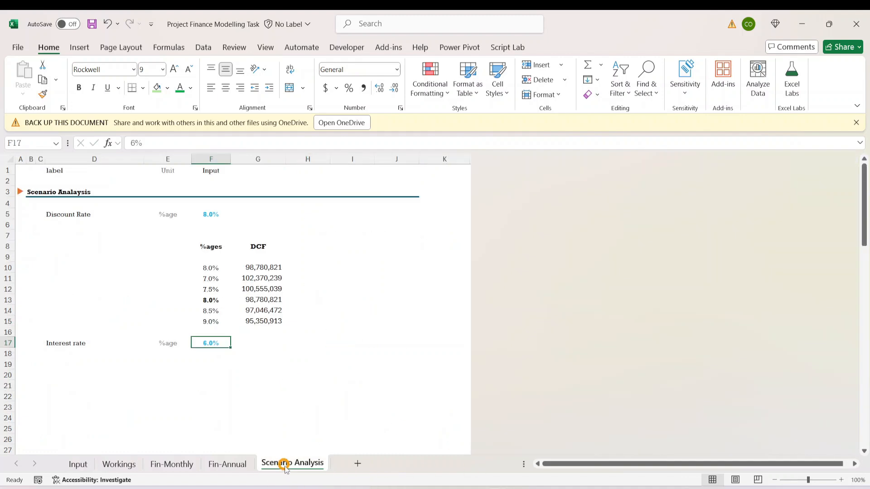
{"action": "left_click", "coordinate": [225, 379]}
{"action": "left_click", "coordinate": [177, 345]}
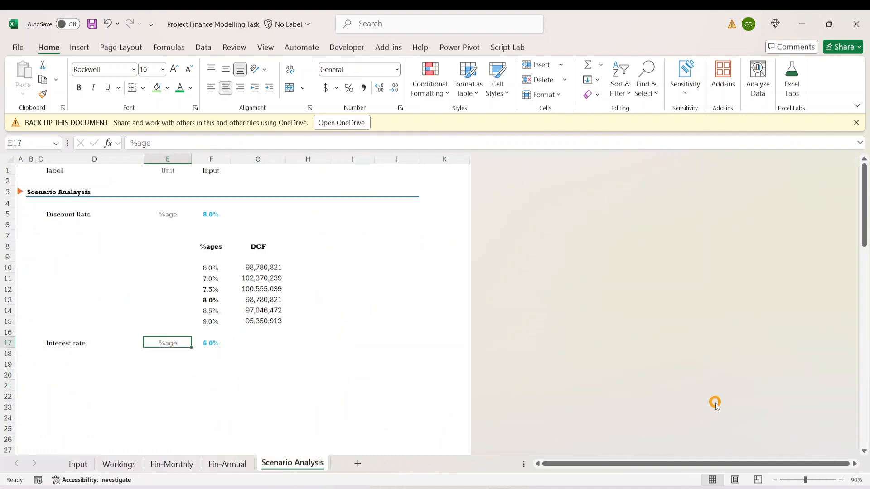
{"action": "key", "text": "Down"}
{"action": "key", "text": "Down"}
{"action": "key", "text": "Up"}
{"action": "key", "text": "Up"}
{"action": "key", "text": "Up"}
{"action": "key", "text": "Down"}
{"action": "key", "text": "Down"}
- Link F19 to the interest rate input with the formula =F17
{"action": "key", "text": "Right"}
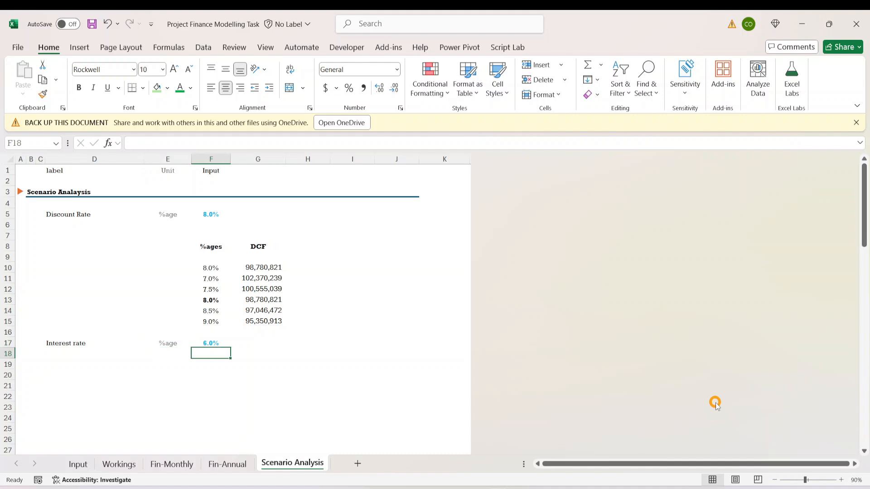
{"action": "key", "text": "Up"}
{"action": "key", "text": "Down"}
{"action": "key", "text": "Down"}
{"action": "key", "text": "Down"}
{"action": "key", "text": "Up"}
{"action": "key", "text": "Up"}
{"action": "key", "text": "Down"}
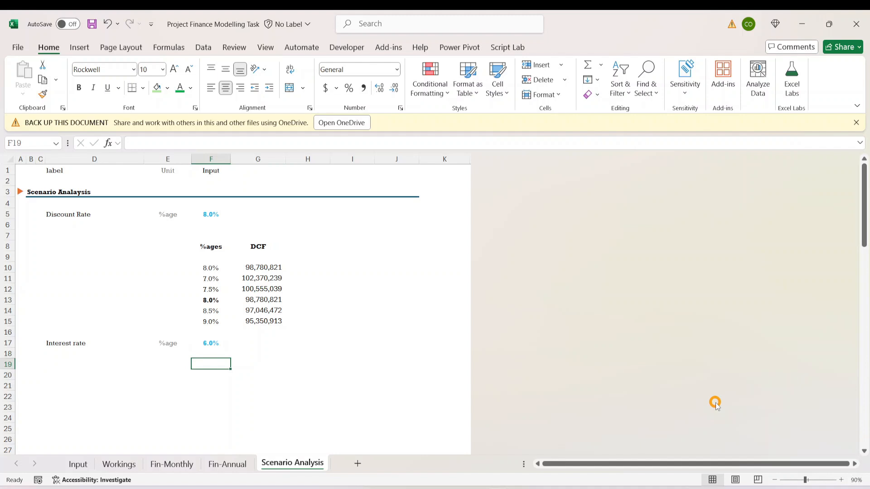
{"action": "type", "text": "="}
{"action": "key", "text": "Up"}
{"action": "key", "text": "Up"}
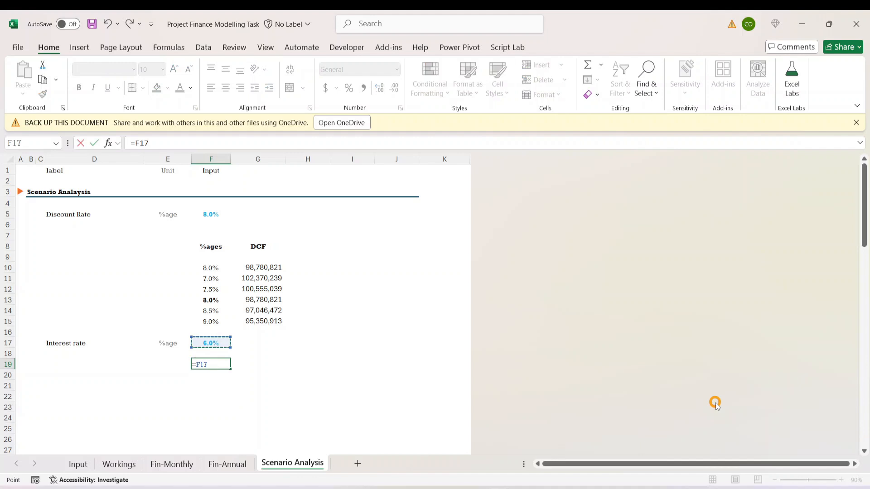
{"action": "key", "text": "Return"}
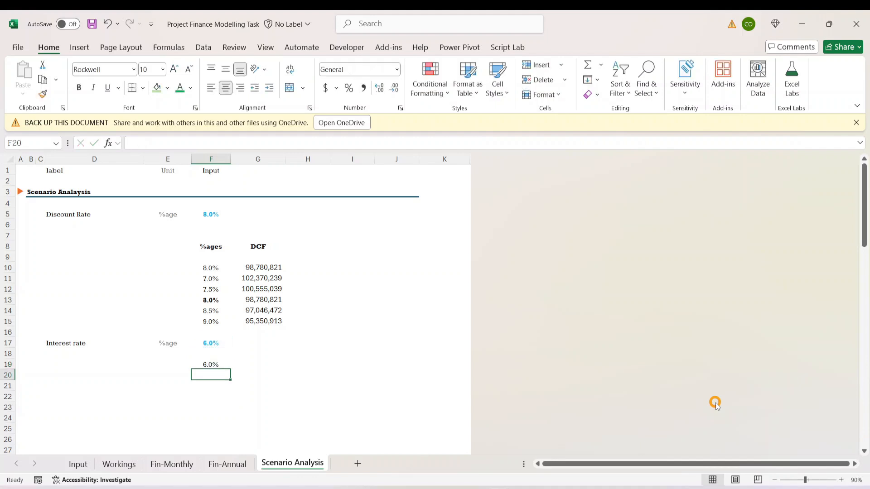
- Link F20 to the final cumulative present value on Fin-Annual with ='Fin-Annual'!K73
{"action": "type", "text": "="}
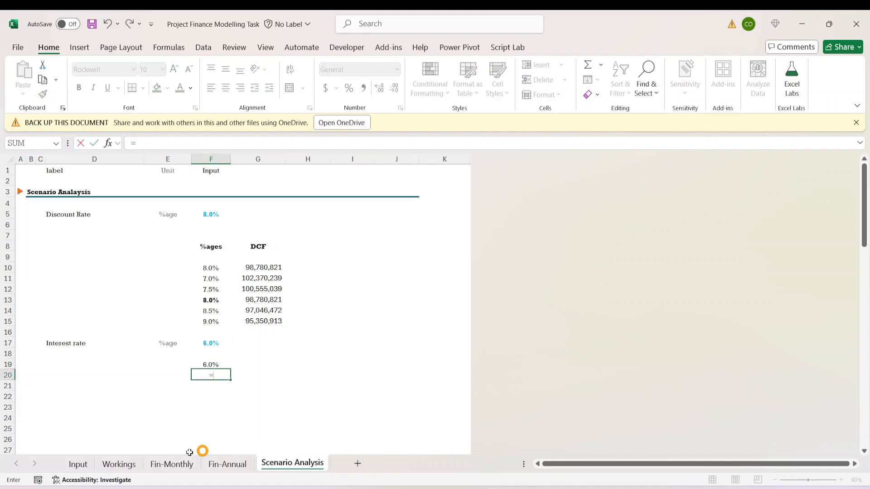
{"action": "left_click", "coordinate": [230, 464]}
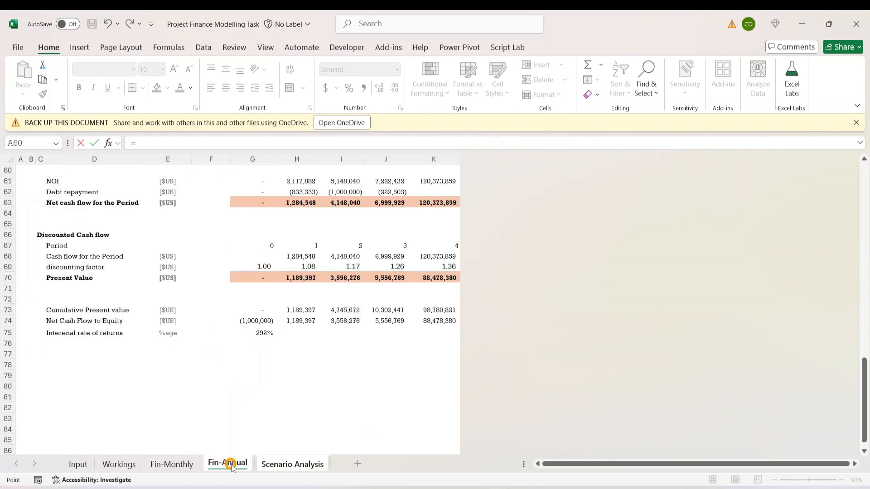
{"action": "left_click", "coordinate": [438, 304]}
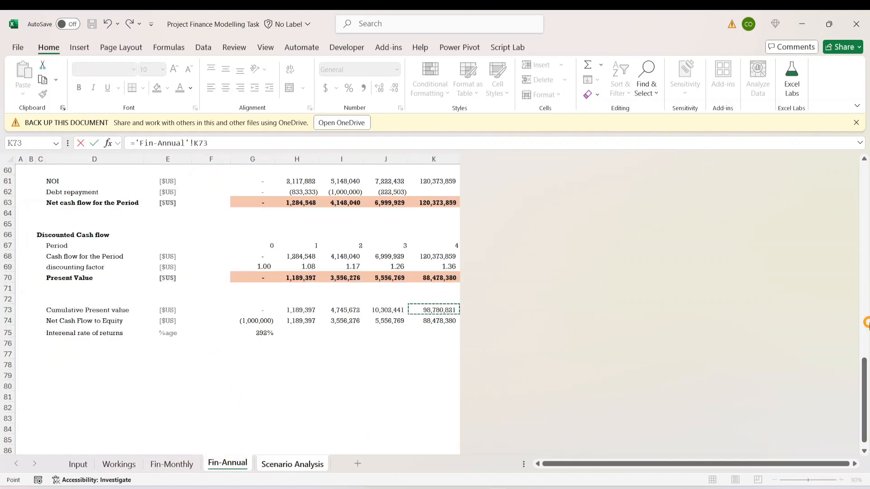
{"action": "key", "text": "Return"}
{"action": "left_click", "coordinate": [385, 364]}
{"action": "left_click", "coordinate": [236, 397]}
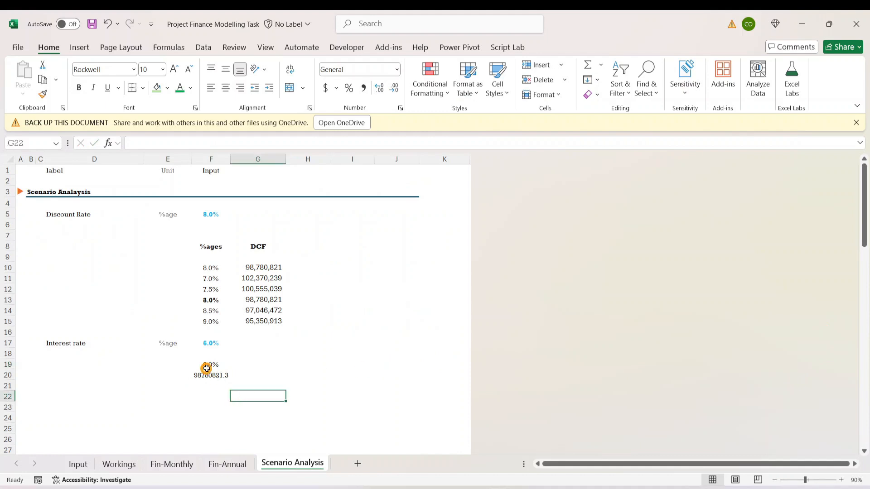
- Copy the number formatting of DCF cell G10 to F20 and widen column F to fit the value
{"action": "left_click", "coordinate": [207, 367]}
{"action": "left_click", "coordinate": [252, 385]}
{"action": "left_click", "coordinate": [250, 365]}
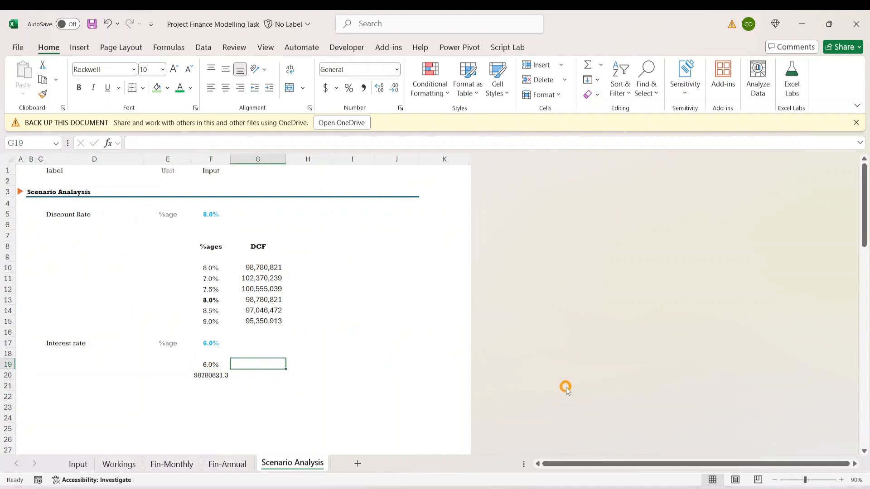
{"action": "left_click", "coordinate": [208, 375]}
{"action": "left_click", "coordinate": [274, 265]}
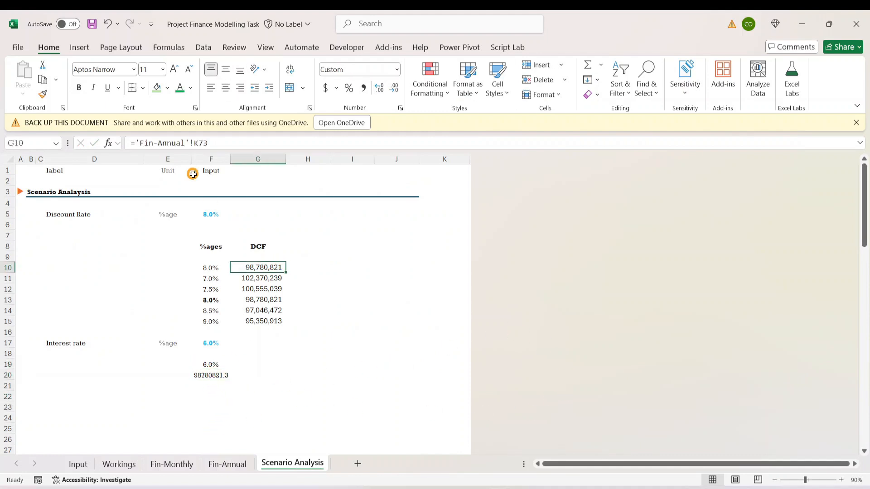
{"action": "left_click", "coordinate": [43, 94]}
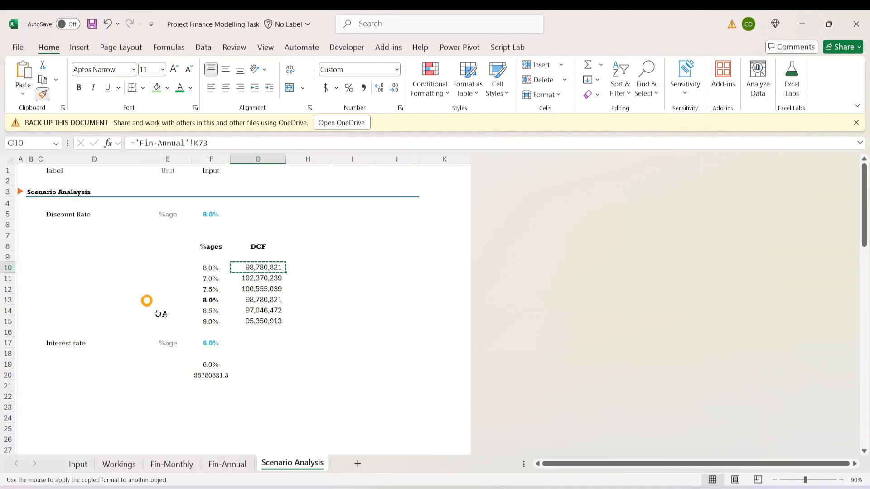
{"action": "left_click", "coordinate": [213, 379]}
{"action": "left_click", "coordinate": [233, 375]}
{"action": "left_click", "coordinate": [207, 374]}
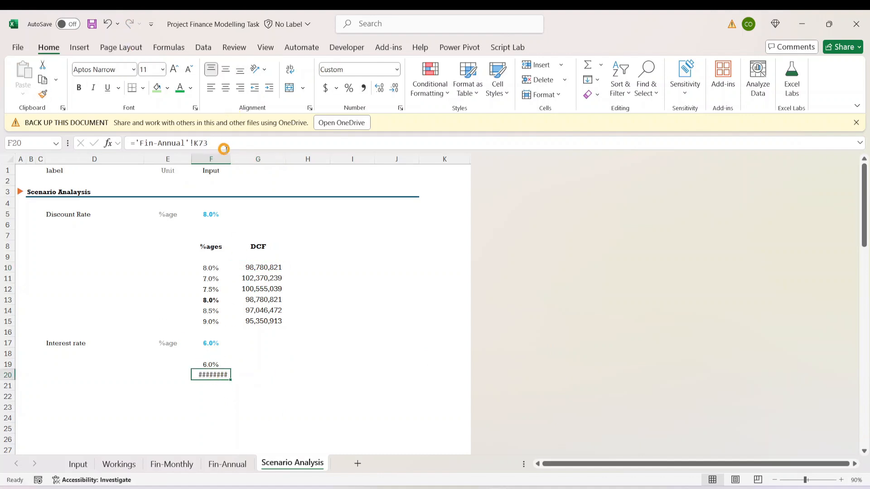
{"action": "left_click_drag", "start_coordinate": [231, 156], "coordinate": [239, 156]}
{"action": "left_click", "coordinate": [245, 354]}
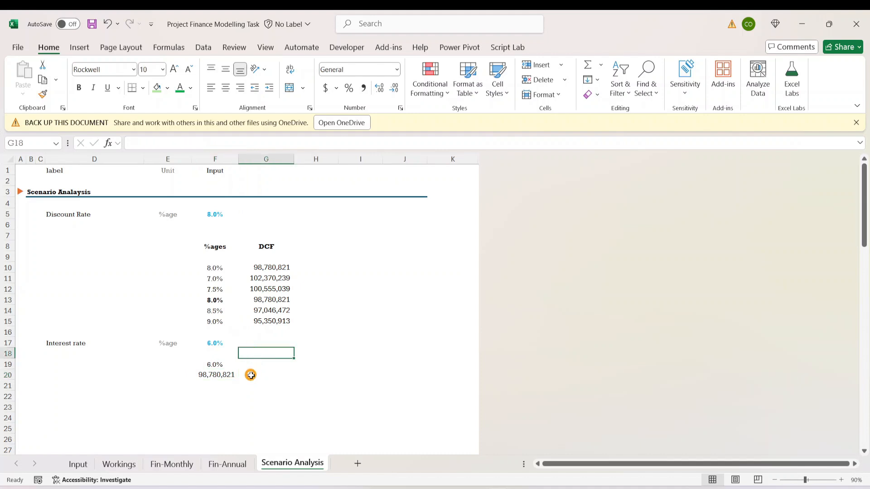
- Enter 6% in I19 as the middle interest rate of the scenario row
{"action": "left_click", "coordinate": [248, 375]}
{"action": "left_click", "coordinate": [223, 365]}
{"action": "left_click", "coordinate": [298, 363]}
{"action": "left_click", "coordinate": [246, 362]}
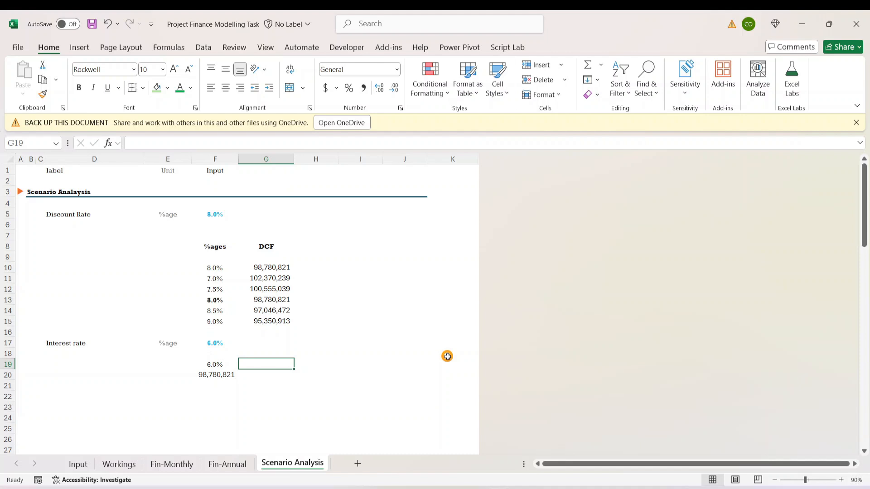
{"action": "key", "text": "Right"}
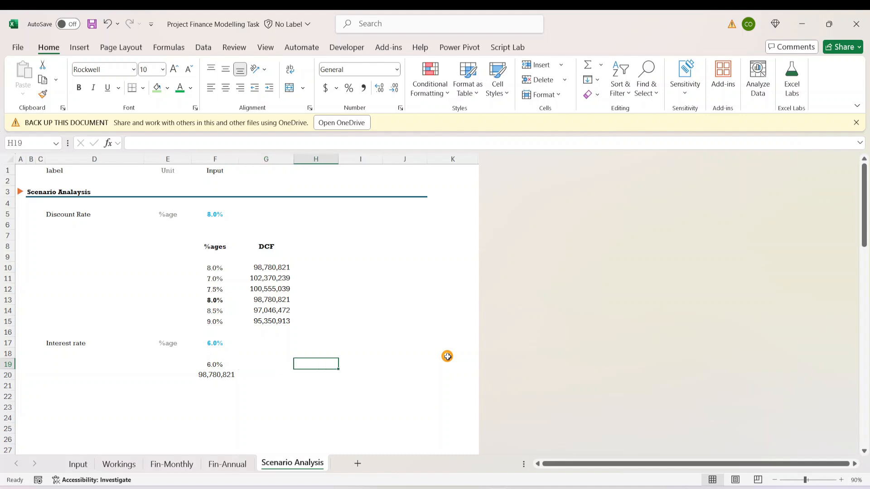
{"action": "key", "text": "Right"}
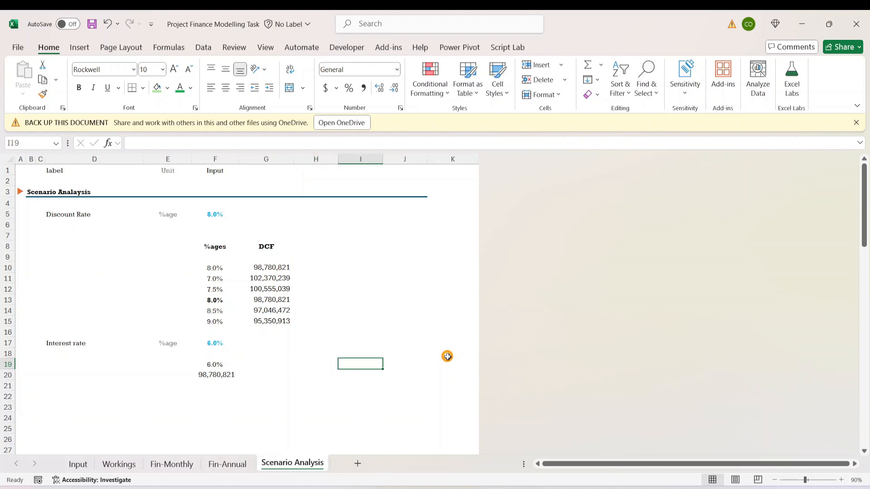
{"action": "type", "text": "60"}
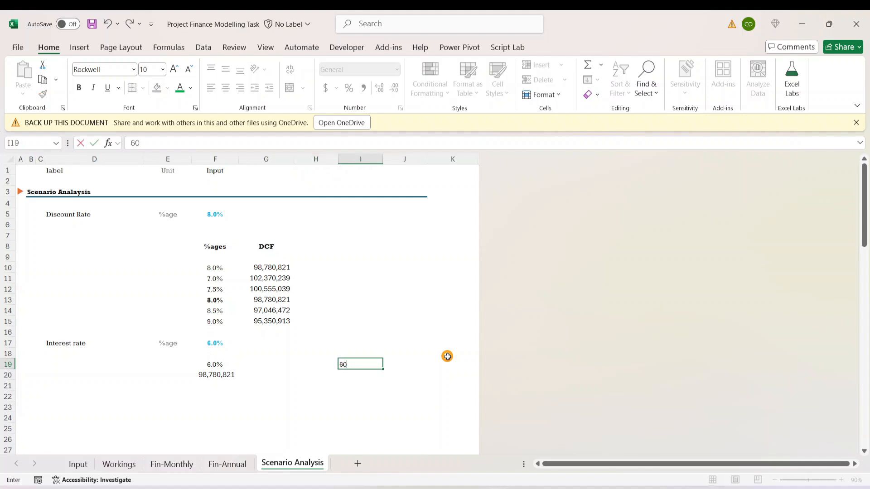
{"action": "key", "text": "ctrl+Return"}
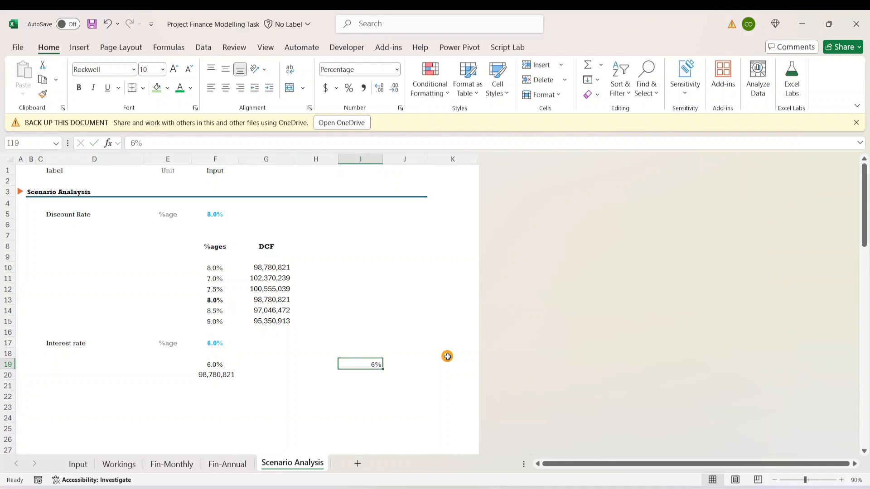
- Calculate the next lower interest rate in H19 with =I19-0.005
{"action": "key", "text": "Left"}
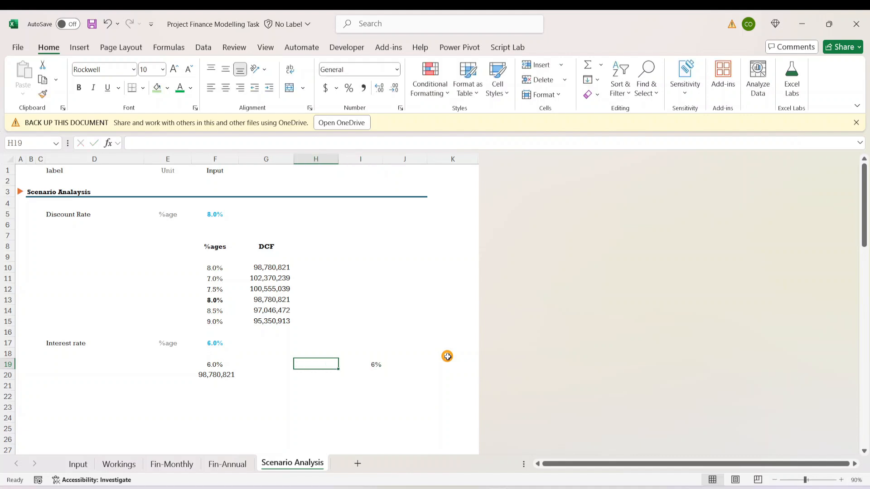
{"action": "type", "text": "="}
{"action": "key", "text": "Right"}
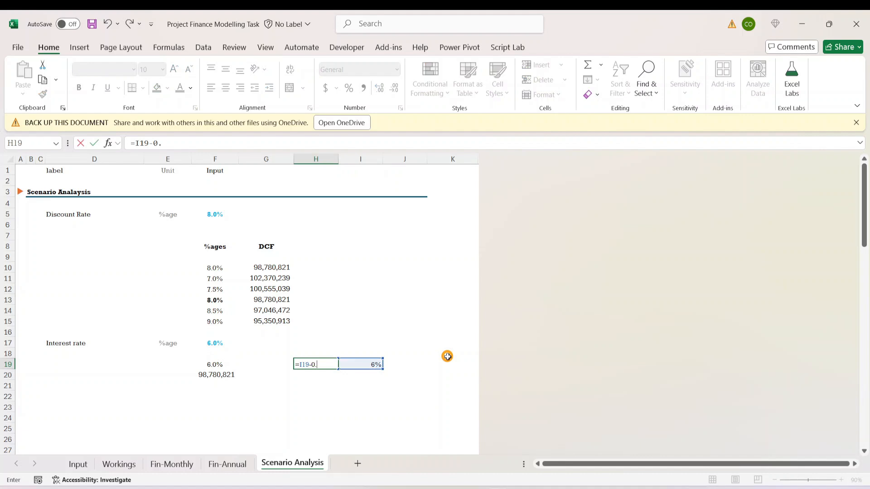
{"action": "key", "text": "ctrl+Return"}
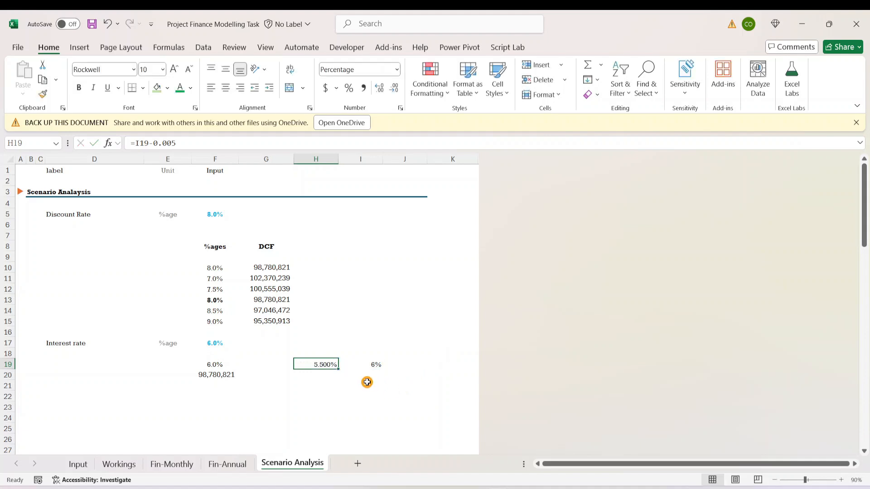
- Format the interest rates in H19:I19 as percentages with one decimal place
{"action": "left_click", "coordinate": [369, 361]}
{"action": "left_click_drag", "start_coordinate": [321, 367], "coordinate": [356, 361]}
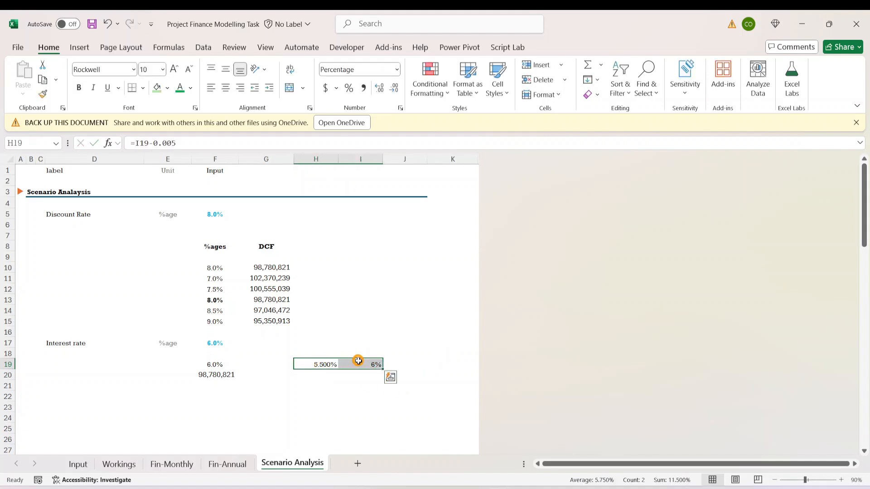
{"action": "left_click", "coordinate": [349, 88]}
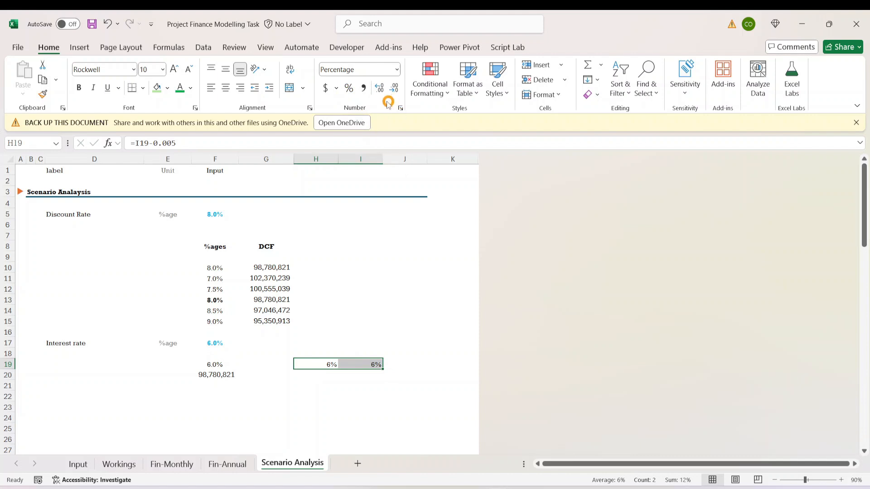
{"action": "left_click", "coordinate": [380, 87]}
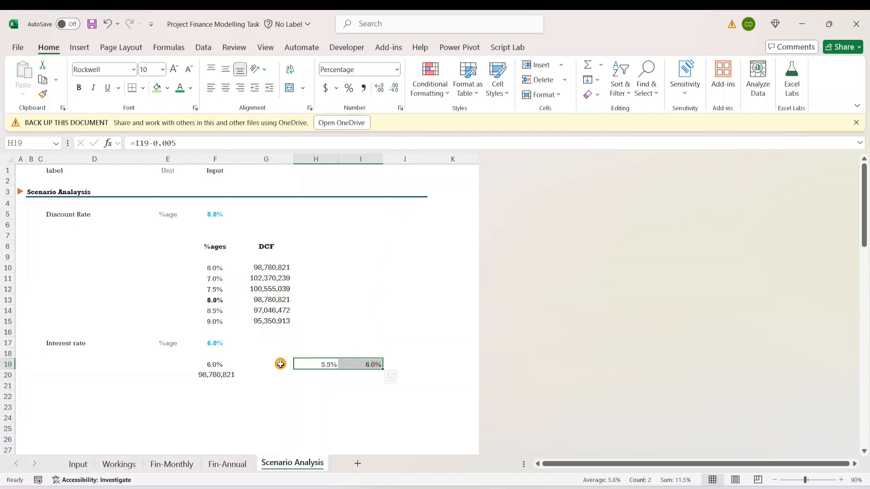
- Copy the rate formula from H19 to G19 to extend the scenario row downwards by another 0.5%
{"action": "left_click", "coordinate": [308, 362]}
{"action": "key", "text": "ctrl+c"}
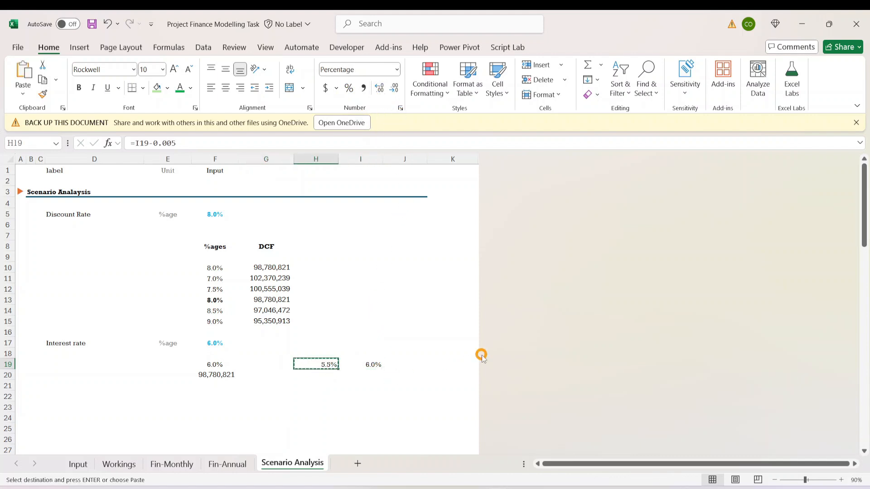
{"action": "key", "text": "Left"}
{"action": "key", "text": "ctrl+v"}
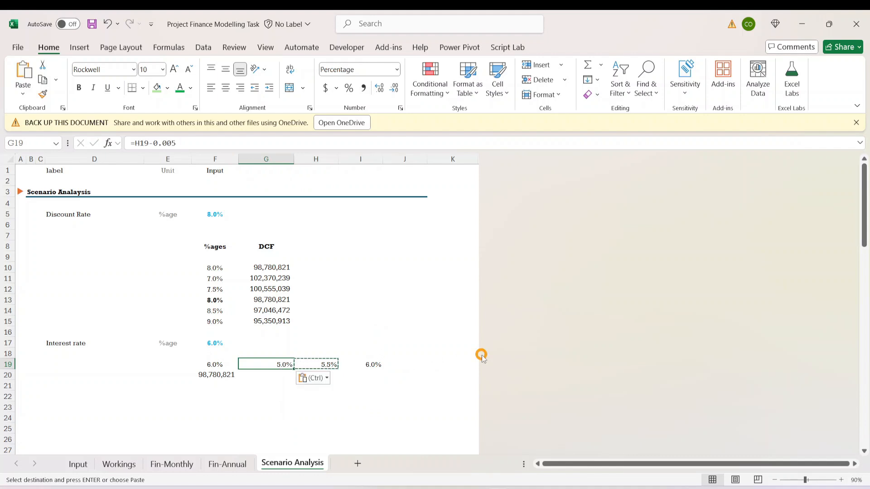
{"action": "key", "text": "Escape"}
- Copy the rate formula from H19 to J19 and point its reference to I19, making it =I19-0.005
{"action": "key", "text": "Right"}
{"action": "key", "text": "Right"}
{"action": "key", "text": "Right"}
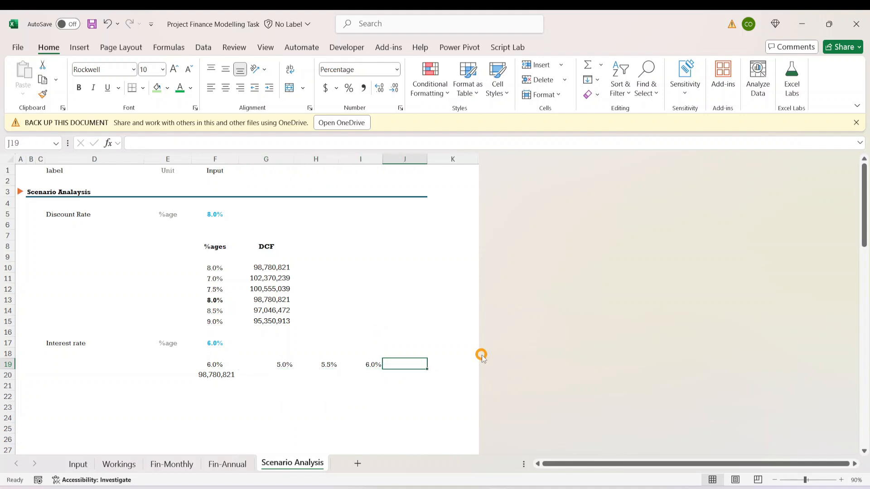
{"action": "key", "text": "Left"}
{"action": "key", "text": "Left"}
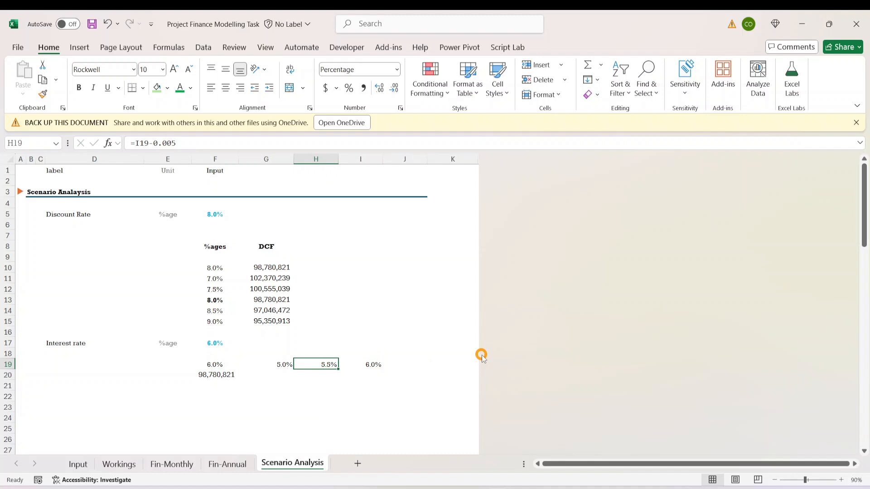
{"action": "key", "text": "ctrl+c"}
{"action": "key", "text": "Right"}
{"action": "key", "text": "Right"}
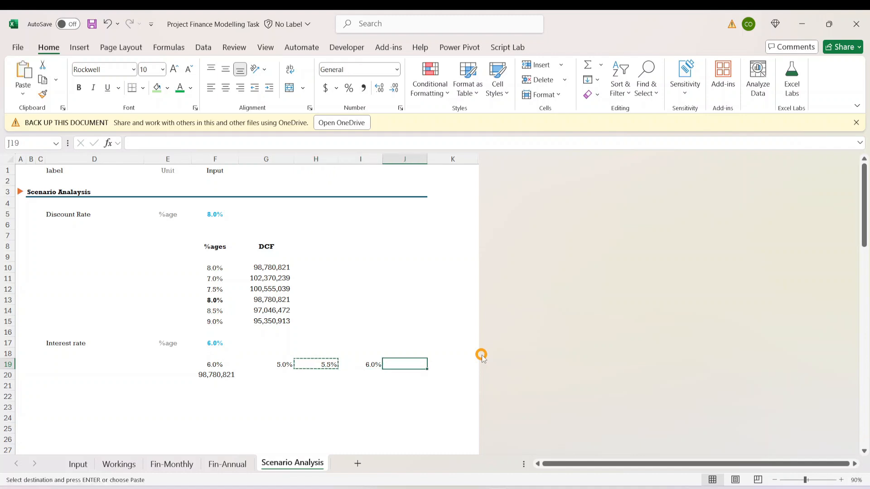
{"action": "key", "text": "ctrl+v"}
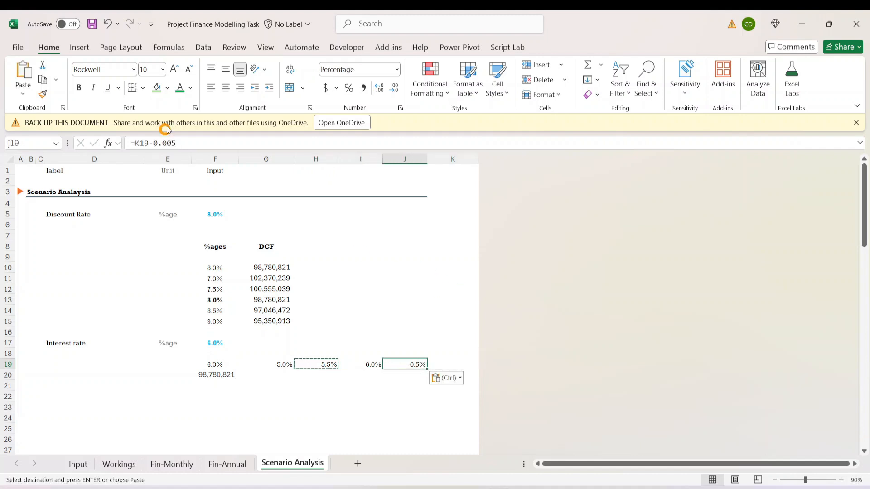
{"action": "left_click", "coordinate": [161, 143]}
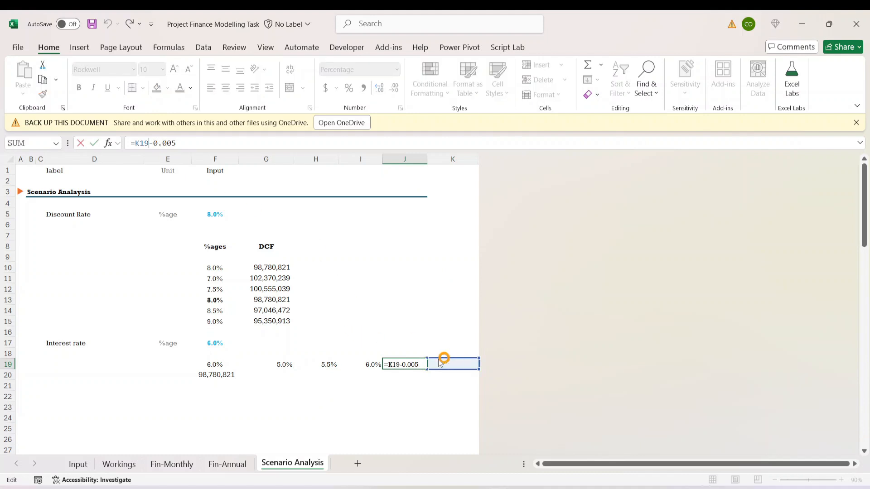
{"action": "left_click", "coordinate": [363, 360]}
{"action": "key", "text": "ctrl+Return"}
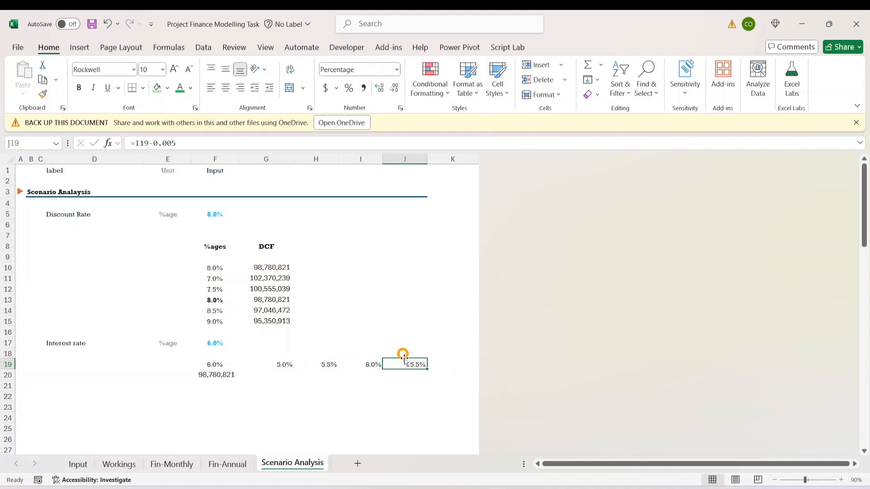
- Copy the rate formula from J19 into K19 and check the resulting row of interest rates
{"action": "left_click_drag", "start_coordinate": [426, 368], "coordinate": [470, 367]}
{"action": "left_click", "coordinate": [421, 392]}
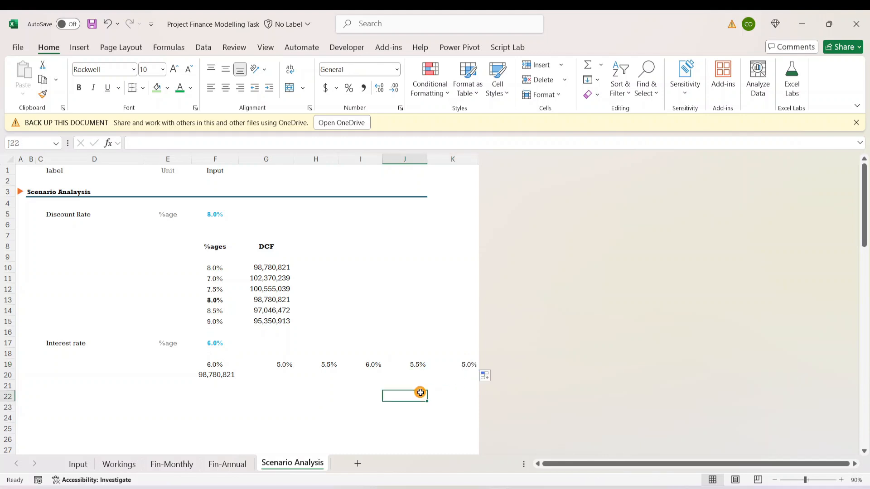
{"action": "left_click", "coordinate": [459, 365]}
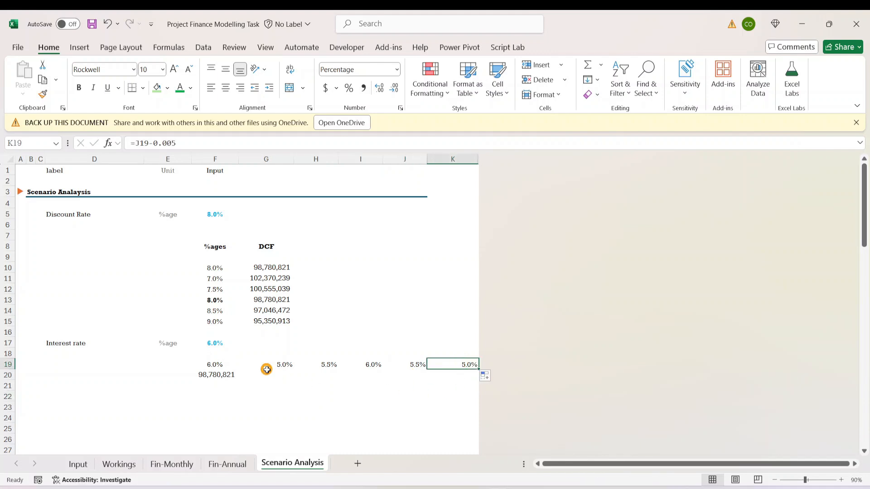
{"action": "left_click", "coordinate": [374, 365]}
- Change the rate formula in J19 to =I19+0.005 and fill it across to K19
{"action": "left_click", "coordinate": [419, 365]}
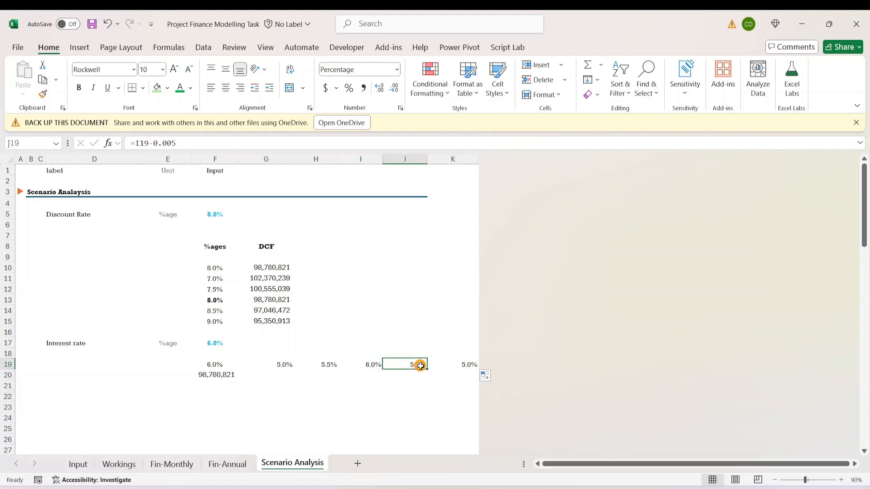
{"action": "left_click", "coordinate": [153, 144]}
{"action": "key", "text": "BackSpace"}
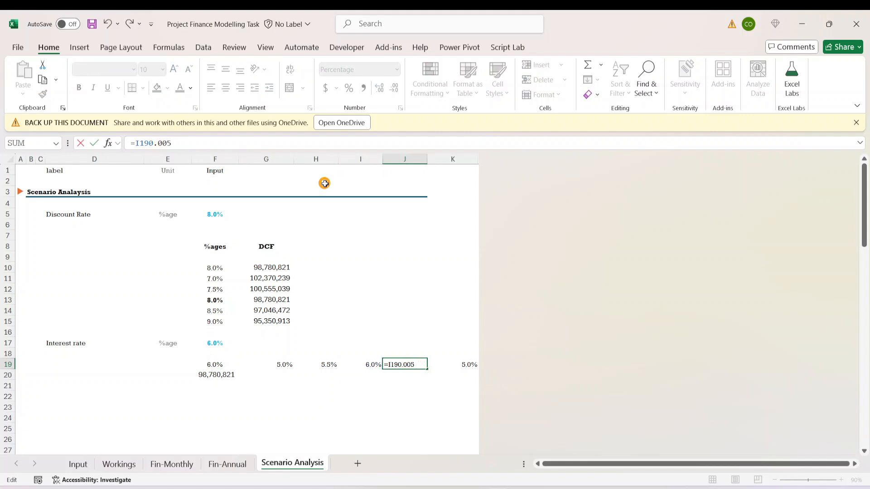
{"action": "type", "text": "+"}
{"action": "key", "text": "ctrl+Return"}
{"action": "key", "text": "shift+Right"}
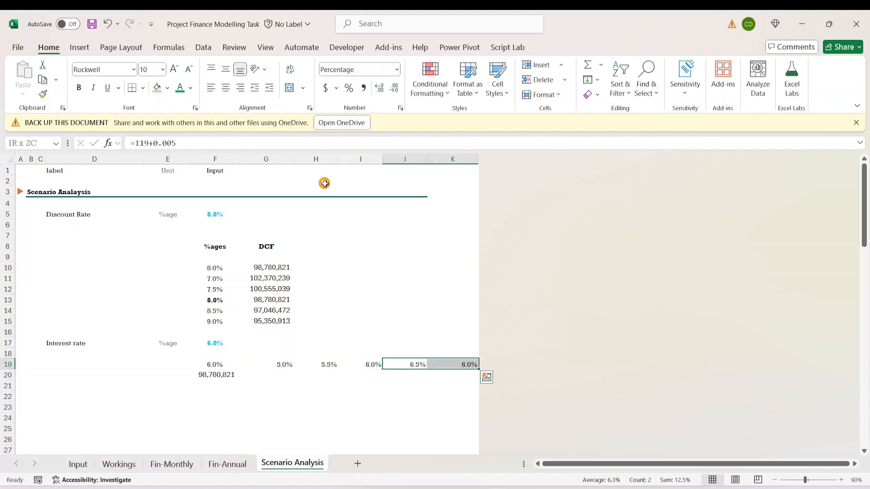
- Start a what-if data table over the interest rate range F19:K20
{"action": "key", "text": "Down"}
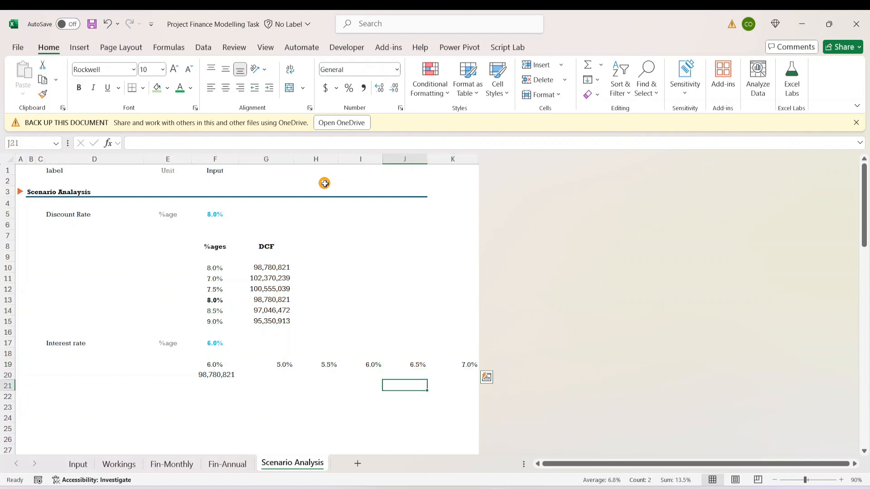
{"action": "key", "text": "Left"}
{"action": "key", "text": "Left"}
{"action": "key", "text": "Left"}
{"action": "key", "text": "Left"}
{"action": "key", "text": "Left"}
{"action": "key", "text": "Up"}
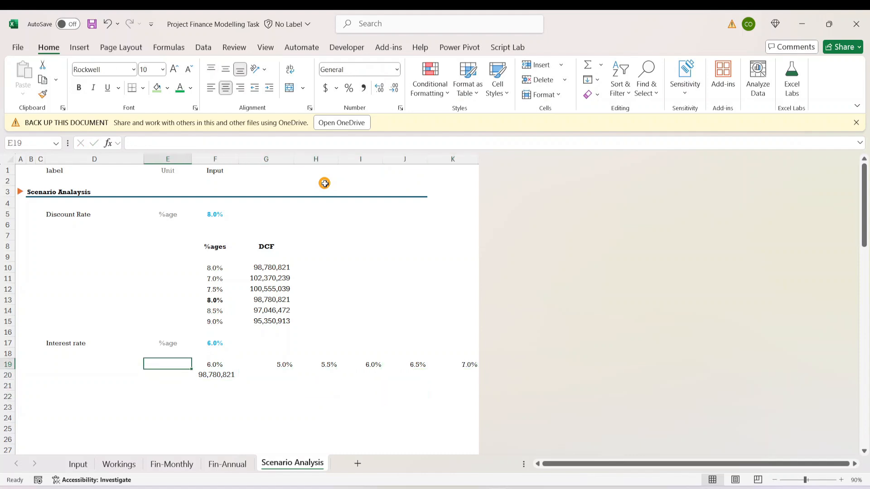
{"action": "key", "text": "Right"}
{"action": "key", "text": "shift+Down"}
{"action": "key", "text": "shift+Right"}
{"action": "key", "text": "shift+Right"}
{"action": "key", "text": "shift+Right"}
{"action": "key", "text": "shift+Right"}
{"action": "key", "text": "shift+Right"}
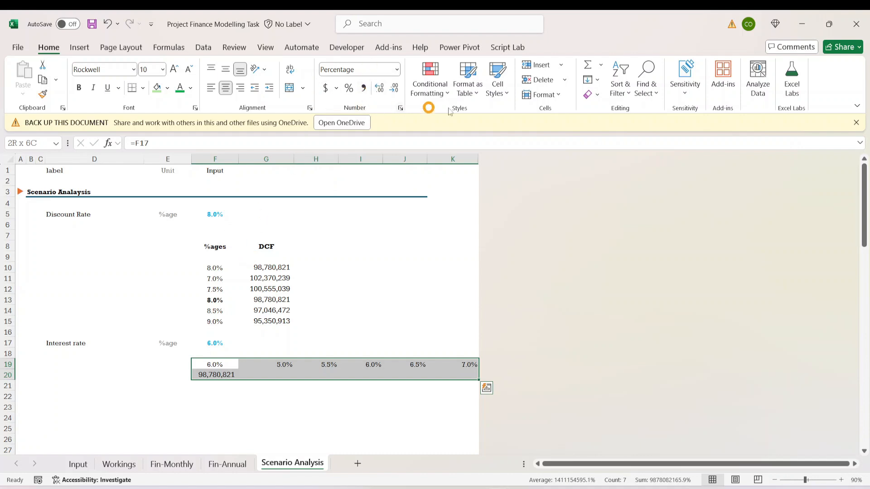
{"action": "left_click", "coordinate": [203, 48]}
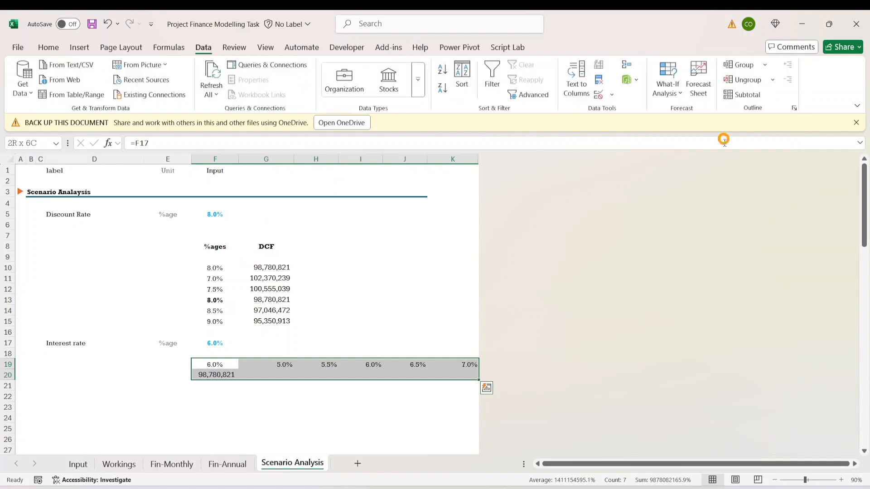
{"action": "left_click", "coordinate": [667, 88]}
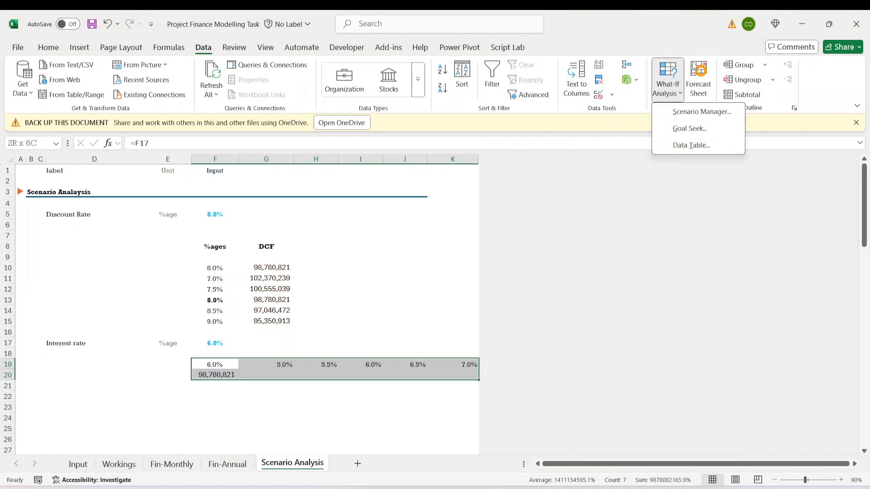
{"action": "left_click", "coordinate": [691, 145]}
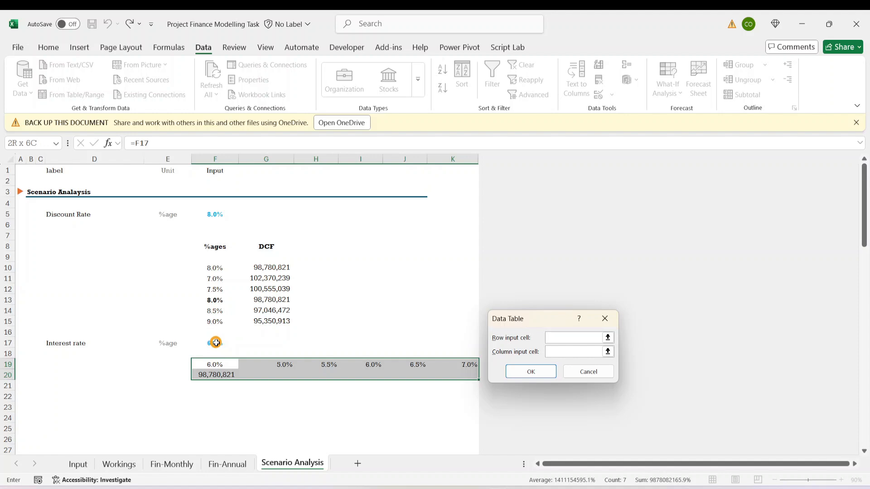
- Use F17 as the row input cell and create the interest rate data table
{"action": "left_click", "coordinate": [534, 337]}
{"action": "left_click", "coordinate": [226, 343]}
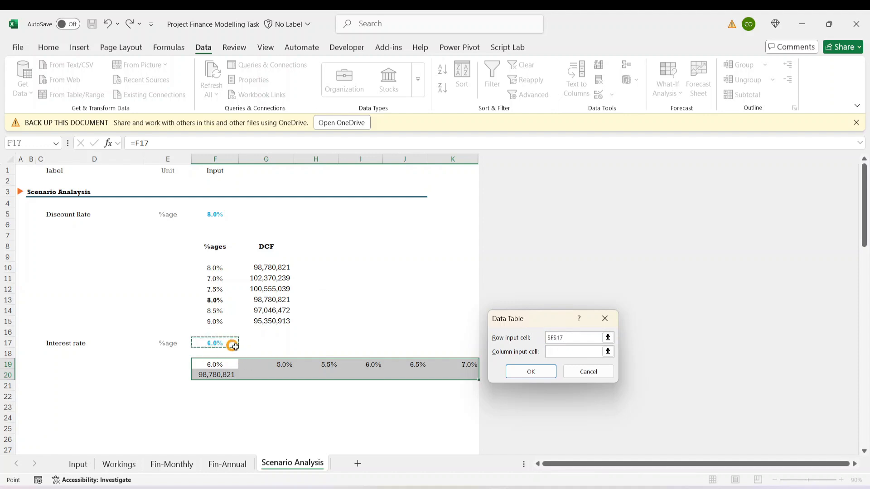
{"action": "left_click", "coordinate": [531, 371]}
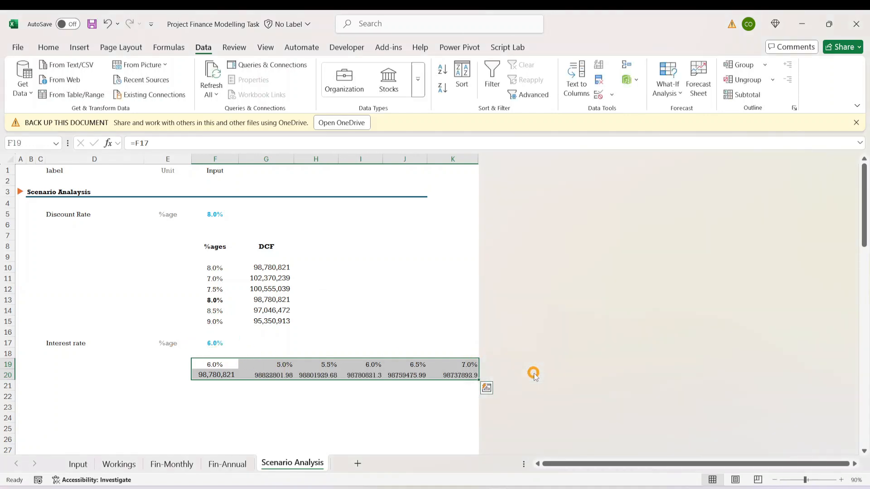
- Format the data table results in G20:K20 with the comma style and no decimals
{"action": "left_click_drag", "start_coordinate": [418, 384], "coordinate": [453, 375]}
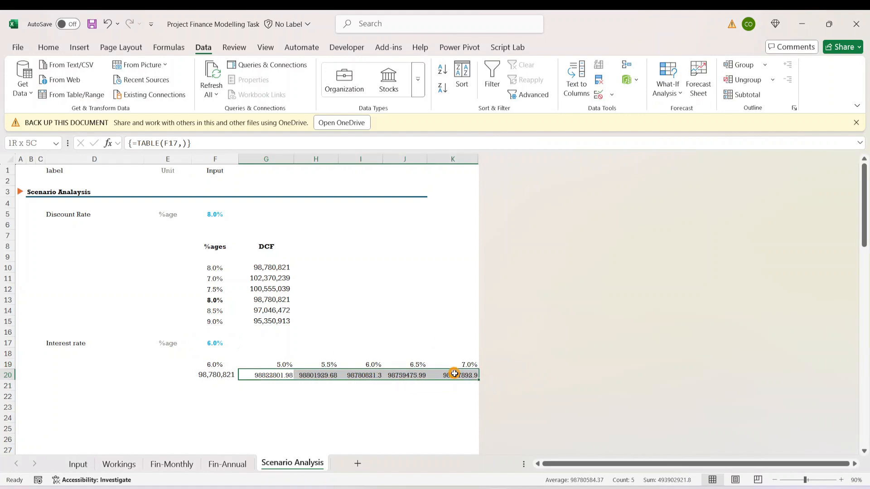
{"action": "left_click", "coordinate": [48, 47]}
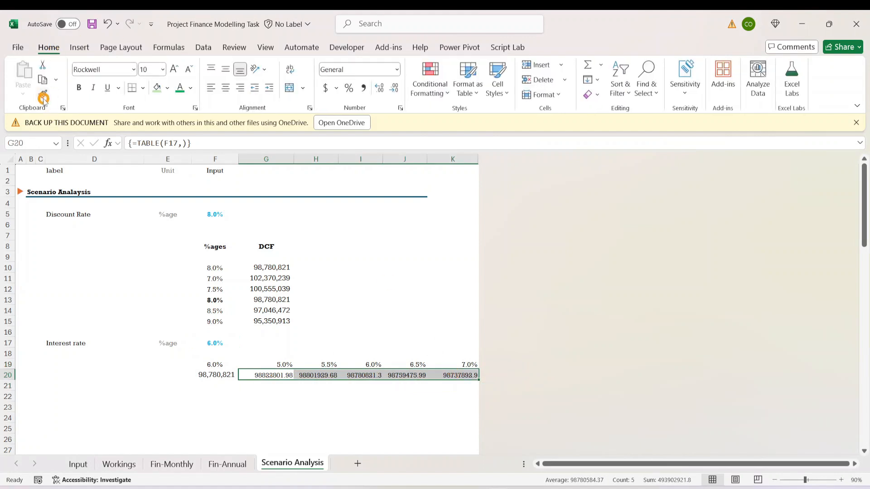
{"action": "left_click", "coordinate": [43, 94]}
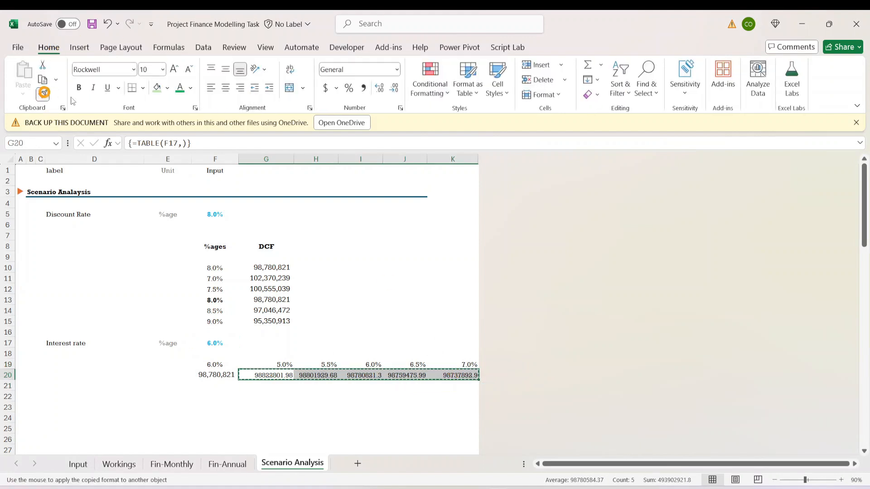
{"action": "left_click", "coordinate": [363, 88]}
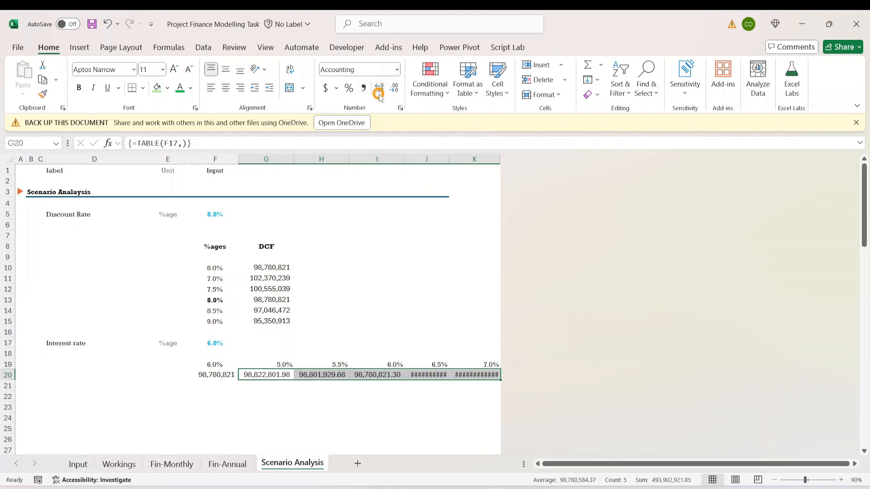
{"action": "left_click", "coordinate": [394, 87]}
{"action": "left_click", "coordinate": [393, 87]}
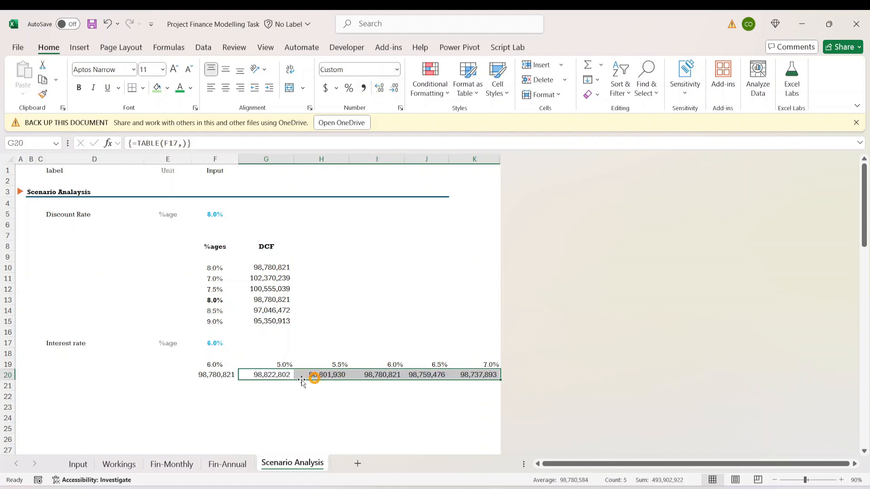
- Review the DCF values in G20:K20 and the base rate and DCF cells in F19:F20
{"action": "left_click", "coordinate": [270, 383]}
{"action": "left_click", "coordinate": [265, 373]}
{"action": "left_click", "coordinate": [323, 375]}
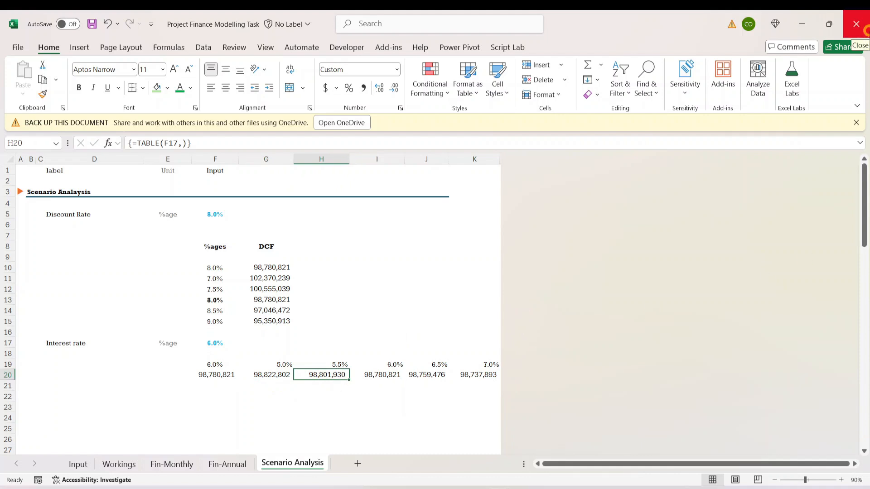
{"action": "key", "text": "Right"}
{"action": "key", "text": "Right"}
{"action": "key", "text": "Right"}
{"action": "key", "text": "Down"}
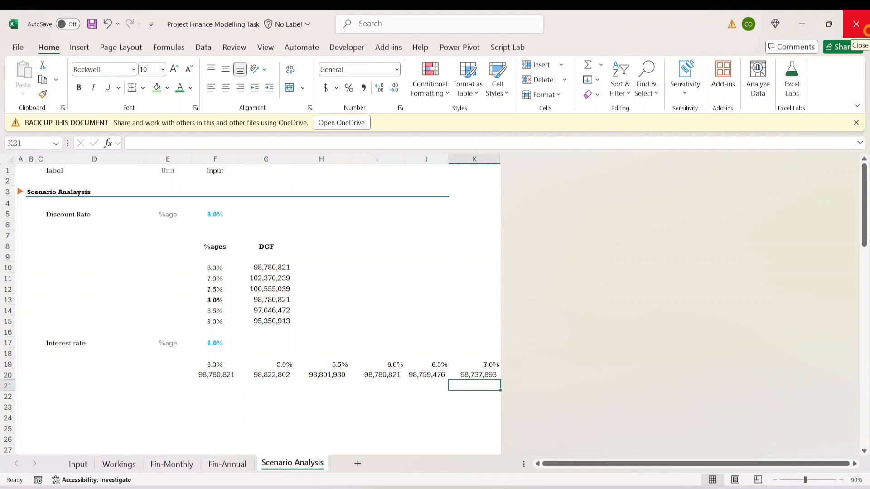
{"action": "key", "text": "Left"}
{"action": "key", "text": "Left"}
{"action": "key", "text": "Left"}
{"action": "key", "text": "Left"}
{"action": "key", "text": "Up"}
{"action": "key", "text": "Up"}
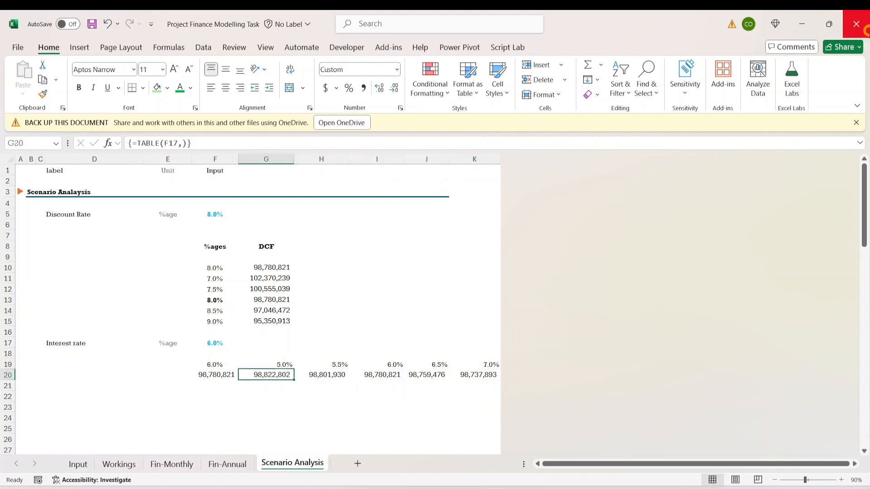
{"action": "key", "text": "Left"}
{"action": "key", "text": "Left"}
{"action": "key", "text": "Right"}
{"action": "key", "text": "shift+Down"}
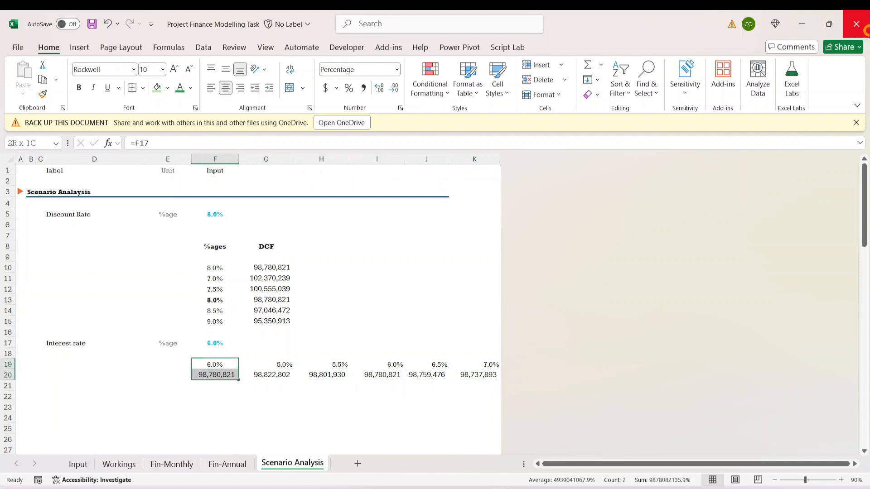
- Make the base-case interest rate and its DCF value in I19:I20 bold
{"action": "key", "text": "Right"}
{"action": "key", "text": "Right"}
{"action": "key", "text": "Right"}
{"action": "key", "text": "Right"}
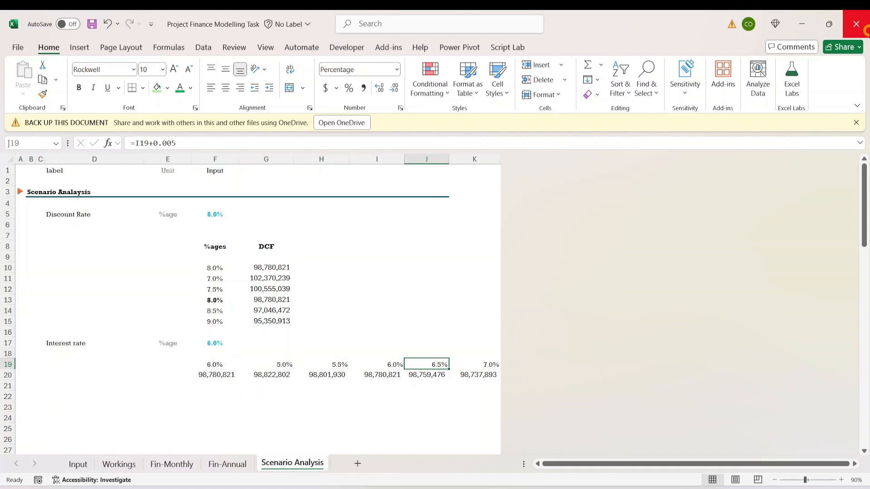
{"action": "key", "text": "Left"}
{"action": "key", "text": "shift+Down"}
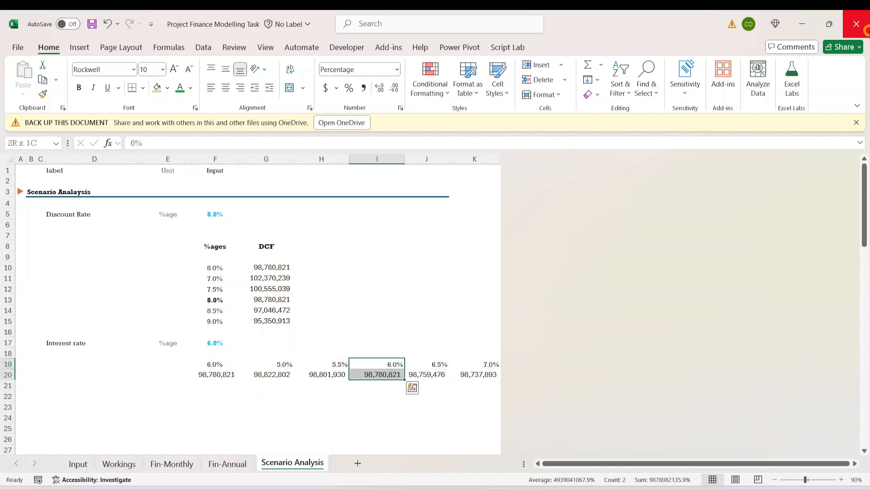
{"action": "key", "text": "ctrl+b"}
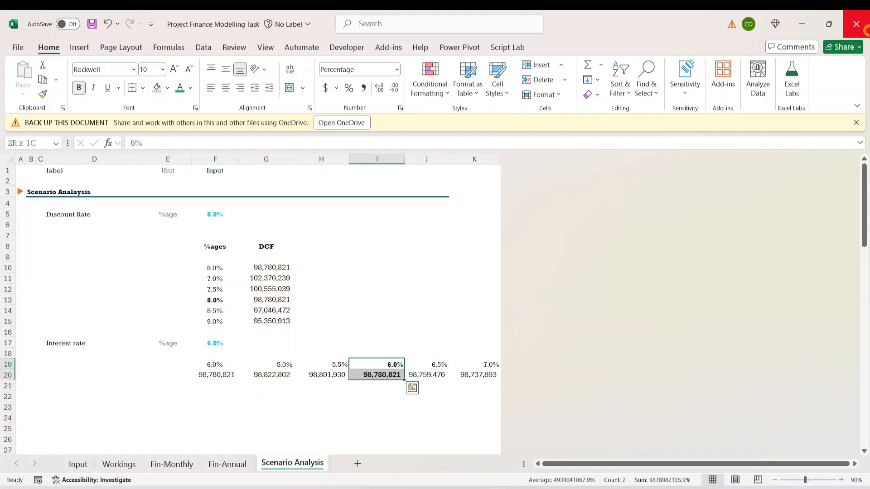
{"action": "key", "text": "Down"}
{"action": "key", "text": "Down"}
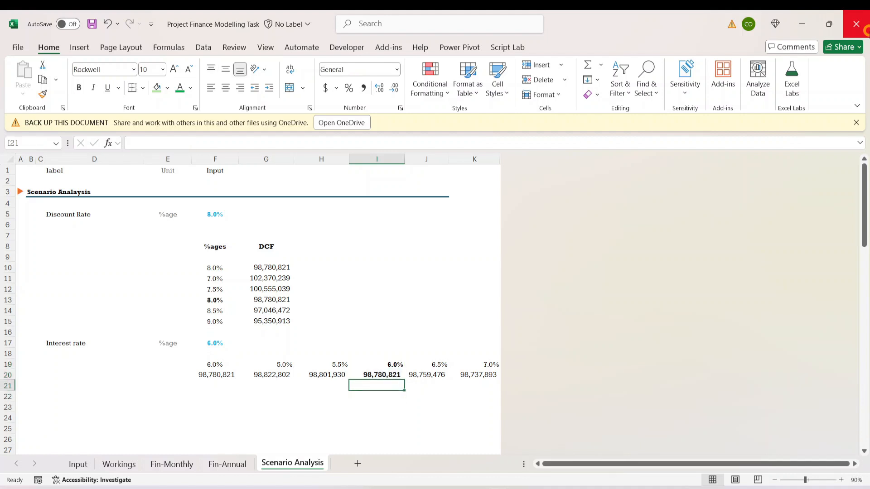
- Compare the interest rates in row 19 with their DCF values in row 20, from column F to column K
{"action": "key", "text": "Up"}
{"action": "key", "text": "Left"}
{"action": "key", "text": "Left"}
{"action": "key", "text": "Left"}
{"action": "key", "text": "Left"}
{"action": "key", "text": "Right"}
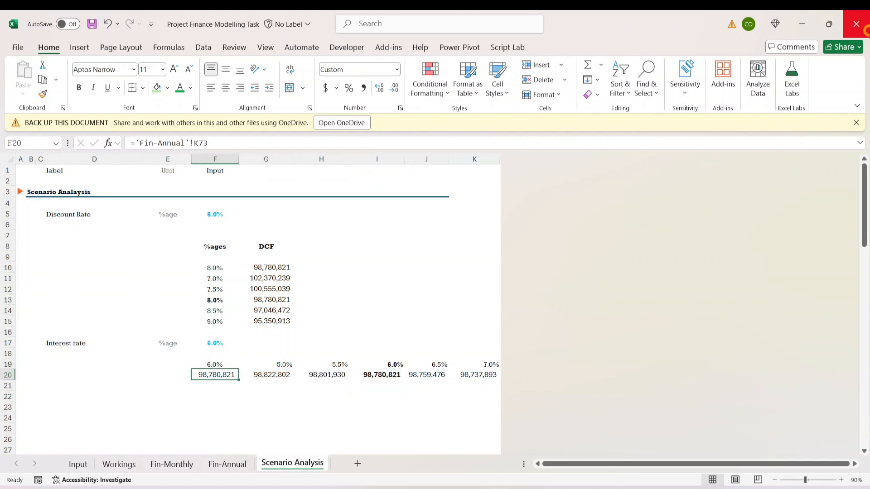
{"action": "key", "text": "Up"}
{"action": "key", "text": "shift+Down"}
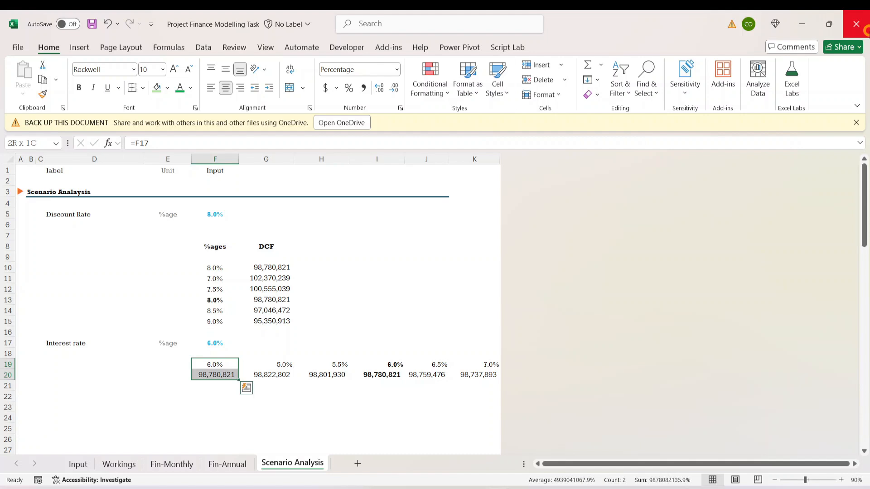
{"action": "key", "text": "Right"}
{"action": "key", "text": "Right"}
{"action": "key", "text": "Right"}
{"action": "key", "text": "Left"}
{"action": "key", "text": "Left"}
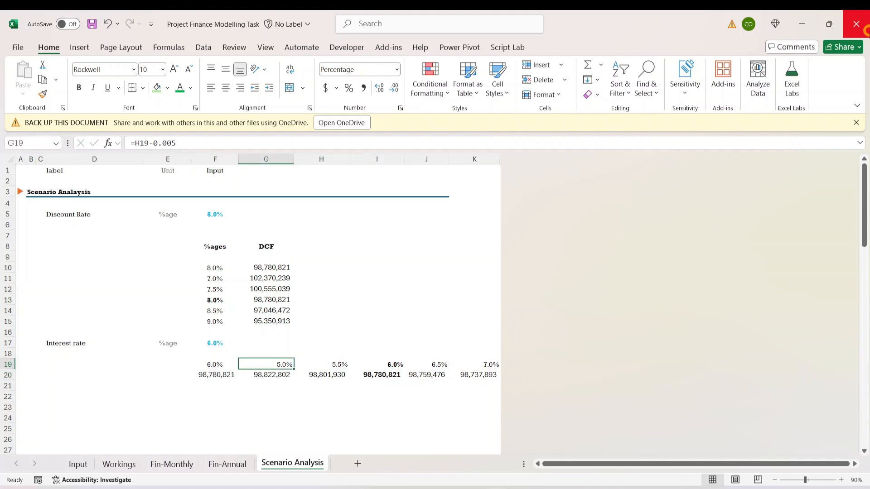
{"action": "key", "text": "Right"}
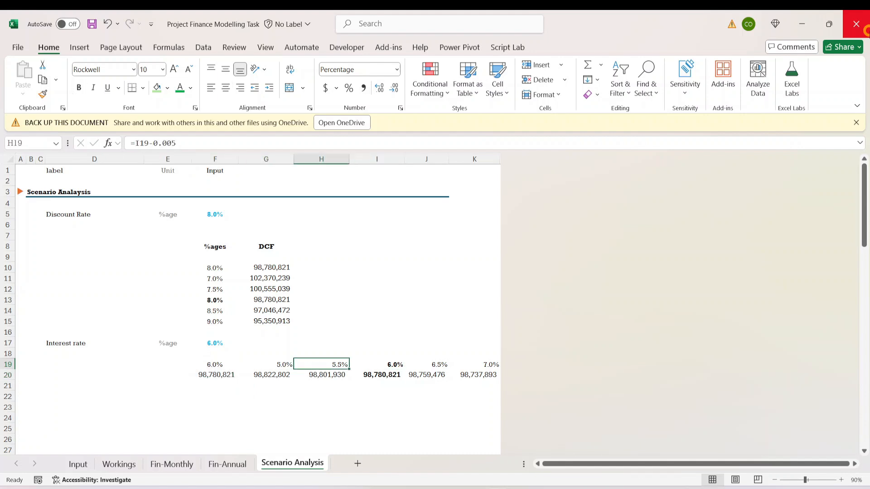
{"action": "key", "text": "Right"}
{"action": "key", "text": "Right"}
{"action": "key", "text": "Down"}
{"action": "key", "text": "Up"}
{"action": "key", "text": "Right"}
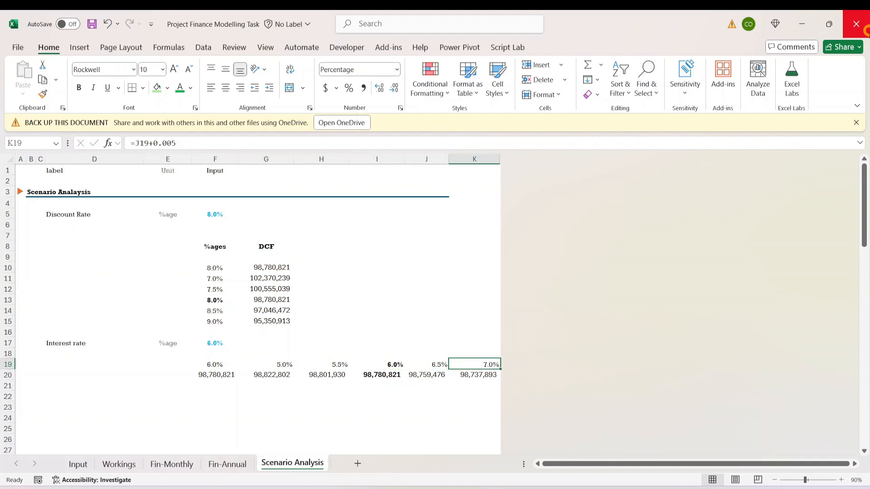
{"action": "key", "text": "shift+Down"}
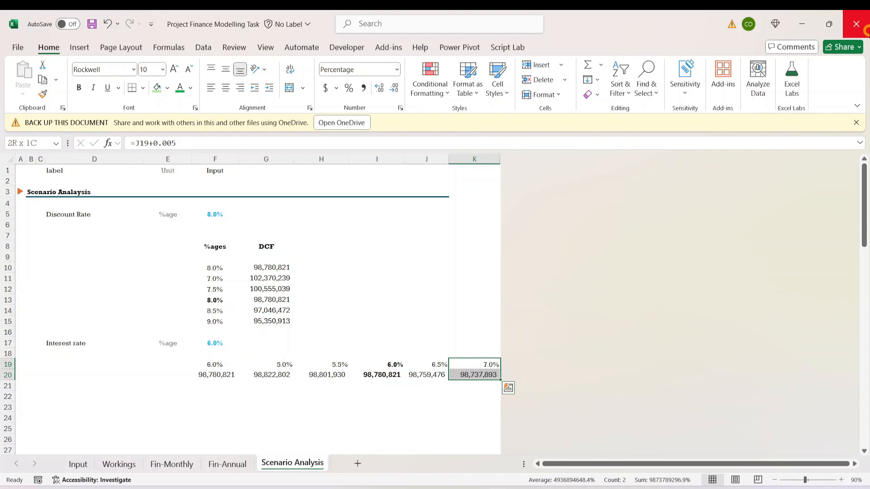
{"action": "key", "text": "Down"}
{"action": "key", "text": "Down"}
{"action": "key", "text": "Up"}
{"action": "key", "text": "Up"}
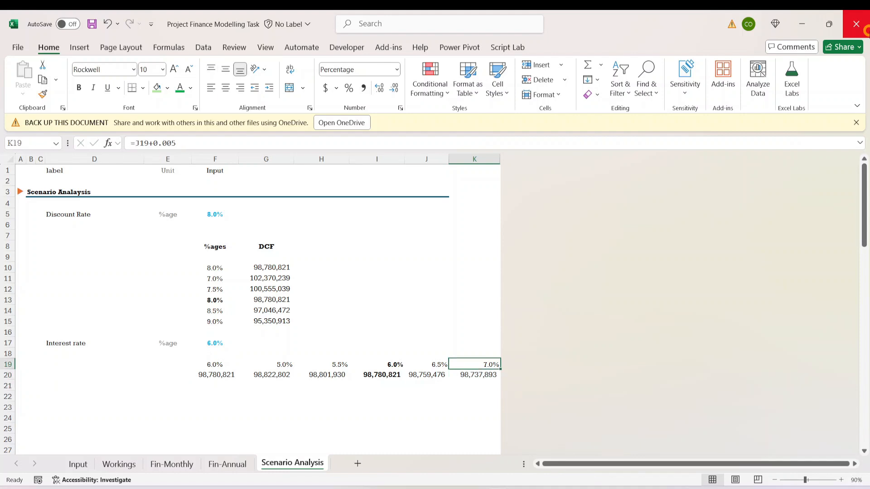
- Set the interest rate in F17 to 10%
{"action": "key", "text": "Left"}
{"action": "key", "text": "Left"}
{"action": "key", "text": "Left"}
{"action": "key", "text": "Left"}
{"action": "key", "text": "Left"}
{"action": "key", "text": "Left"}
{"action": "key", "text": "Left"}
{"action": "key", "text": "Right"}
{"action": "key", "text": "Right"}
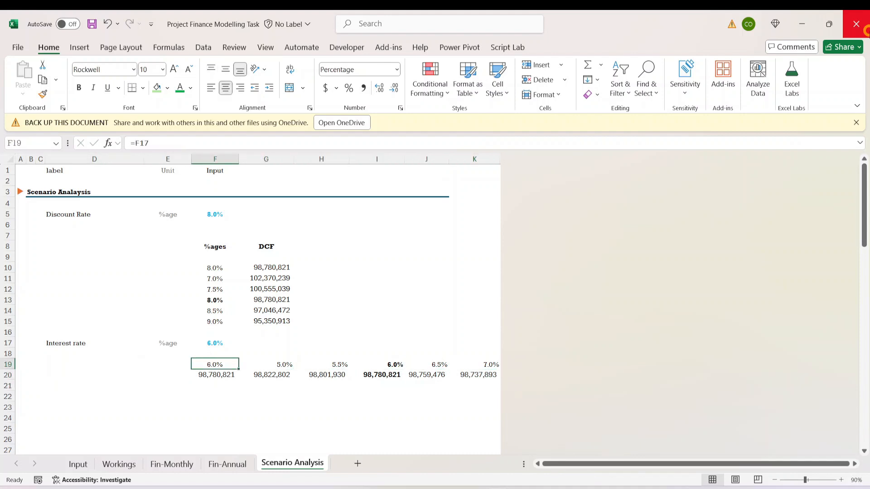
{"action": "key", "text": "Right"}
{"action": "key", "text": "Up"}
{"action": "key", "text": "Up"}
{"action": "key", "text": "Left"}
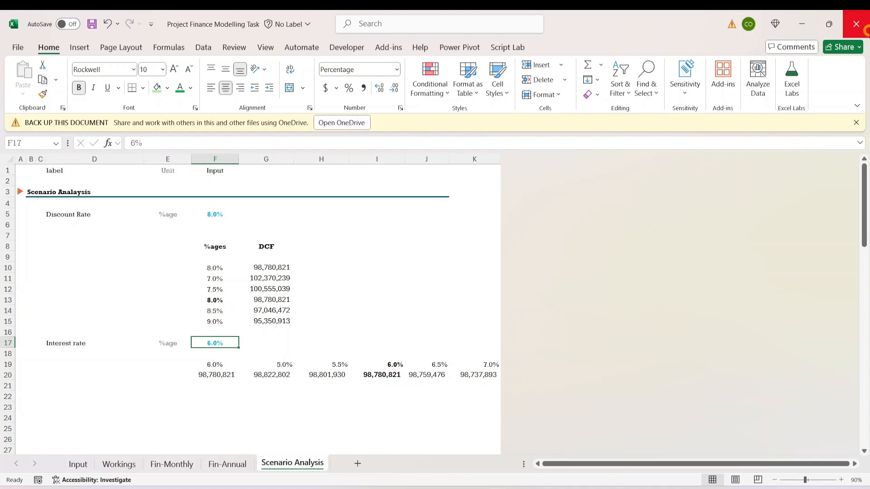
{"action": "type", "text": "10"}
{"action": "key", "text": "ctrl+Return"}
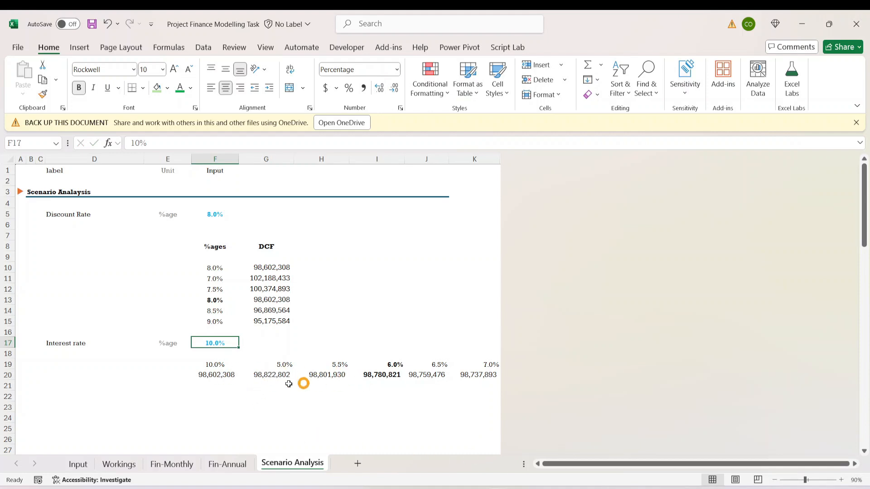
- Check the DCF cells in F20:K20 against the changed rate and undo the interest rate change
{"action": "left_click", "coordinate": [216, 376]}
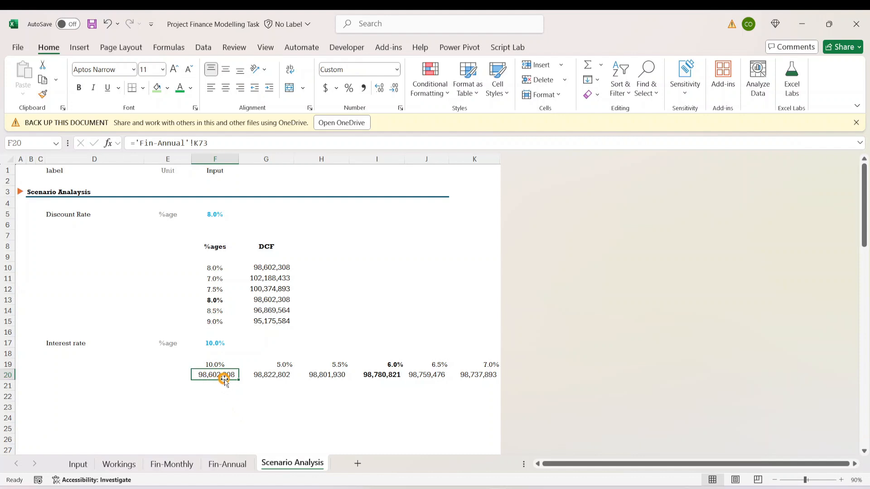
{"action": "left_click", "coordinate": [276, 376]}
{"action": "left_click", "coordinate": [317, 374]}
{"action": "left_click", "coordinate": [422, 376]}
{"action": "left_click", "coordinate": [481, 365]}
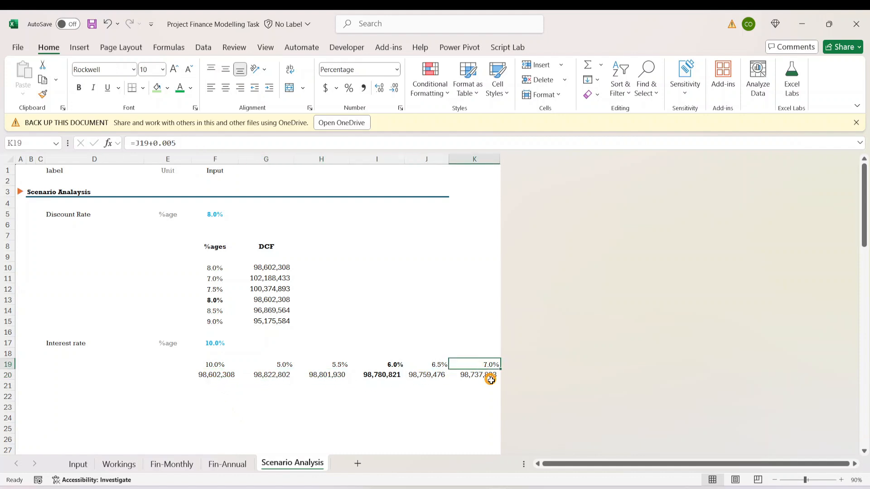
{"action": "left_click", "coordinate": [274, 376]}
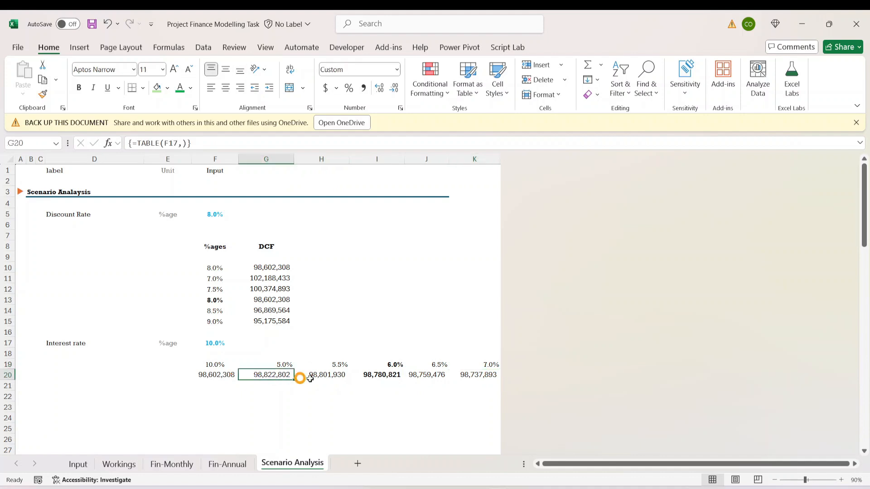
{"action": "left_click", "coordinate": [482, 372]}
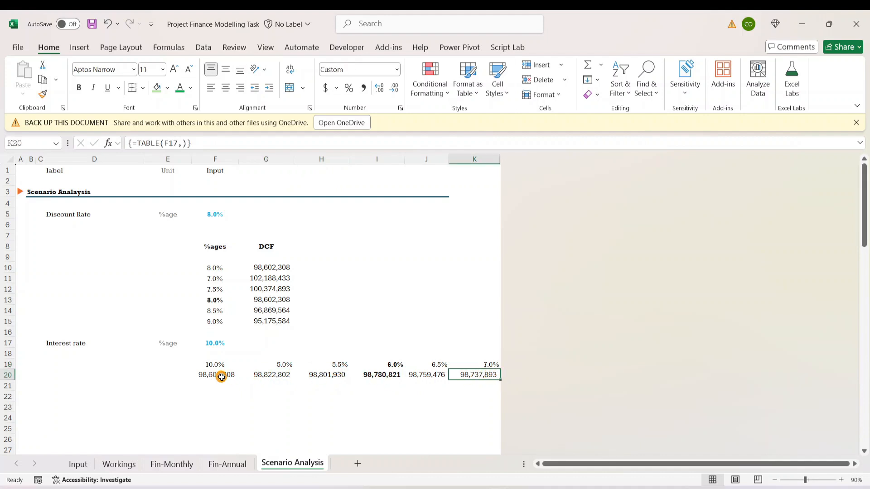
{"action": "key", "text": "ctrl+z"}
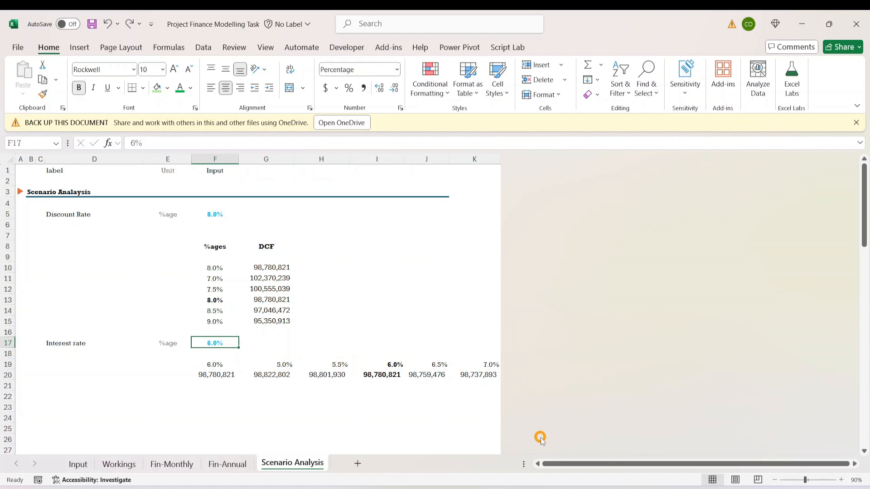
- Set the interest rate in F17 and the data table's middle rate in I19 both to 10%
{"action": "type", "text": "10"}
{"action": "key", "text": "Return"}
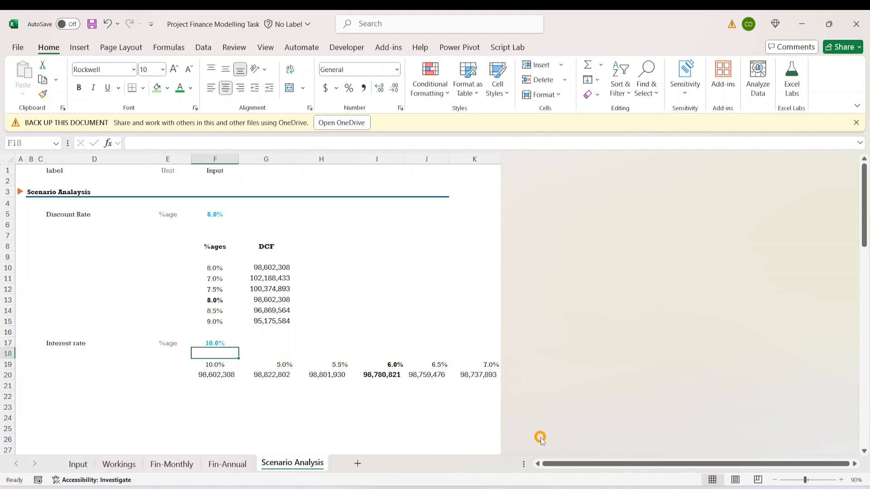
{"action": "key", "text": "Up"}
{"action": "key", "text": "Right"}
{"action": "key", "text": "Right"}
{"action": "key", "text": "Right"}
{"action": "key", "text": "Down"}
{"action": "key", "text": "Down"}
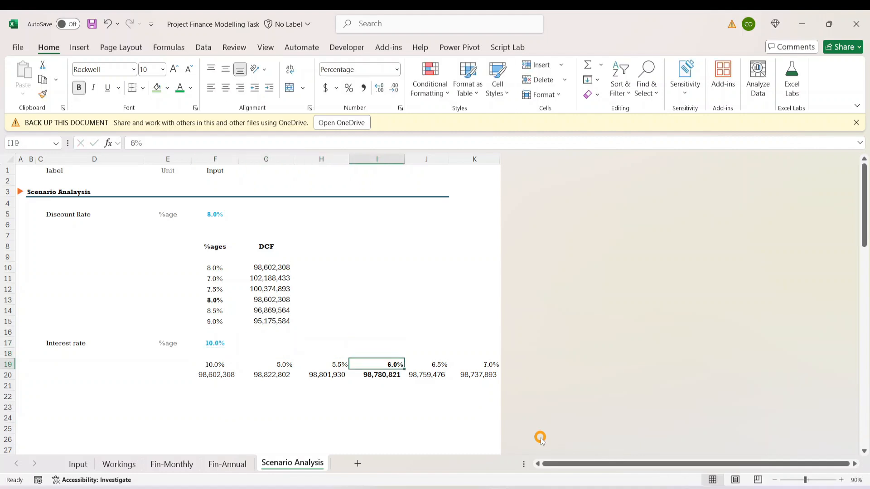
{"action": "type", "text": "1"}
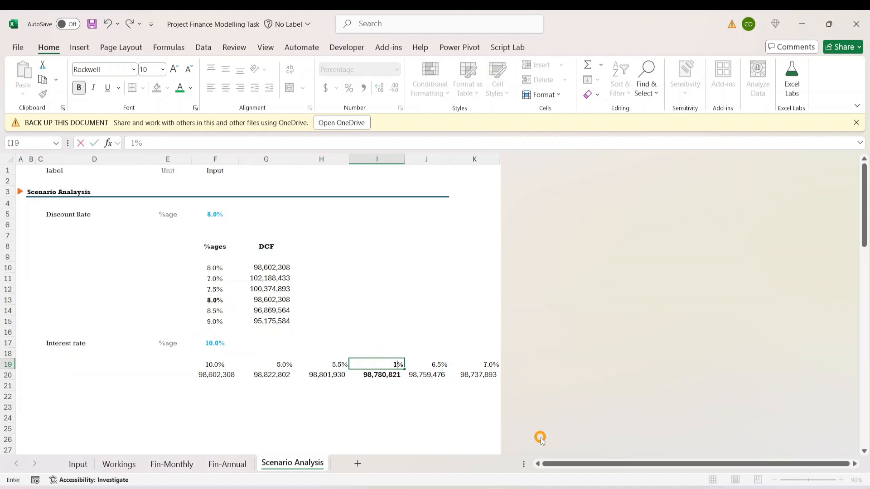
{"action": "type", "text": "0"}
{"action": "key", "text": "ctrl+Return"}
{"action": "key", "text": "Down"}
{"action": "key", "text": "Down"}
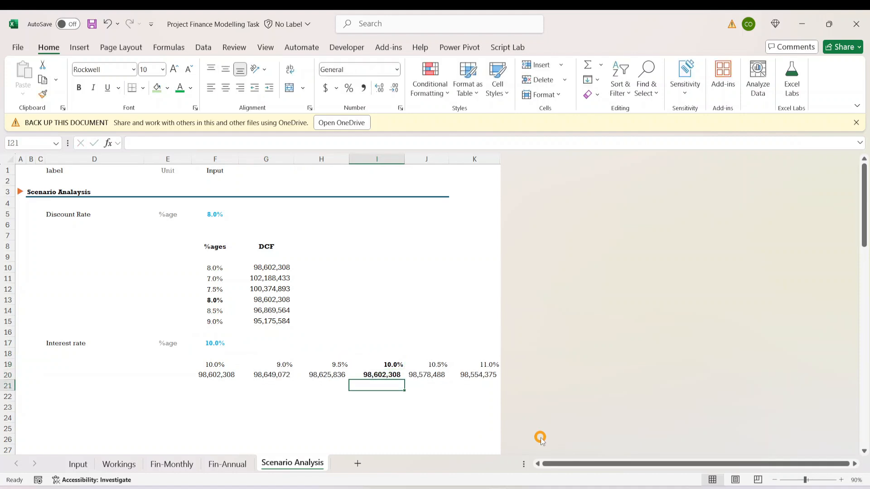
- Examine the lower-rate formulas in G19:H19 of the interest rate table
{"action": "key", "text": "Left"}
{"action": "key", "text": "Left"}
{"action": "key", "text": "Up"}
{"action": "key", "text": "Up"}
{"action": "key", "text": "Right"}
{"action": "key", "text": "Left"}
{"action": "key", "text": "shift+Right"}
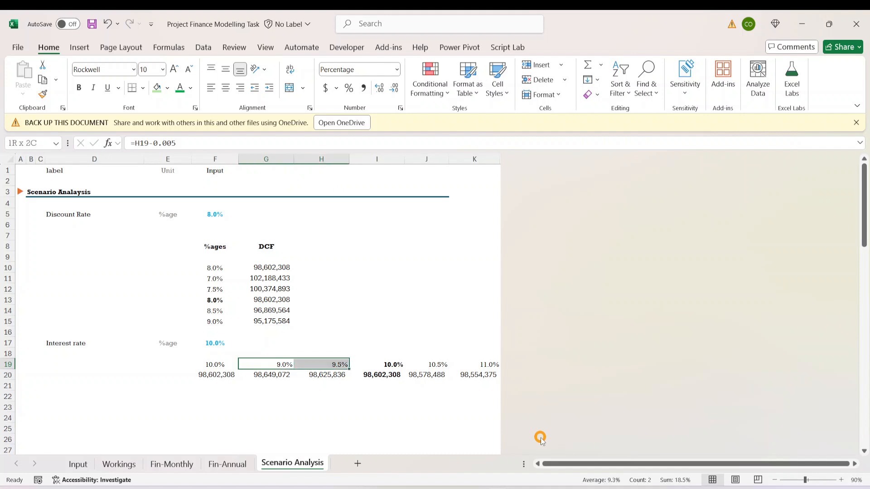
- Examine the higher-rate cells in row 19 and the DCF formulas across F20:K20 of the interest rate table
{"action": "key", "text": "Right"}
{"action": "key", "text": "Right"}
{"action": "key", "text": "Right"}
{"action": "key", "text": "Right"}
{"action": "key", "text": "Left"}
{"action": "key", "text": "Down"}
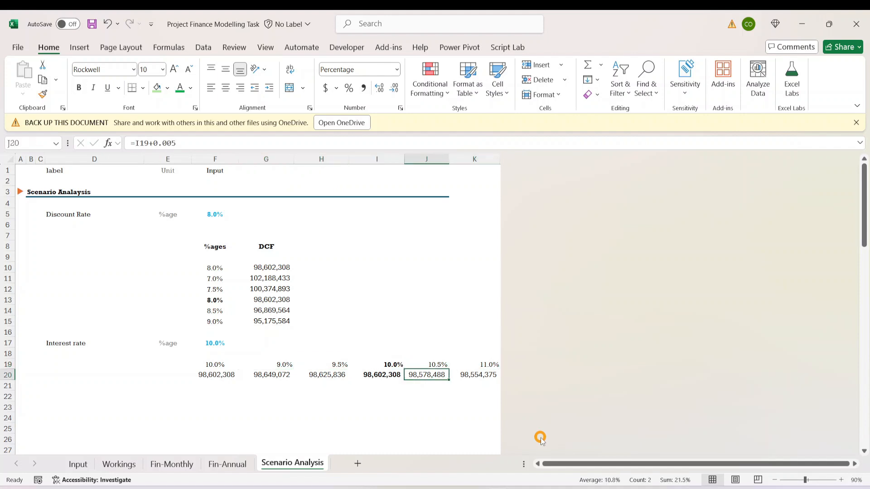
{"action": "key", "text": "Down"}
{"action": "key", "text": "Down"}
{"action": "key", "text": "Up"}
{"action": "key", "text": "Up"}
{"action": "key", "text": "Left"}
{"action": "key", "text": "Left"}
{"action": "key", "text": "Left"}
{"action": "key", "text": "Left"}
{"action": "key", "text": "Left"}
{"action": "key", "text": "Right"}
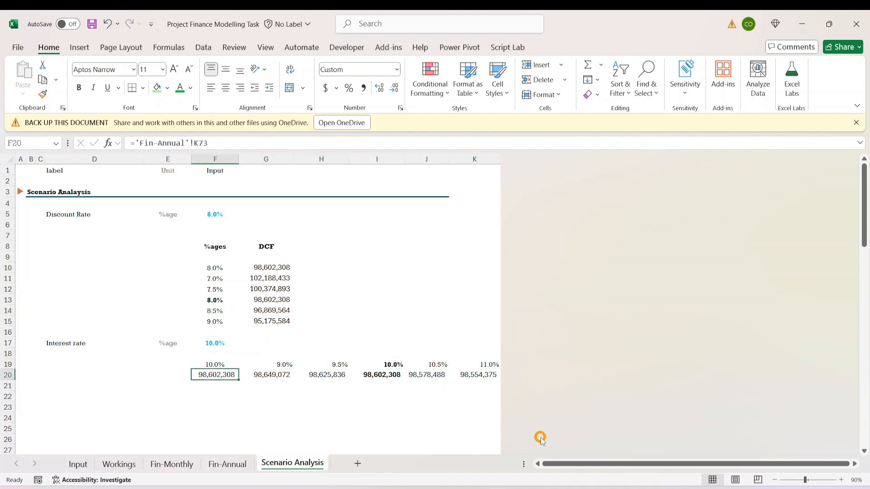
{"action": "key", "text": "Right"}
{"action": "key", "text": "Right"}
{"action": "key", "text": "Right"}
{"action": "key", "text": "Right"}
{"action": "key", "text": "Right"}
{"action": "key", "text": "Left"}
{"action": "key", "text": "Left"}
{"action": "key", "text": "Left"}
{"action": "key", "text": "Left"}
{"action": "key", "text": "Left"}
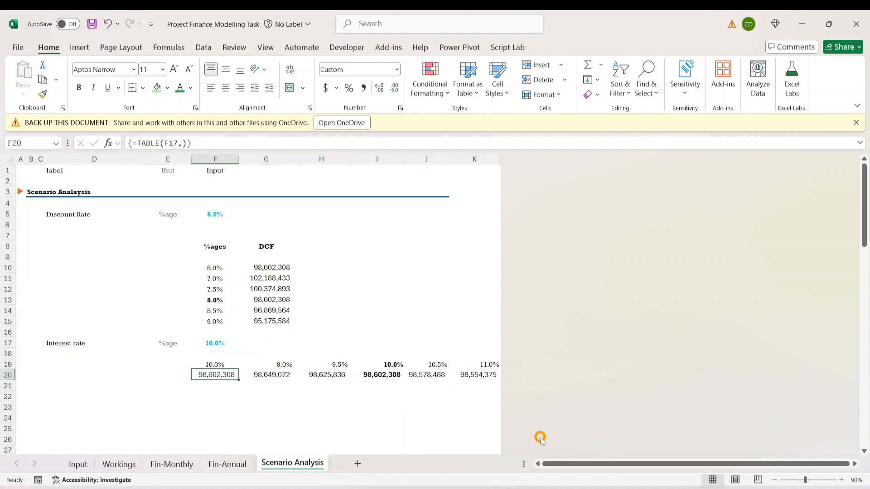
{"action": "key", "text": "Up"}
{"action": "key", "text": "Up"}
{"action": "key", "text": "Up"}
{"action": "key", "text": "Down"}
{"action": "key", "text": "Down"}
{"action": "key", "text": "Down"}
{"action": "key", "text": "Down"}
{"action": "key", "text": "Down"}
{"action": "key", "text": "Down"}
{"action": "key", "text": "Down"}
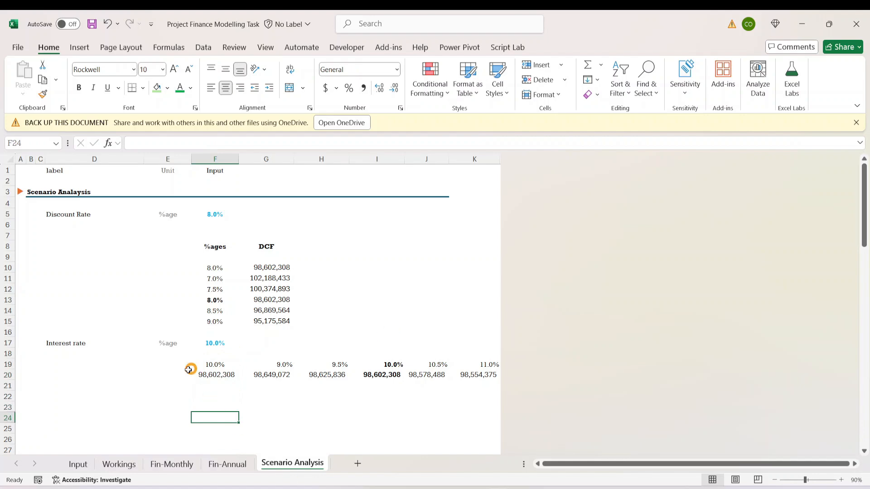
- Review the data table requirements under Scenario What If Analysis on the Input sheet, rows 93 to 95
{"action": "left_click", "coordinate": [78, 465]}
{"action": "left_click", "coordinate": [111, 365]}
{"action": "scroll", "coordinate": [41, 399], "scroll_direction": "down", "scroll_amount": 5}
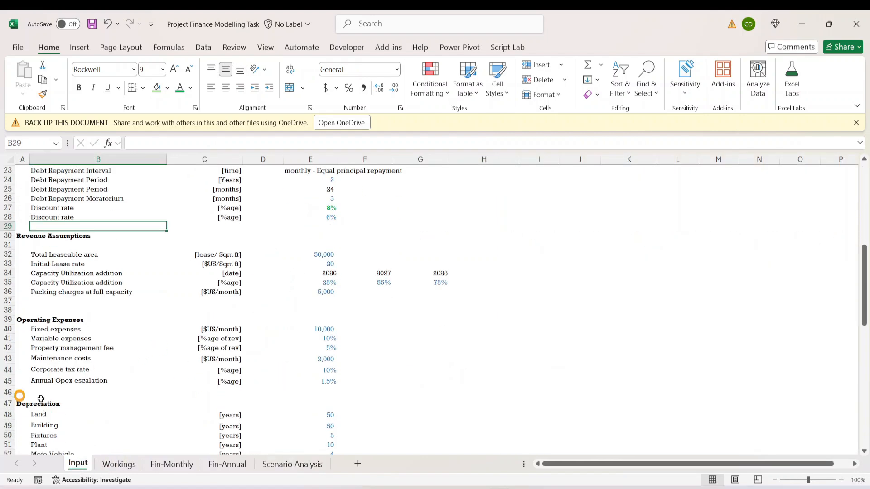
{"action": "scroll", "coordinate": [41, 399], "scroll_direction": "down", "scroll_amount": 17}
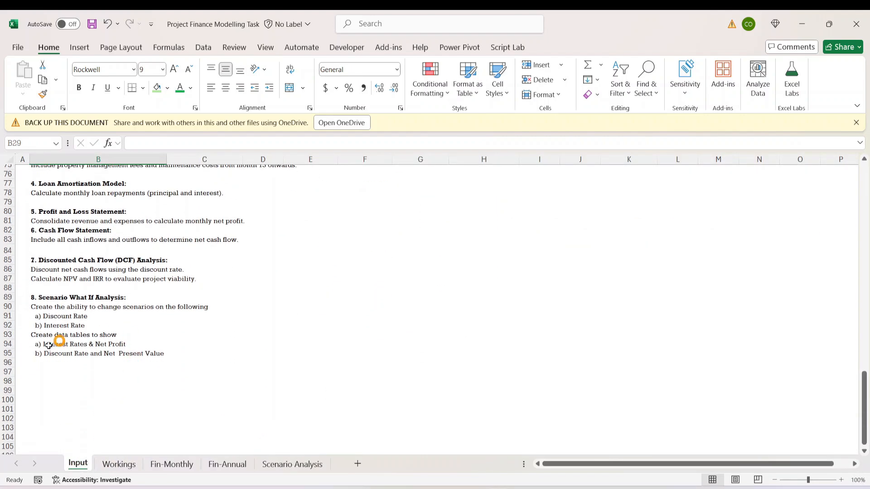
{"action": "left_click", "coordinate": [50, 344]}
{"action": "left_click", "coordinate": [208, 334]}
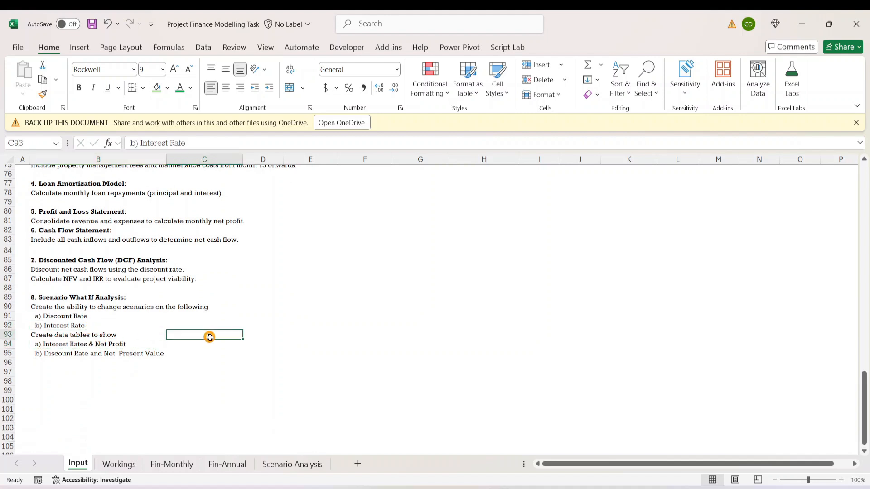
{"action": "left_click", "coordinate": [53, 348]}
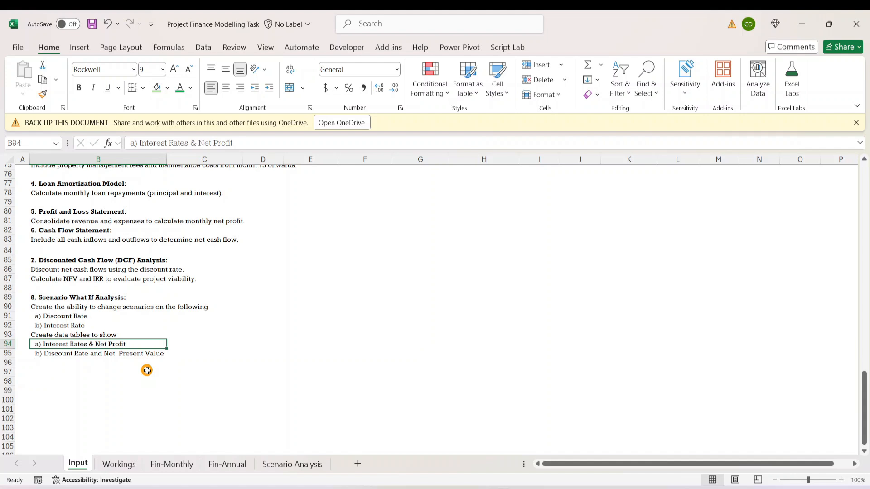
{"action": "left_click", "coordinate": [249, 333]}
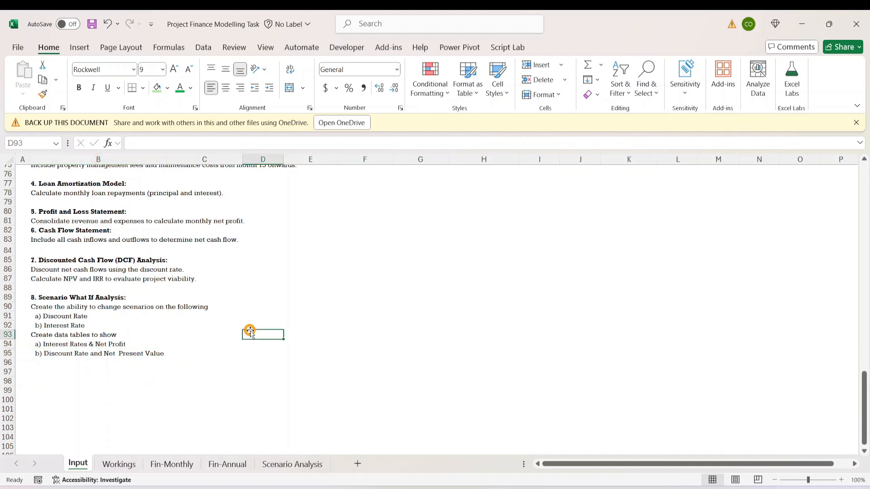
{"action": "left_click", "coordinate": [24, 399]}
{"action": "left_click", "coordinate": [75, 354]}
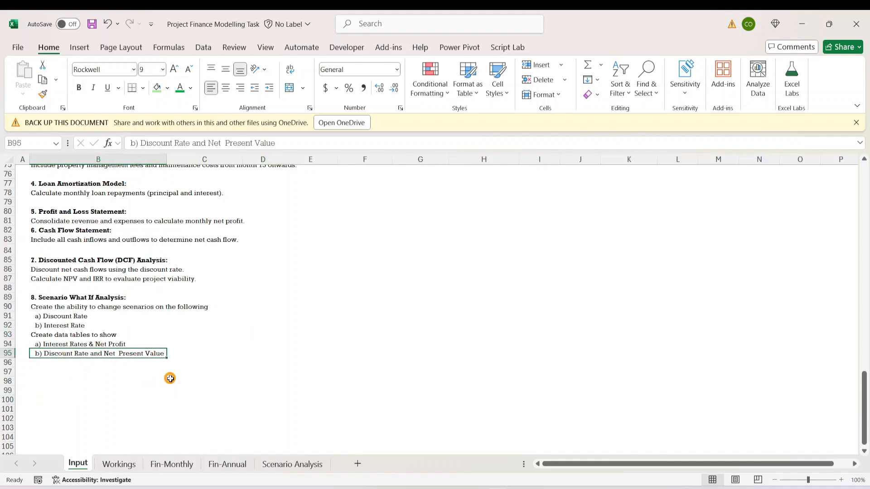
{"action": "left_click", "coordinate": [62, 344]}
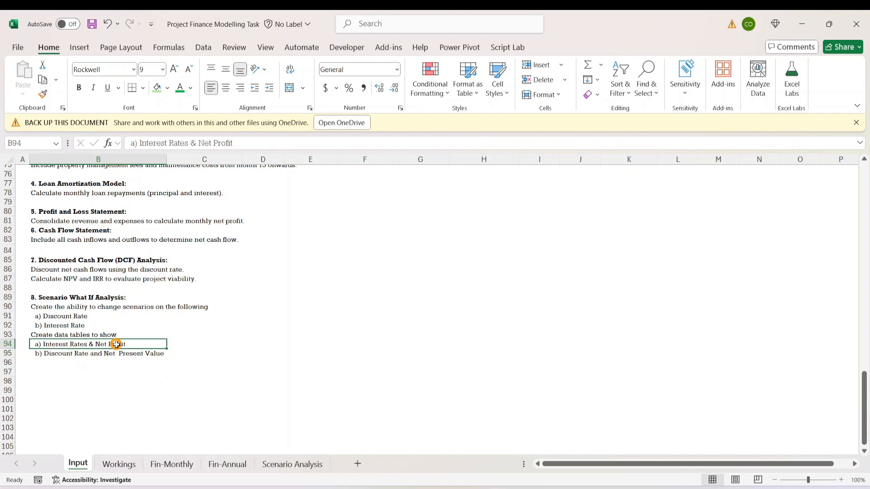
{"action": "left_click", "coordinate": [63, 363]}
{"action": "left_click", "coordinate": [61, 357]}
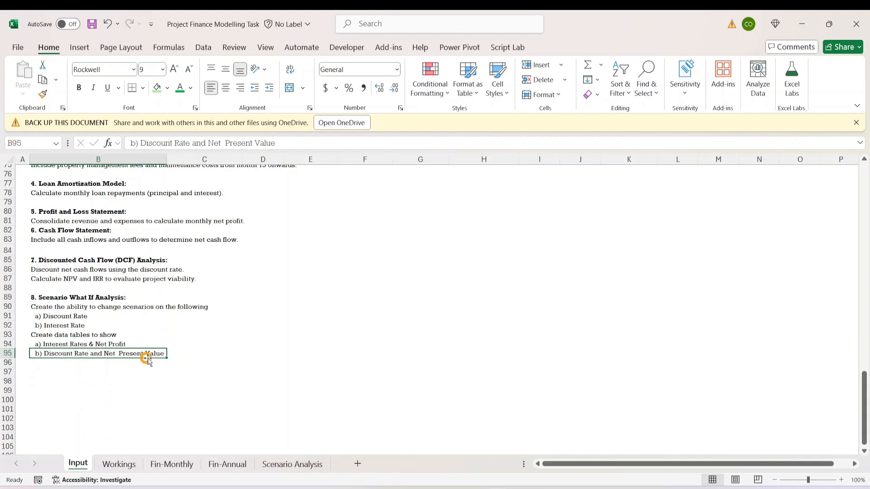
{"action": "left_click_drag", "start_coordinate": [273, 355], "coordinate": [313, 363]}
{"action": "left_click", "coordinate": [157, 381]}
{"action": "left_click", "coordinate": [293, 401]}
{"action": "left_click", "coordinate": [62, 388]}
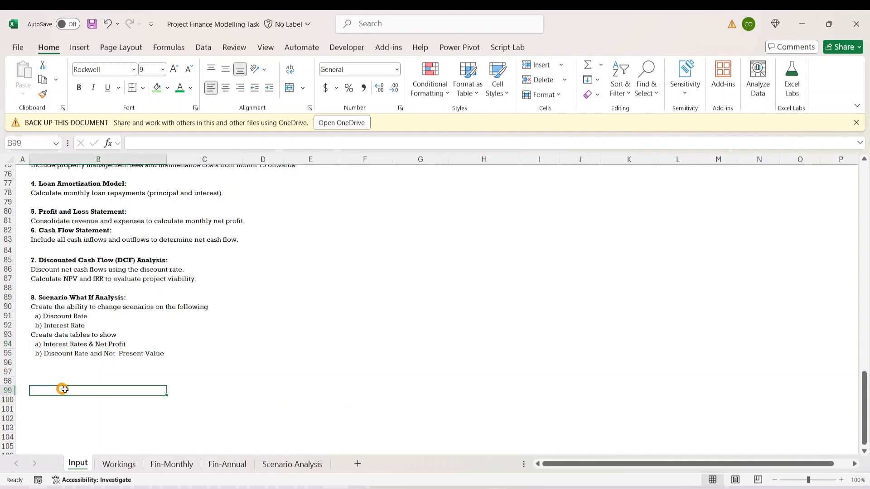
- Correct the label in D17 of the Scenario Analysis sheet to "Interest Rate"
{"action": "left_click", "coordinate": [280, 464]}
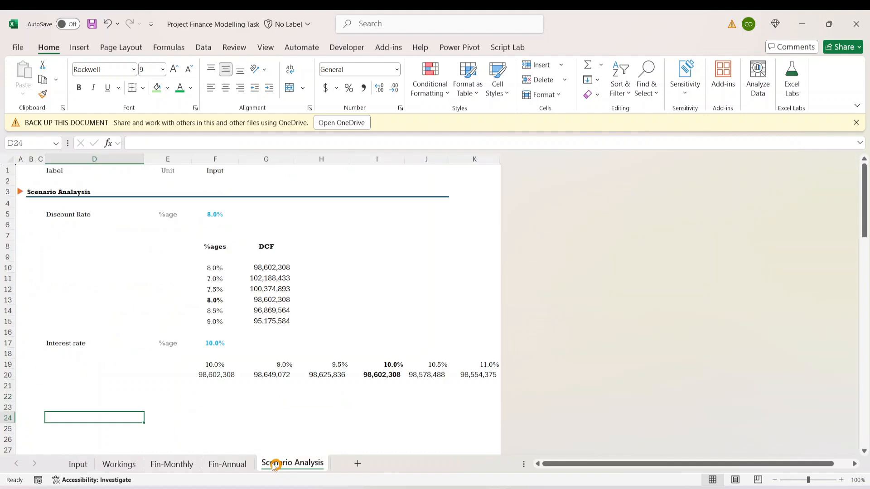
{"action": "left_click", "coordinate": [180, 350]}
{"action": "left_click", "coordinate": [70, 349]}
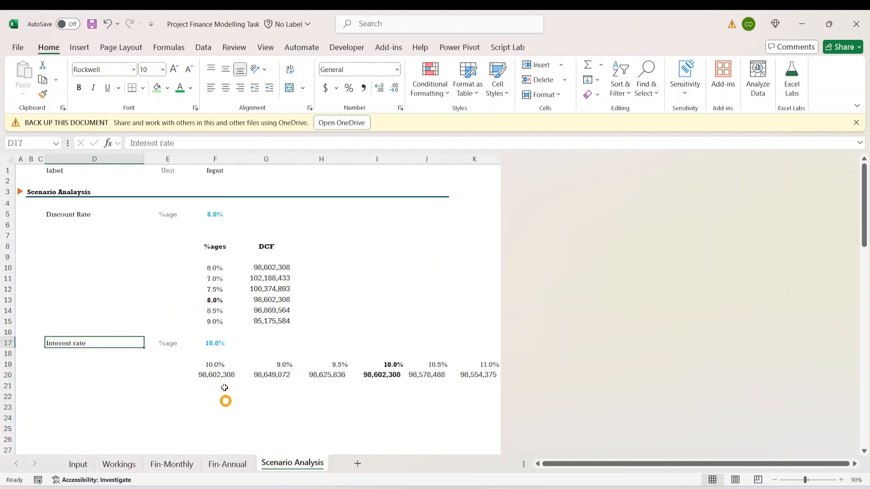
{"action": "left_click", "coordinate": [161, 142]}
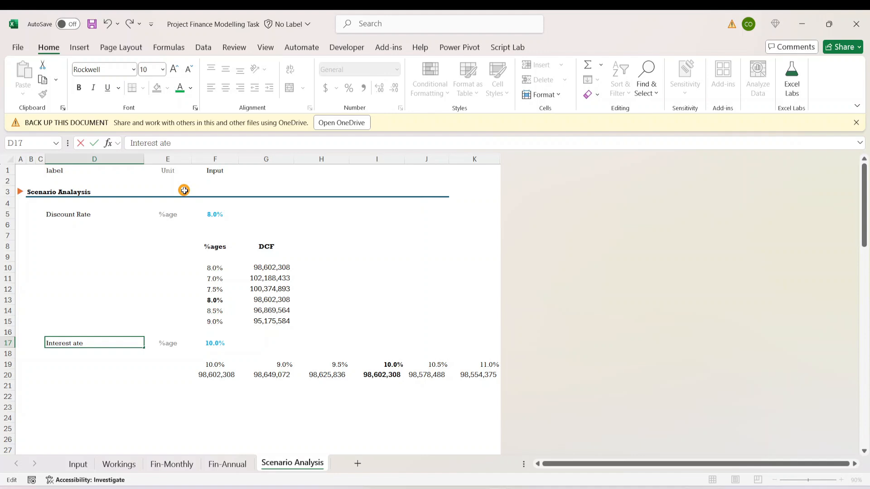
{"action": "key", "text": "Return"}
{"action": "left_click", "coordinate": [228, 335]}
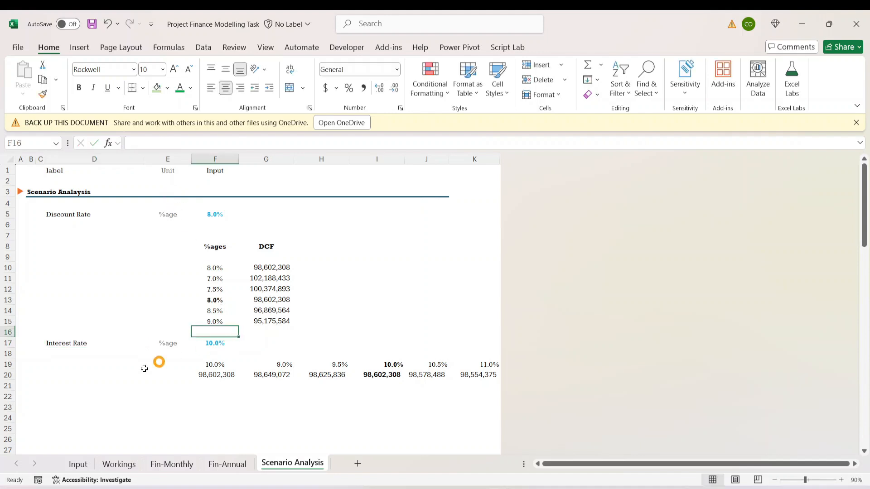
- Copy the interest rate block D17:K20 and paste it below, starting at D24
{"action": "left_click", "coordinate": [136, 378]}
{"action": "left_click_drag", "start_coordinate": [66, 344], "coordinate": [479, 374]}
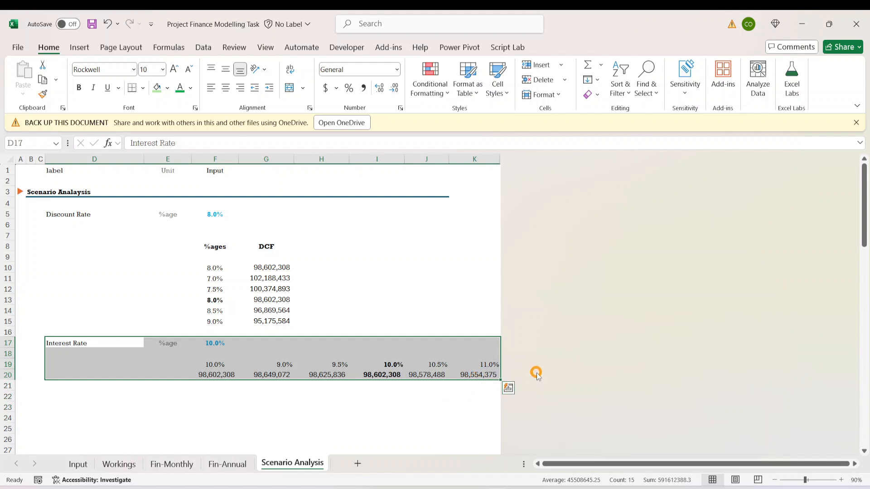
{"action": "key", "text": "ctrl+c"}
{"action": "key", "text": "Down"}
{"action": "key", "text": "Down"}
{"action": "key", "text": "Down"}
{"action": "key", "text": "Down"}
{"action": "key", "text": "Down"}
{"action": "key", "text": "Down"}
{"action": "key", "text": "Down"}
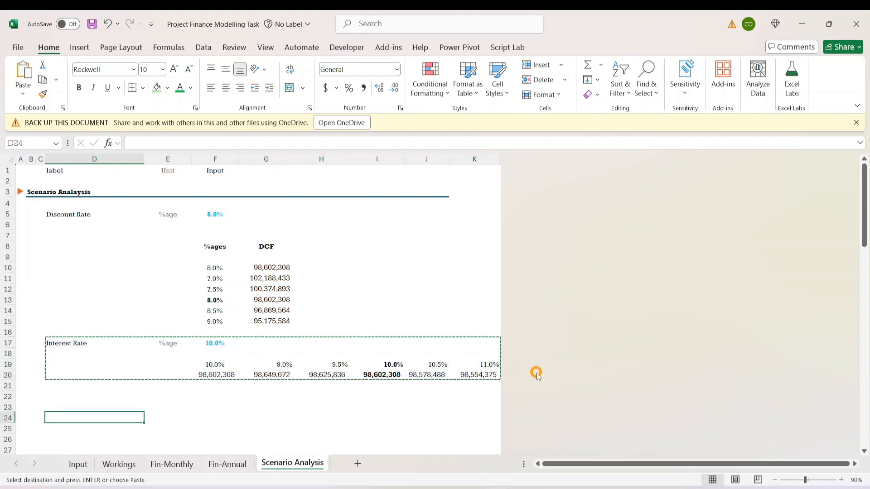
{"action": "key", "text": "ctrl+v"}
{"action": "key", "text": "Down"}
{"action": "key", "text": "Down"}
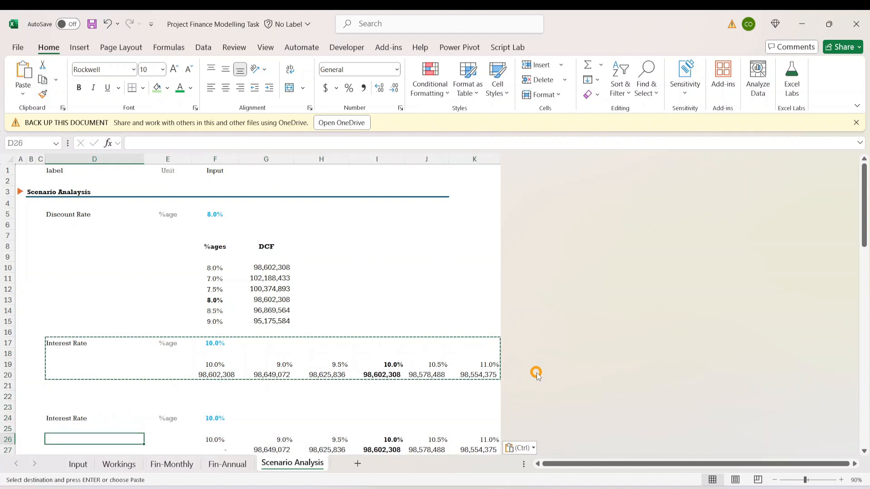
{"action": "key", "text": "Up"}
{"action": "key", "text": "Up"}
{"action": "key", "text": "Escape"}
{"action": "key", "text": "Up"}
{"action": "key", "text": "Down"}
{"action": "key", "text": "Down"}
{"action": "key", "text": "Down"}
{"action": "key", "text": "Down"}
{"action": "key", "text": "Down"}
{"action": "key", "text": "Down"}
{"action": "key", "text": "Down"}
{"action": "key", "text": "Down"}
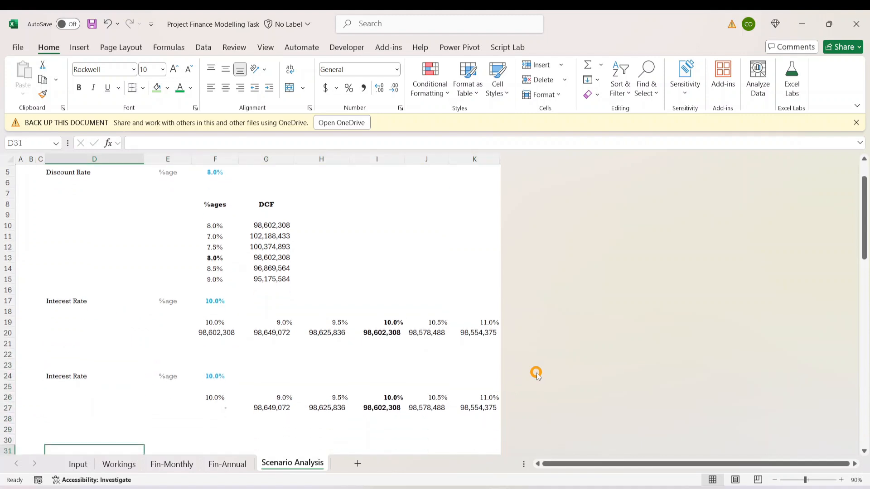
- Try an interest rate of 8% in F17 and check its effect on the discount rate and interest rate tables
{"action": "key", "text": "Up"}
{"action": "key", "text": "Up"}
{"action": "key", "text": "Up"}
{"action": "key", "text": "Up"}
{"action": "key", "text": "Up"}
{"action": "key", "text": "Right"}
{"action": "key", "text": "Right"}
{"action": "key", "text": "Up"}
{"action": "key", "text": "Up"}
{"action": "key", "text": "Up"}
{"action": "key", "text": "Up"}
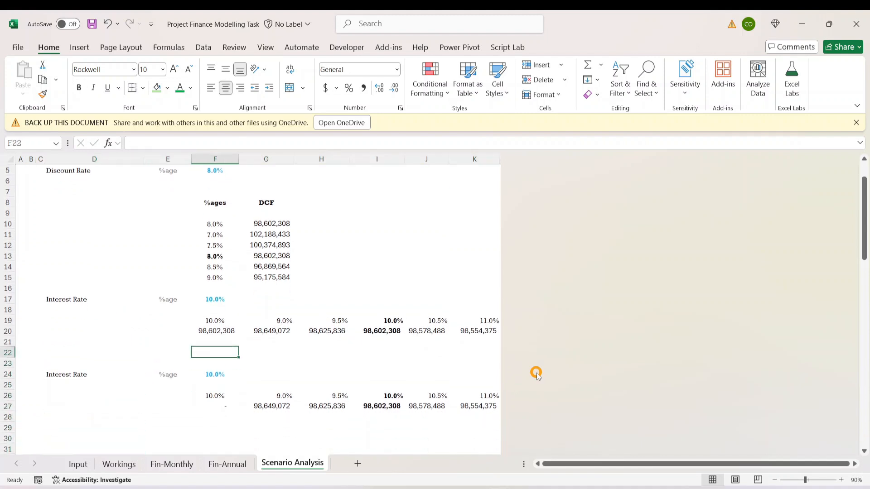
{"action": "key", "text": "Up"}
{"action": "key", "text": "Up"}
{"action": "key", "text": "Up"}
{"action": "key", "text": "Up"}
{"action": "key", "text": "Up"}
{"action": "type", "text": "8"}
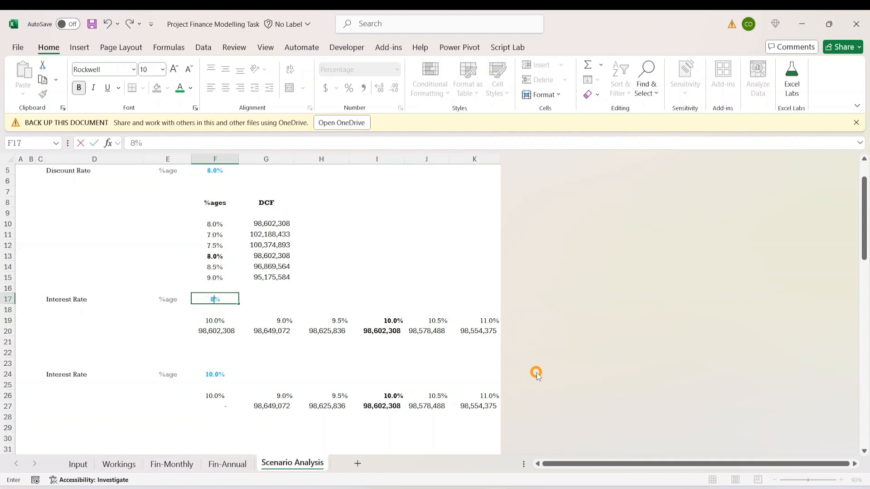
{"action": "key", "text": "ctrl+Return"}
{"action": "key", "text": "Down"}
{"action": "key", "text": "Down"}
{"action": "key", "text": "Up"}
{"action": "key", "text": "Up"}
{"action": "key", "text": "Up"}
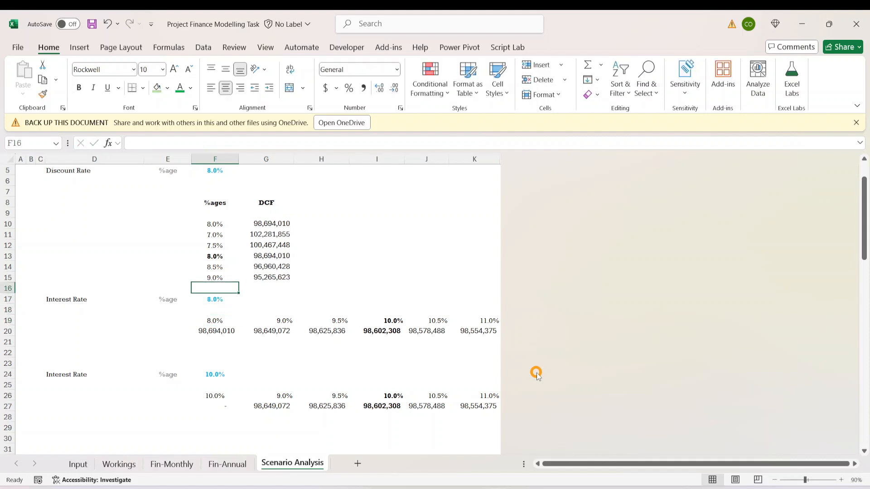
{"action": "key", "text": "Down"}
{"action": "key", "text": "Down"}
{"action": "key", "text": "Down"}
{"action": "key", "text": "Down"}
{"action": "key", "text": "Down"}
{"action": "key", "text": "Down"}
{"action": "key", "text": "Down"}
{"action": "key", "text": "Down"}
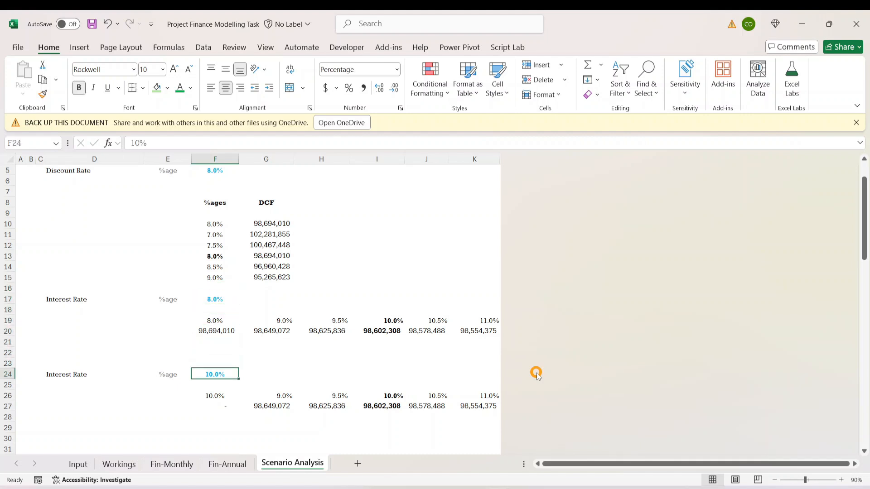
- Set the interest rate in F17 to 6%
{"action": "key", "text": "Up"}
{"action": "key", "text": "Up"}
{"action": "key", "text": "Up"}
{"action": "key", "text": "Up"}
{"action": "key", "text": "Up"}
{"action": "key", "text": "Up"}
{"action": "key", "text": "Up"}
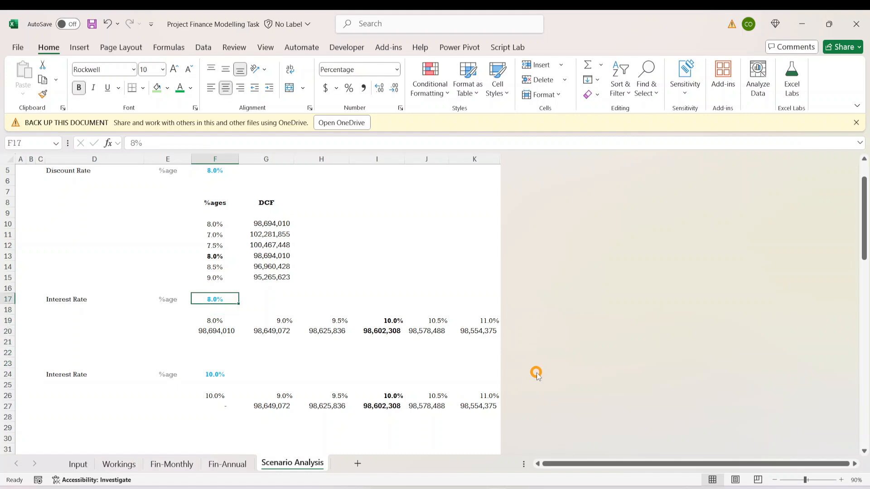
{"action": "type", "text": "6"}
{"action": "key", "text": "ctrl+Return"}
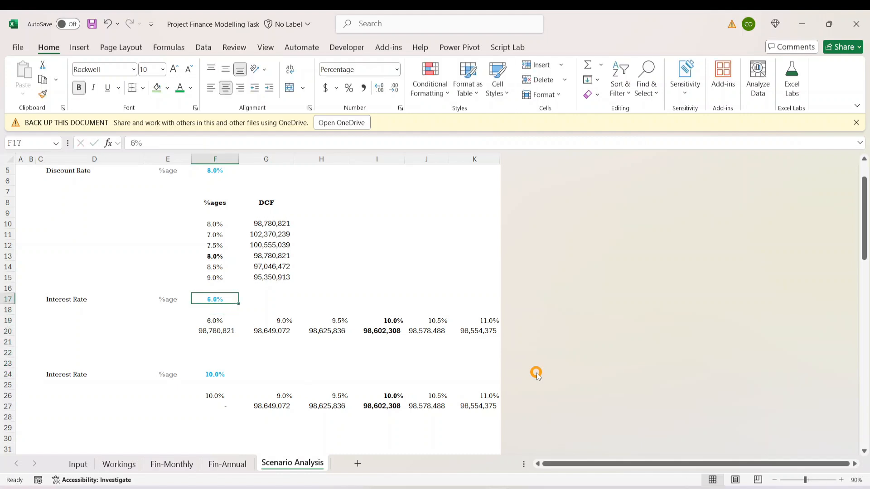
- Set the first interest rate table's middle rate in I19 to 6%
{"action": "key", "text": "Down"}
{"action": "key", "text": "Down"}
{"action": "key", "text": "Down"}
{"action": "key", "text": "Down"}
{"action": "key", "text": "Down"}
{"action": "key", "text": "Down"}
{"action": "key", "text": "Up"}
{"action": "key", "text": "Up"}
{"action": "key", "text": "Up"}
{"action": "key", "text": "Up"}
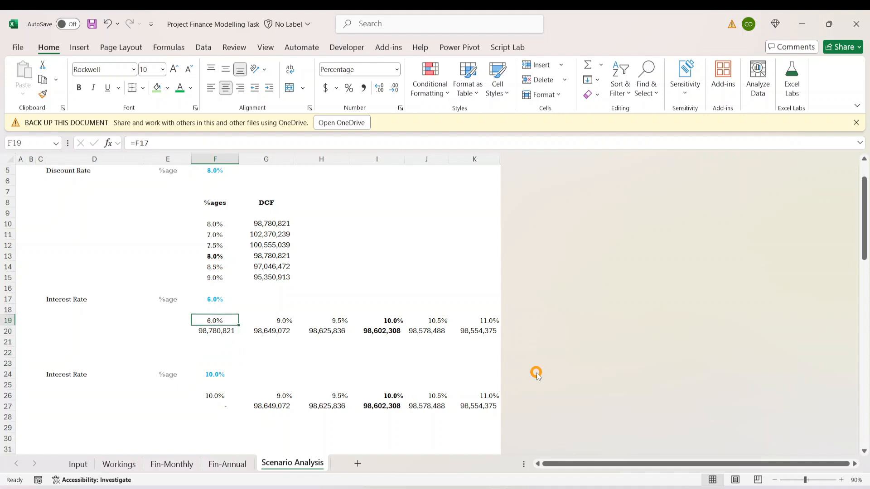
{"action": "key", "text": "Right"}
{"action": "key", "text": "Right"}
{"action": "key", "text": "Right"}
{"action": "type", "text": "6"}
{"action": "key", "text": "ctrl+Return"}
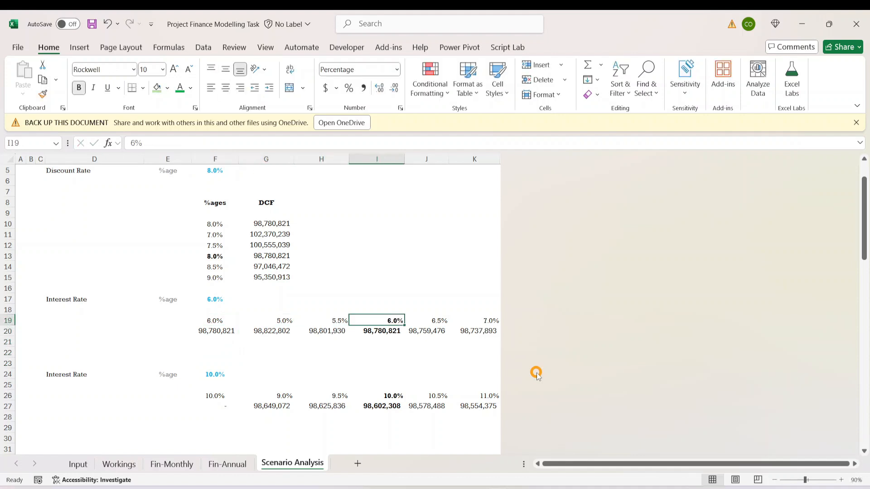
- Check the source formula in F27 of the copied block and set its interest rate in F24 to 6%
{"action": "key", "text": "Down"}
{"action": "key", "text": "Down"}
{"action": "key", "text": "Down"}
{"action": "key", "text": "Down"}
{"action": "key", "text": "Down"}
{"action": "key", "text": "Down"}
{"action": "key", "text": "Down"}
{"action": "key", "text": "Down"}
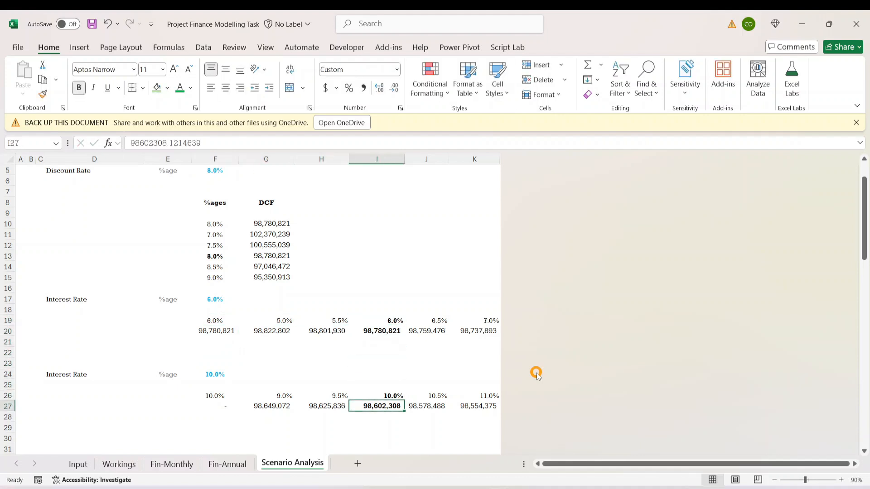
{"action": "key", "text": "Left"}
{"action": "key", "text": "Left"}
{"action": "key", "text": "Left"}
{"action": "key", "text": "Up"}
{"action": "key", "text": "Down"}
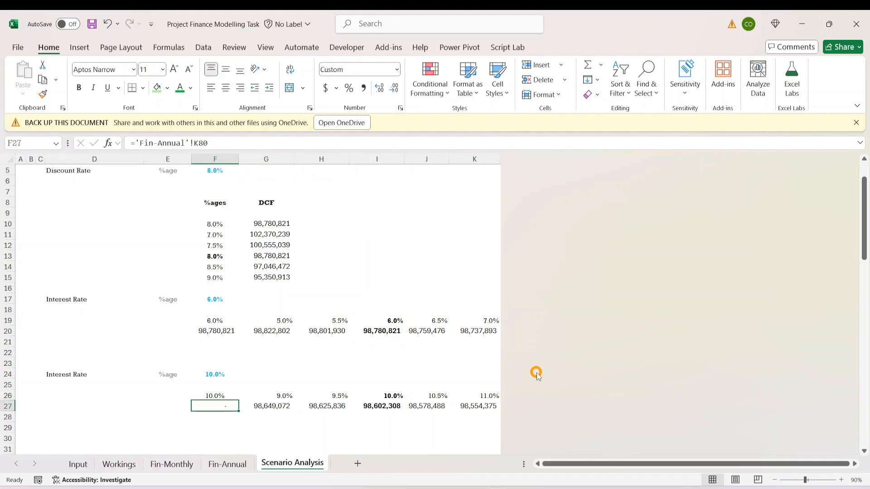
{"action": "key", "text": "Up"}
{"action": "key", "text": "Up"}
{"action": "key", "text": "Up"}
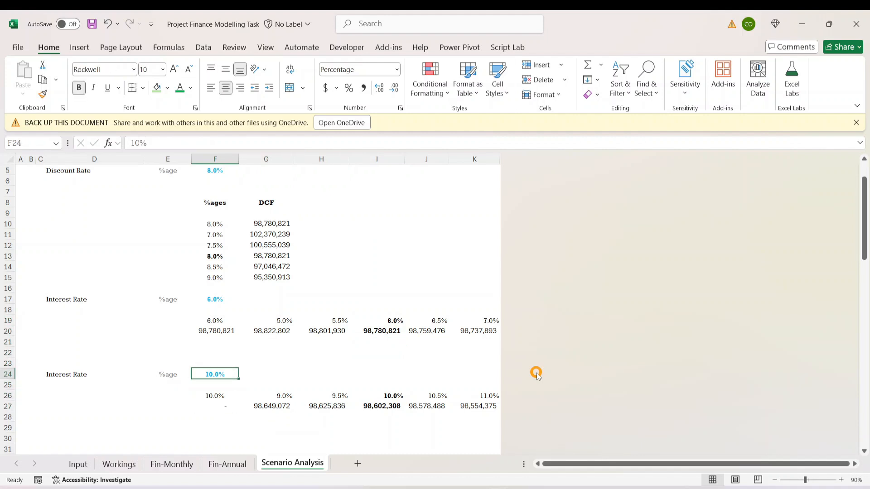
{"action": "type", "text": "6"}
{"action": "key", "text": "Return"}
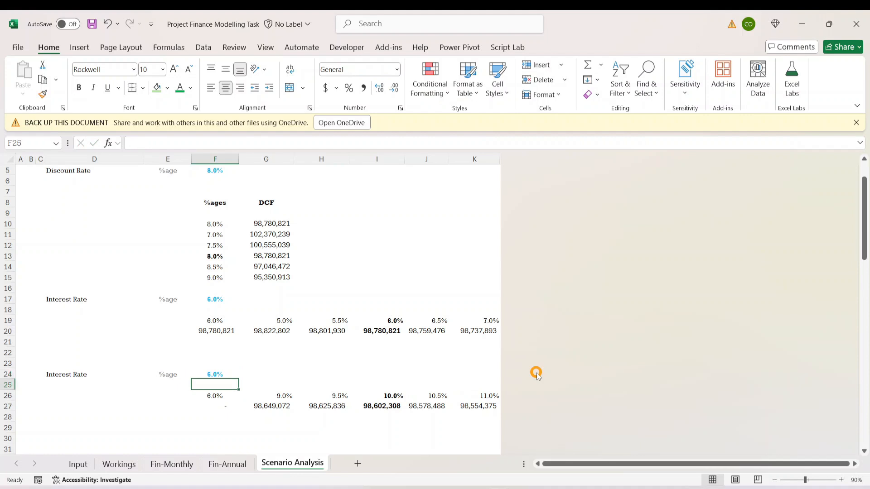
{"action": "key", "text": "Down"}
{"action": "key", "text": "Down"}
{"action": "key", "text": "Right"}
{"action": "key", "text": "Left"}
{"action": "key", "text": "Left"}
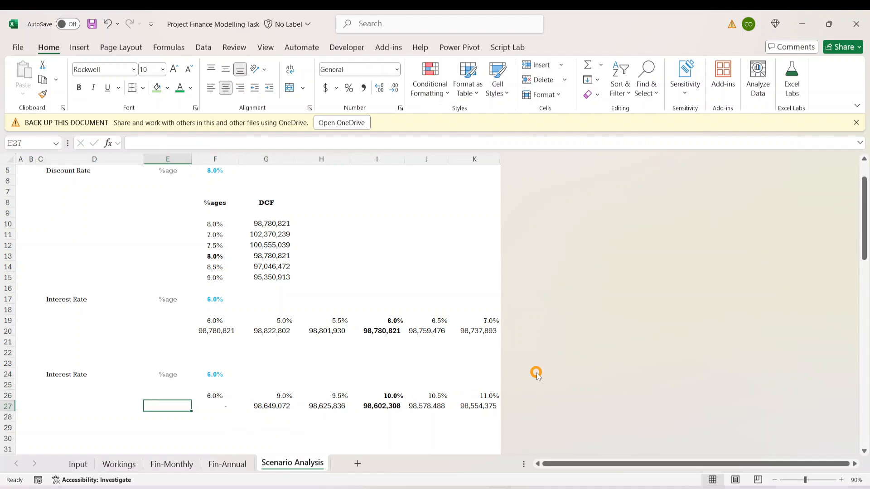
{"action": "key", "text": "Right"}
{"action": "key", "text": "Right"}
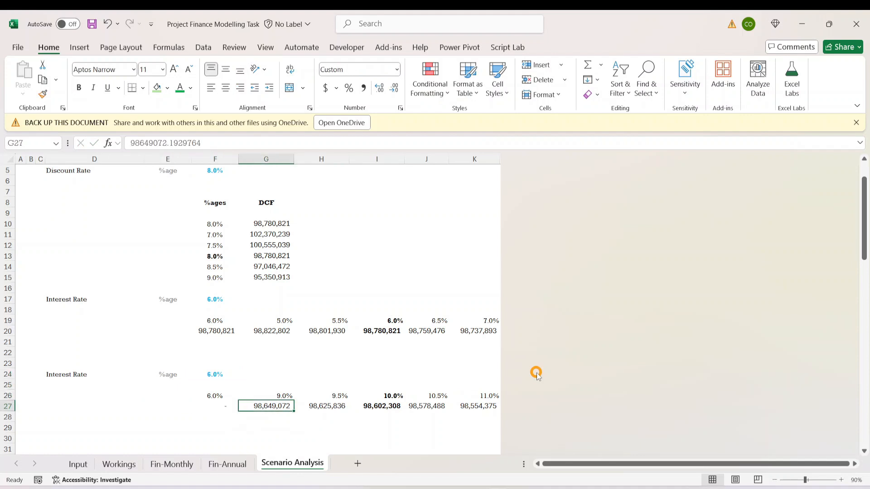
{"action": "key", "text": "Left"}
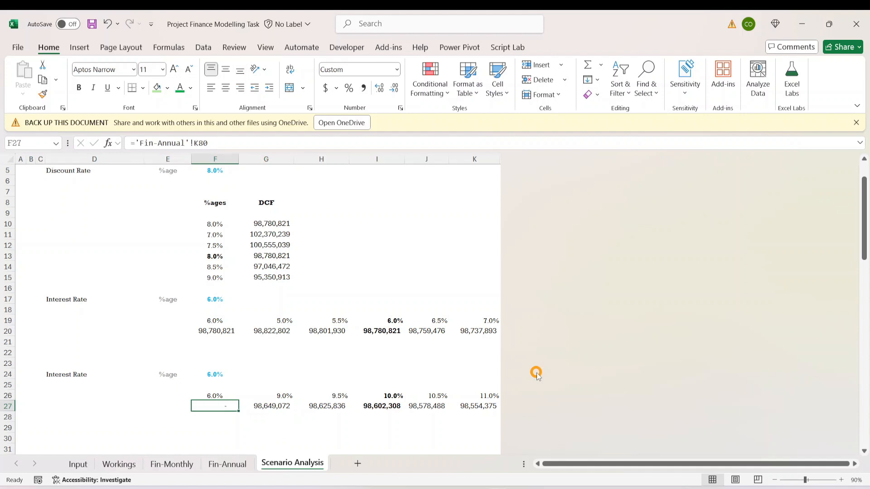
{"action": "type", "text": "="}
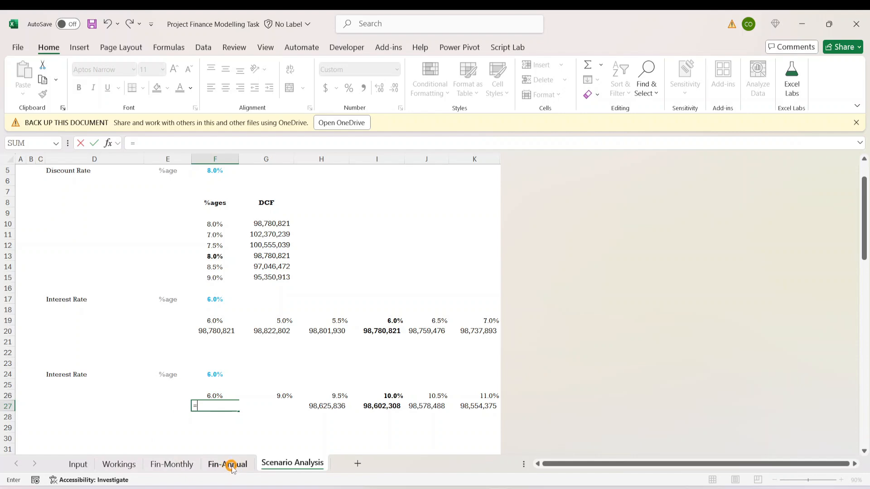
{"action": "key", "text": "Escape"}
- Review the scenario what-if requirements on the Input sheet, focusing on the data table for interest rates and net profit
{"action": "left_click", "coordinate": [78, 464]}
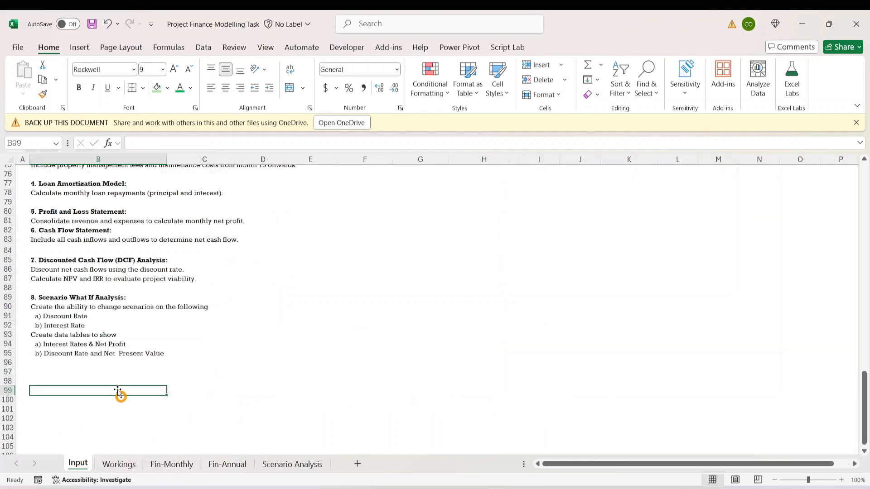
{"action": "left_click", "coordinate": [112, 344]}
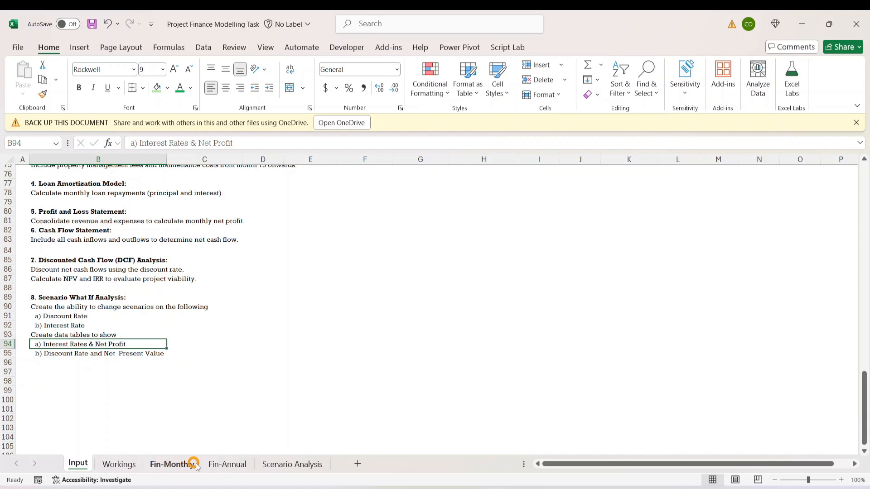
{"action": "left_click", "coordinate": [226, 465]}
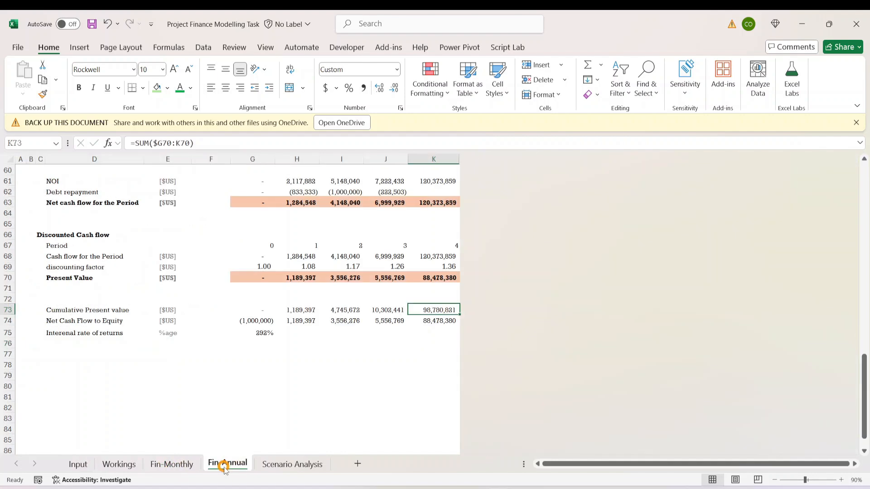
{"action": "left_click", "coordinate": [281, 466]}
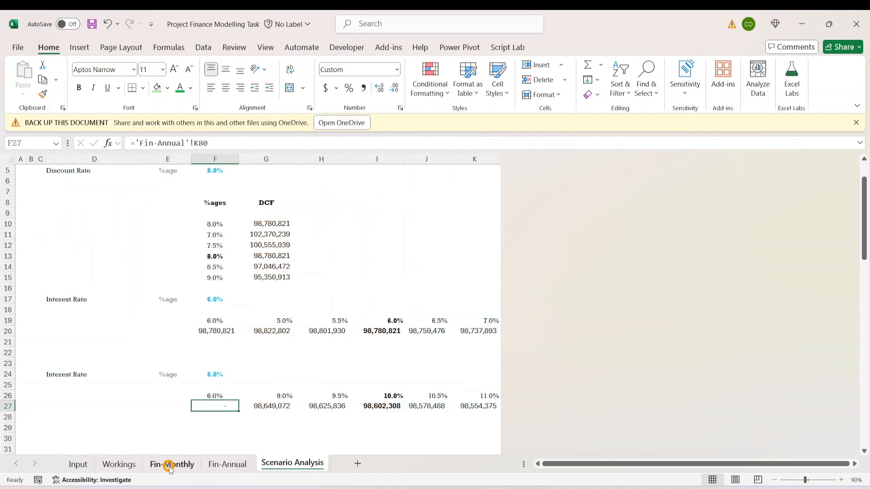
{"action": "left_click", "coordinate": [45, 331]}
{"action": "scroll", "coordinate": [179, 324], "scroll_direction": "up", "scroll_amount": 2}
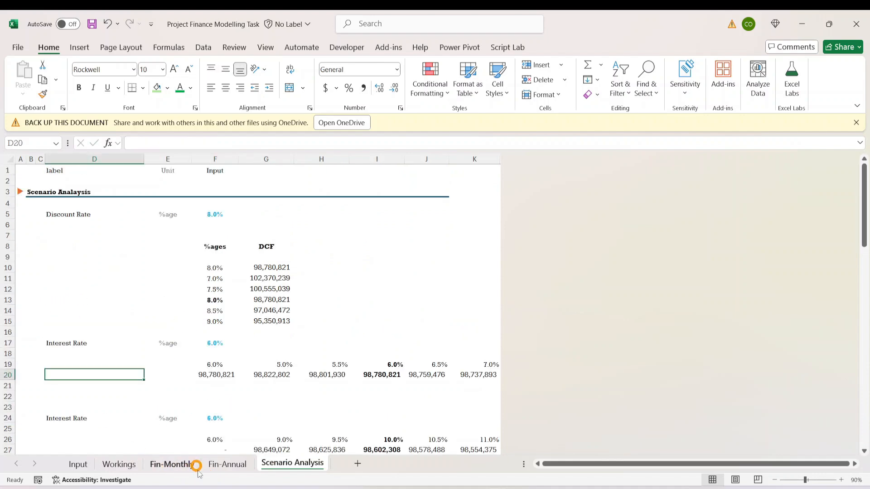
- Examine the cash flow and net cash balance sections on the Fin-Annual sheet for a figure to feed the second interest rate table
{"action": "left_click", "coordinate": [225, 464]}
{"action": "left_click", "coordinate": [167, 386]}
{"action": "scroll", "coordinate": [121, 353], "scroll_direction": "up", "scroll_amount": 9}
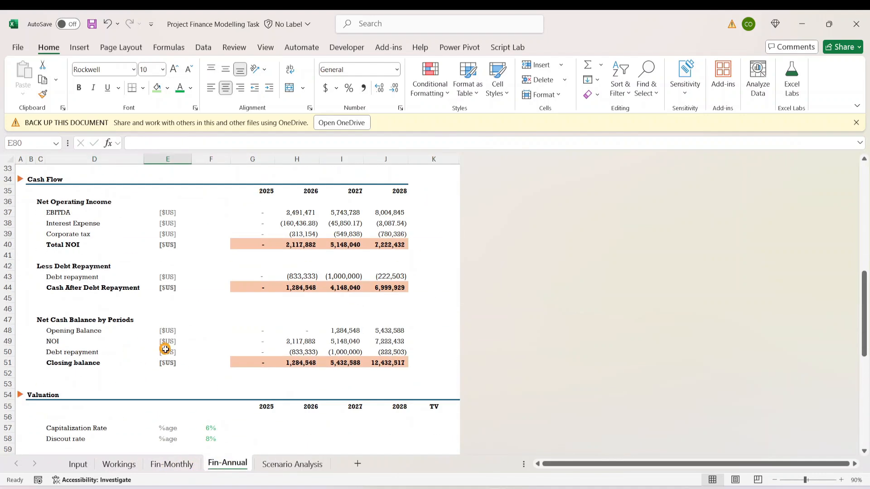
{"action": "scroll", "coordinate": [136, 349], "scroll_direction": "down", "scroll_amount": 3}
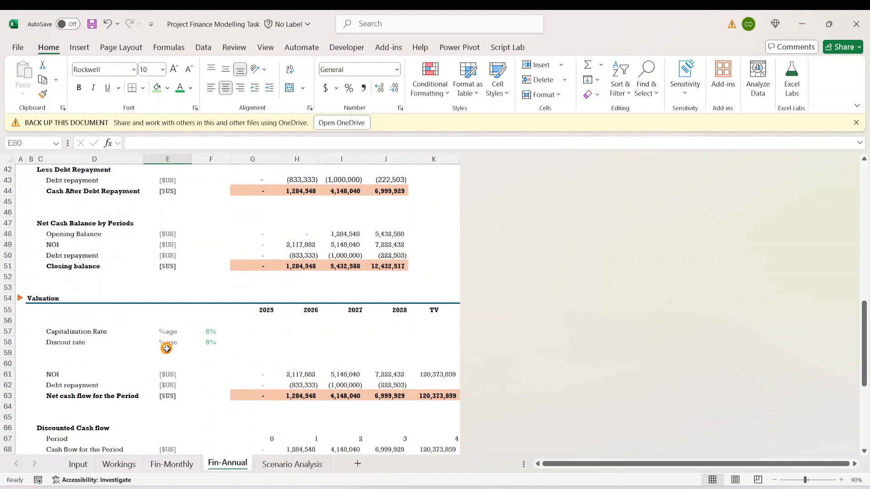
{"action": "scroll", "coordinate": [166, 349], "scroll_direction": "up", "scroll_amount": 3}
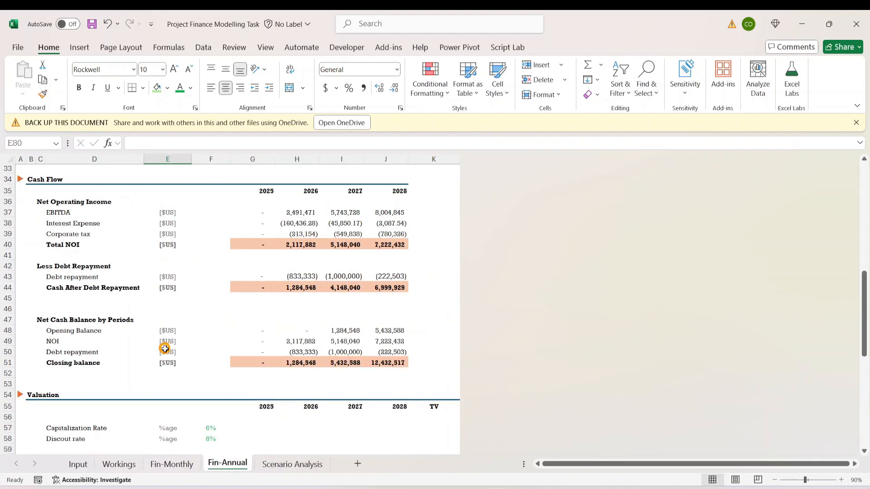
{"action": "left_click", "coordinate": [94, 371]}
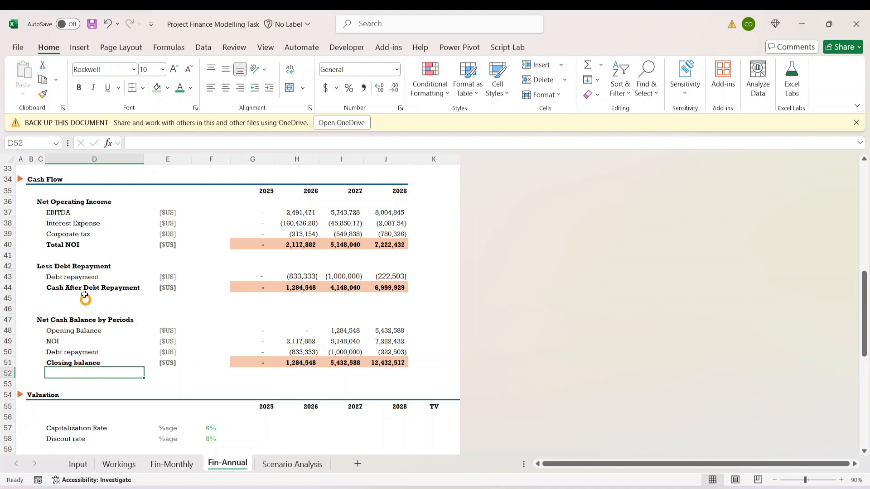
{"action": "left_click", "coordinate": [85, 290]}
{"action": "left_click", "coordinate": [89, 392]}
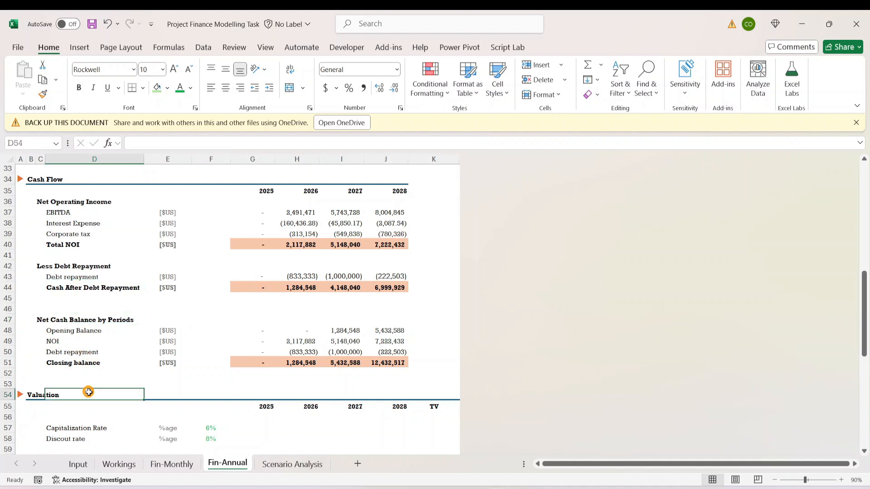
{"action": "left_click", "coordinate": [67, 342]}
{"action": "left_click", "coordinate": [305, 341]}
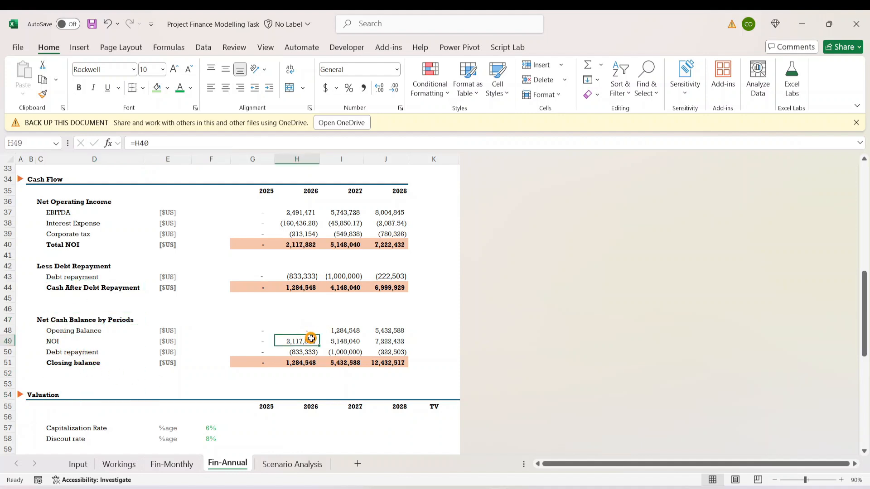
{"action": "left_click", "coordinate": [386, 341]}
{"action": "left_click", "coordinate": [386, 362]}
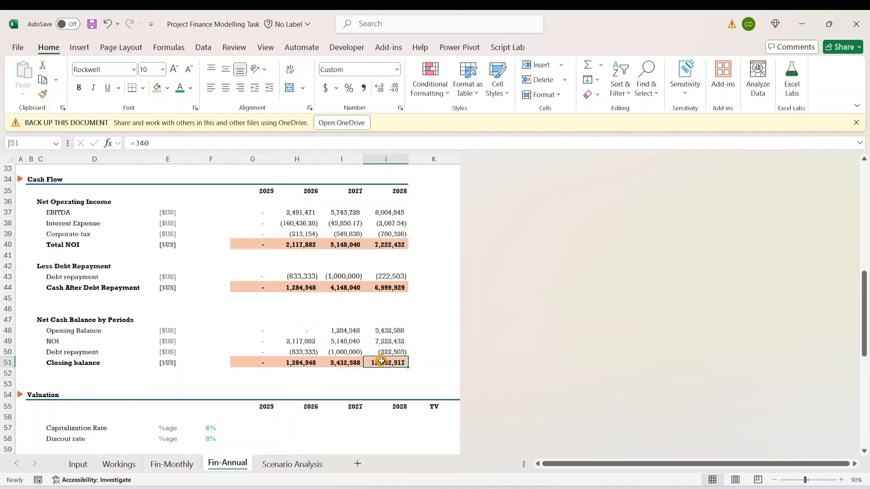
{"action": "left_click", "coordinate": [58, 368]}
{"action": "left_click", "coordinate": [380, 362]}
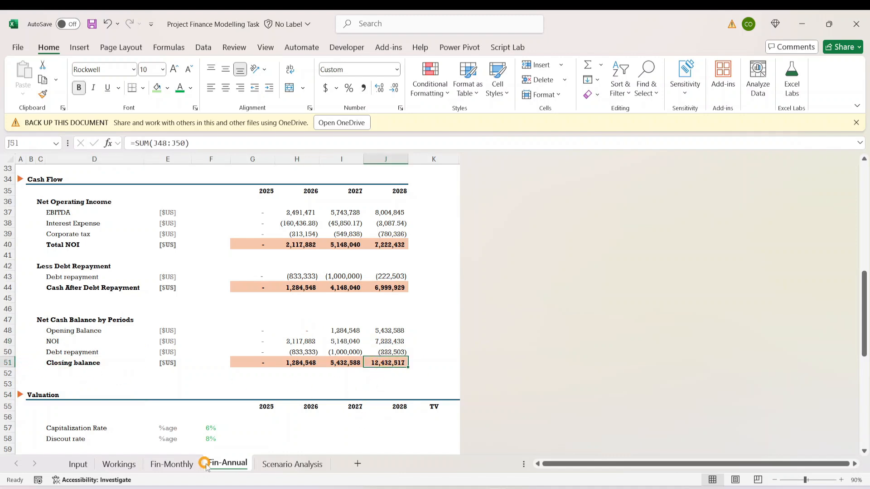
- Link F27 on the Scenario Analysis sheet to the 2028 closing balance in J51 of the Fin-Annual sheet
{"action": "left_click", "coordinate": [284, 467]}
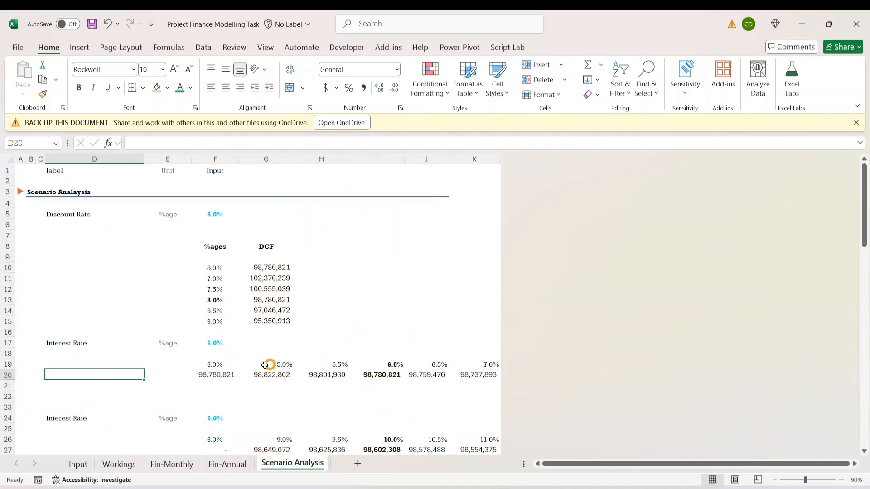
{"action": "scroll", "coordinate": [252, 376], "scroll_direction": "down", "scroll_amount": 5}
{"action": "left_click", "coordinate": [220, 288]}
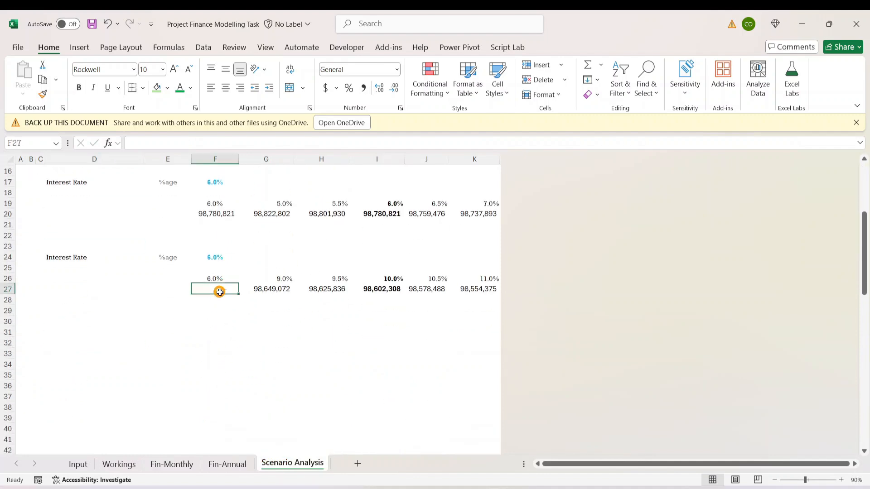
{"action": "type", "text": "="}
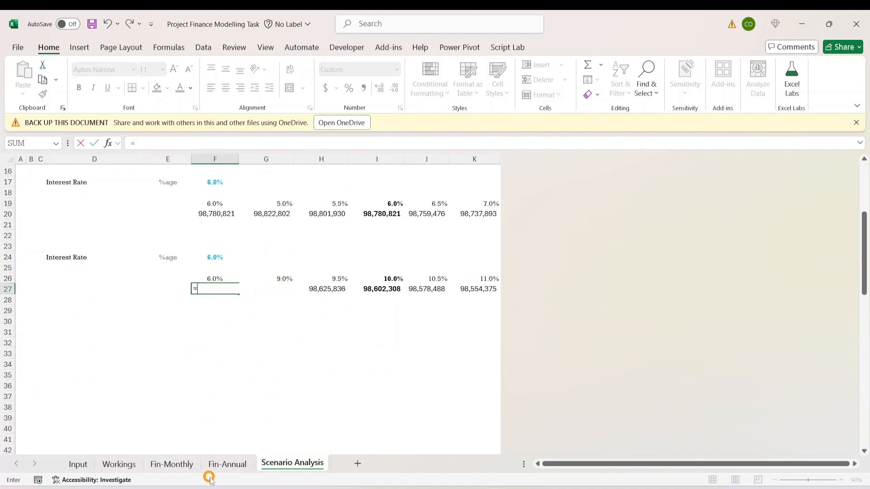
{"action": "left_click", "coordinate": [227, 463]}
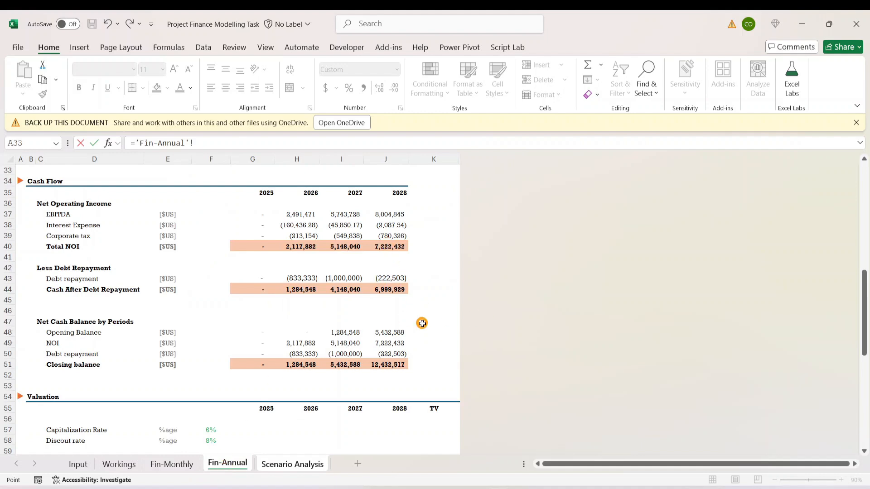
{"action": "left_click", "coordinate": [392, 363]}
{"action": "key", "text": "Return"}
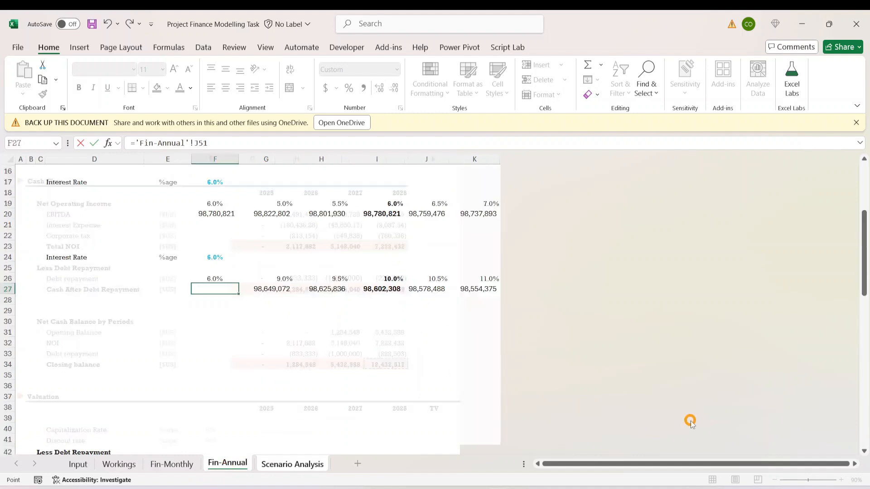
- Clear the old results in G27:K27 and set the second table's middle interest rate in I26 to 6%
{"action": "left_click", "coordinate": [279, 308]}
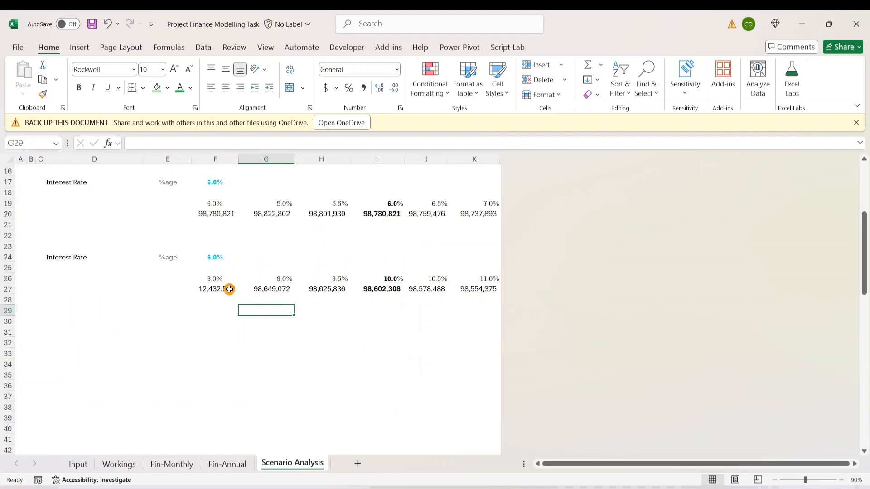
{"action": "left_click_drag", "start_coordinate": [247, 289], "coordinate": [485, 289]}
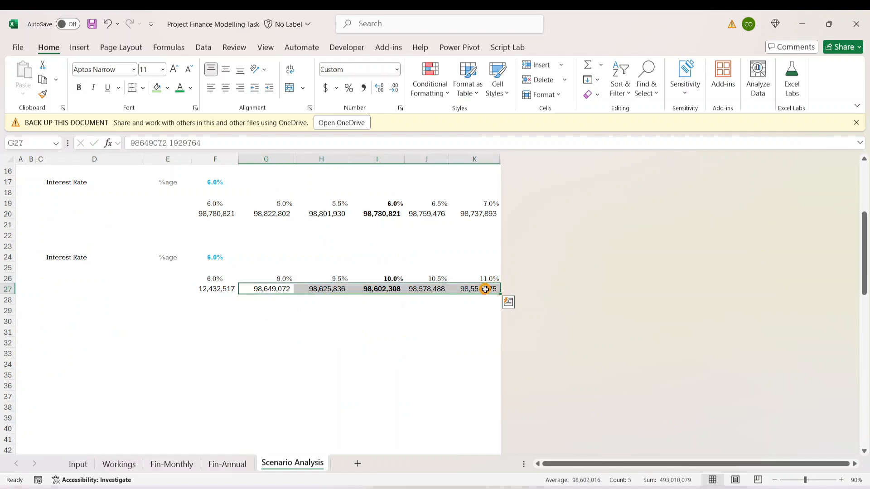
{"action": "key", "text": "Delete"}
{"action": "left_click", "coordinate": [367, 247]}
{"action": "left_click", "coordinate": [378, 276]}
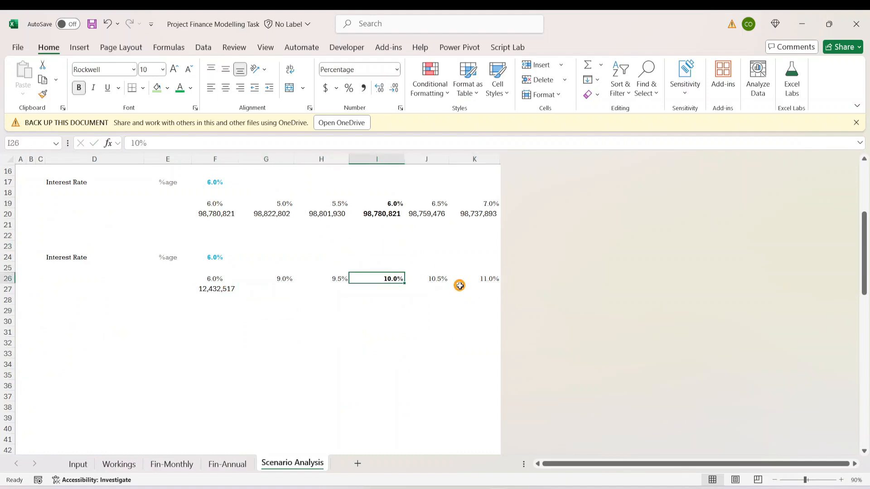
{"action": "type", "text": "6%"}
{"action": "key", "text": "Return"}
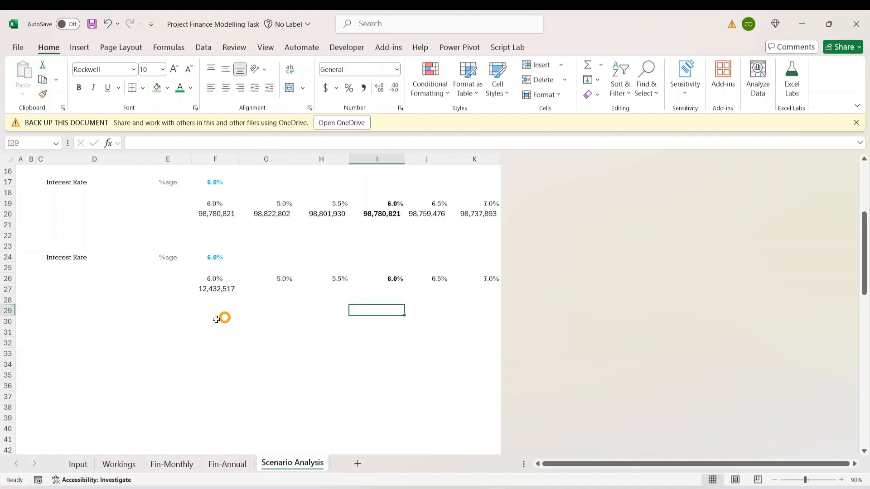
- Create a what-if data table over F26:K27 with F24 as the row input cell
{"action": "left_click", "coordinate": [211, 318]}
{"action": "left_click", "coordinate": [209, 280]}
{"action": "left_click", "coordinate": [224, 311]}
{"action": "left_click_drag", "start_coordinate": [211, 279], "coordinate": [485, 284]}
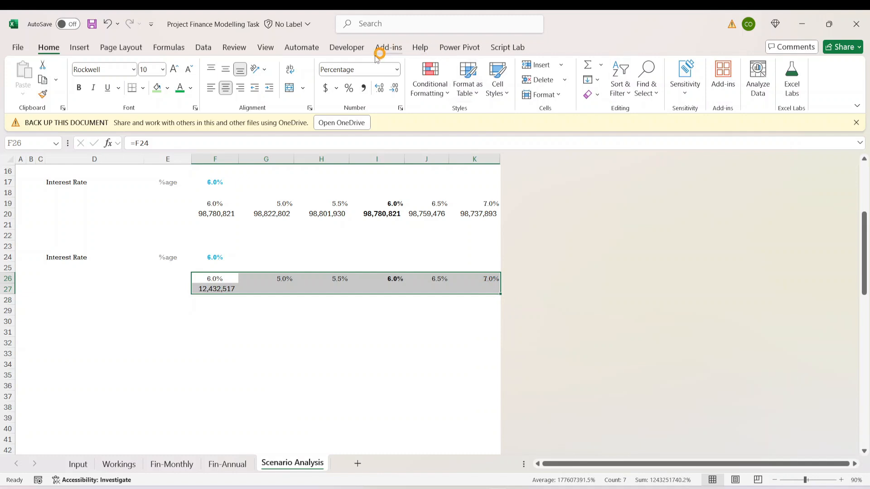
{"action": "left_click", "coordinate": [202, 47]}
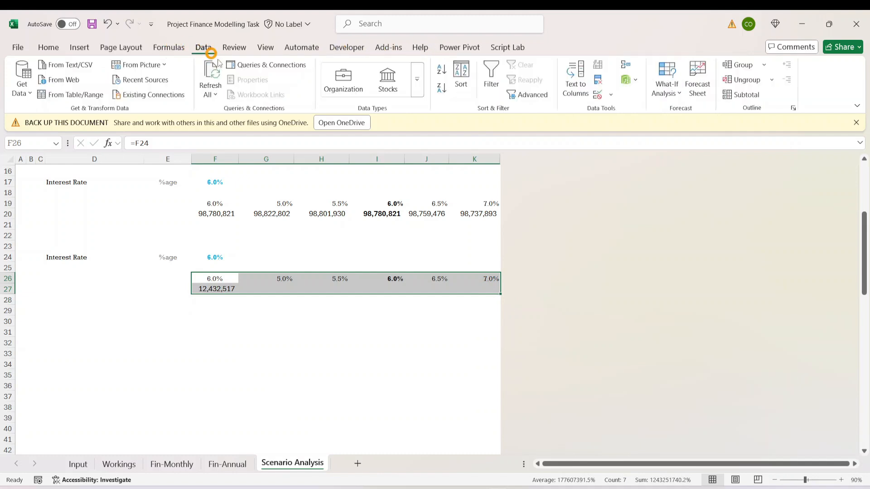
{"action": "left_click", "coordinate": [683, 93]}
{"action": "left_click", "coordinate": [689, 144]}
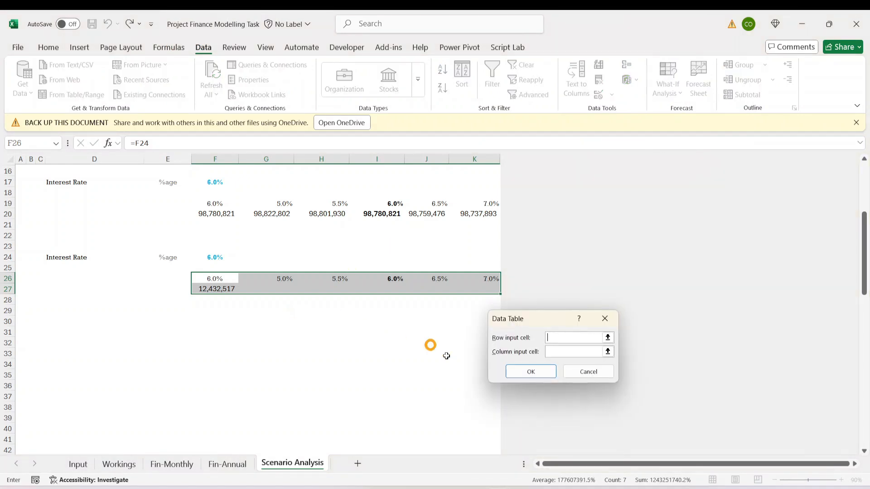
{"action": "left_click", "coordinate": [217, 258]}
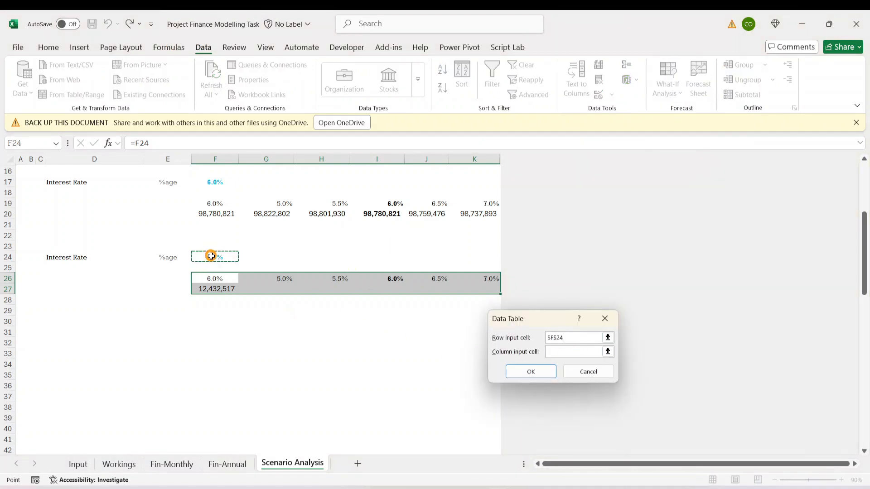
{"action": "left_click", "coordinate": [532, 372]}
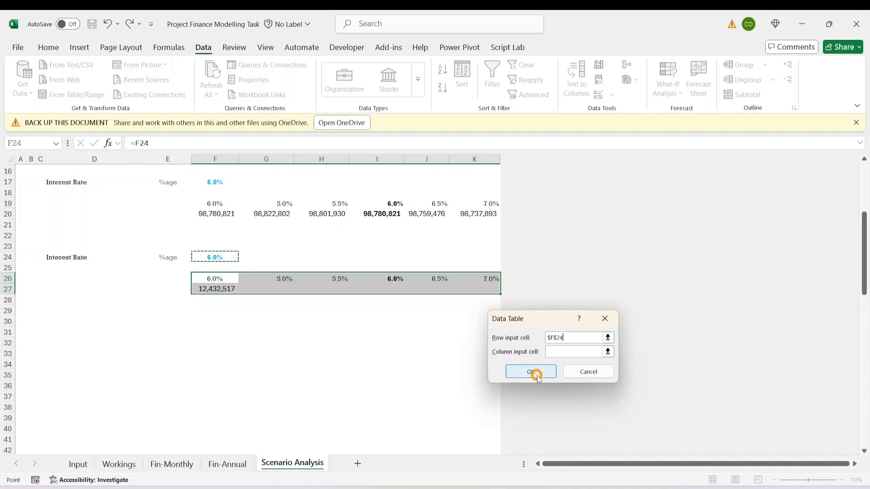
- Inspect the data table formulas in row 27 and the source link in F27 of the second interest rate table
{"action": "left_click", "coordinate": [299, 351]}
{"action": "left_click", "coordinate": [272, 287]}
{"action": "left_click", "coordinate": [455, 312]}
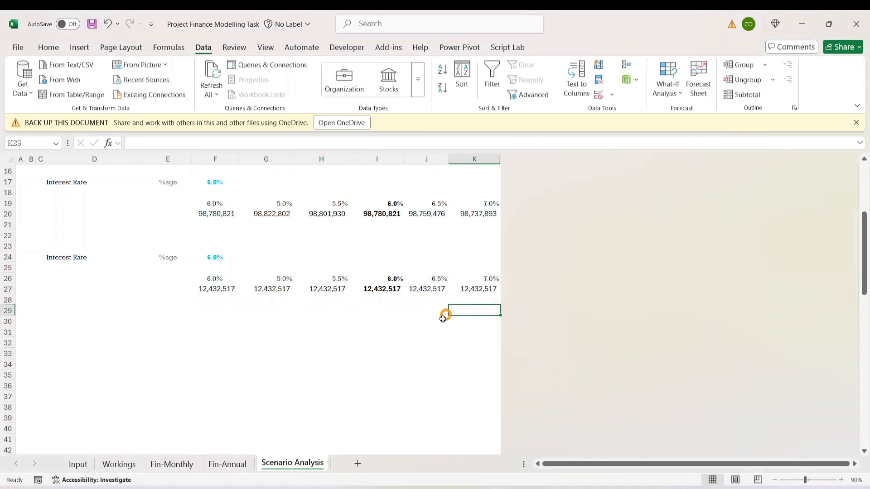
{"action": "left_click", "coordinate": [368, 330]}
{"action": "left_click", "coordinate": [325, 292]}
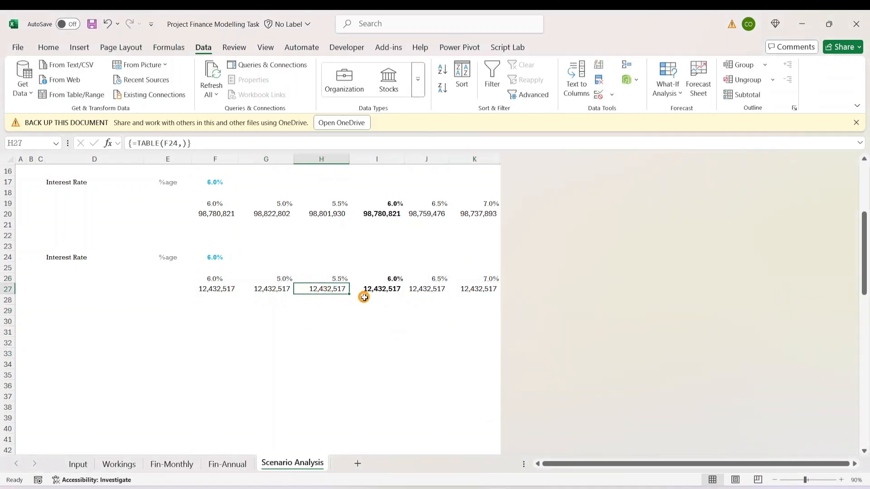
{"action": "left_click_drag", "start_coordinate": [349, 294], "coordinate": [283, 301]}
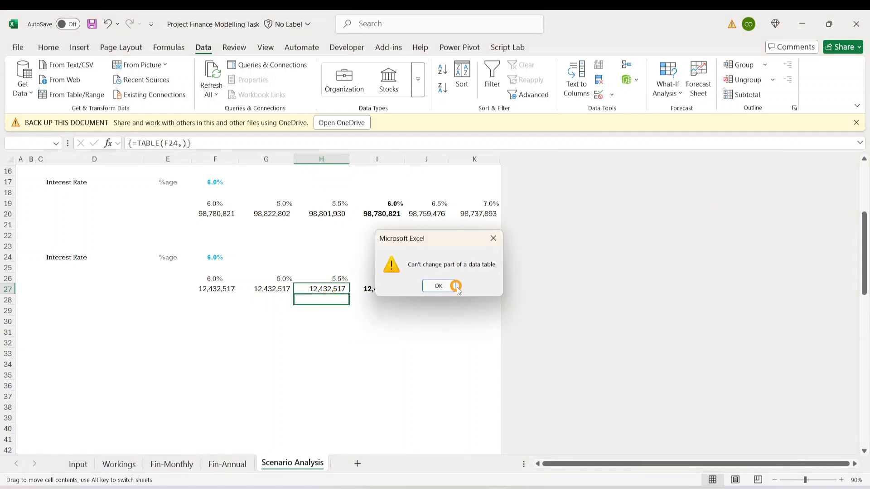
{"action": "left_click", "coordinate": [437, 285]}
{"action": "left_click", "coordinate": [376, 321]}
{"action": "left_click", "coordinate": [210, 288]}
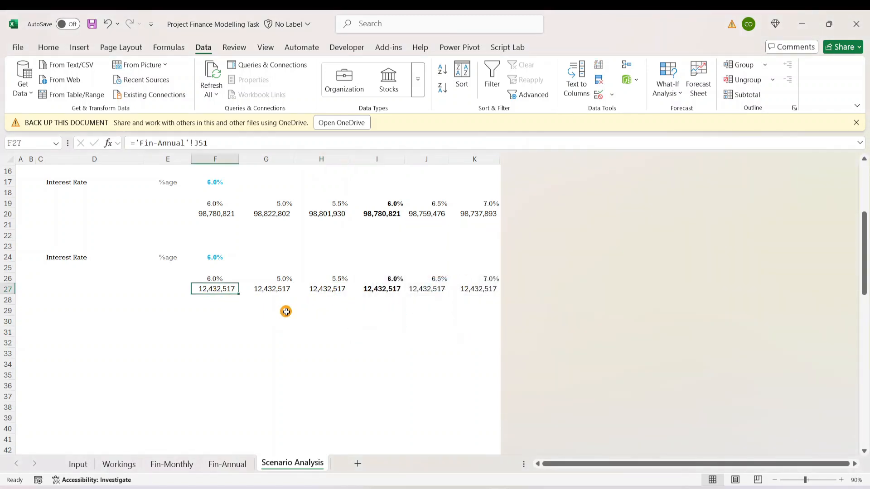
{"action": "left_click", "coordinate": [220, 297]}
{"action": "left_click_drag", "start_coordinate": [219, 295], "coordinate": [215, 284]}
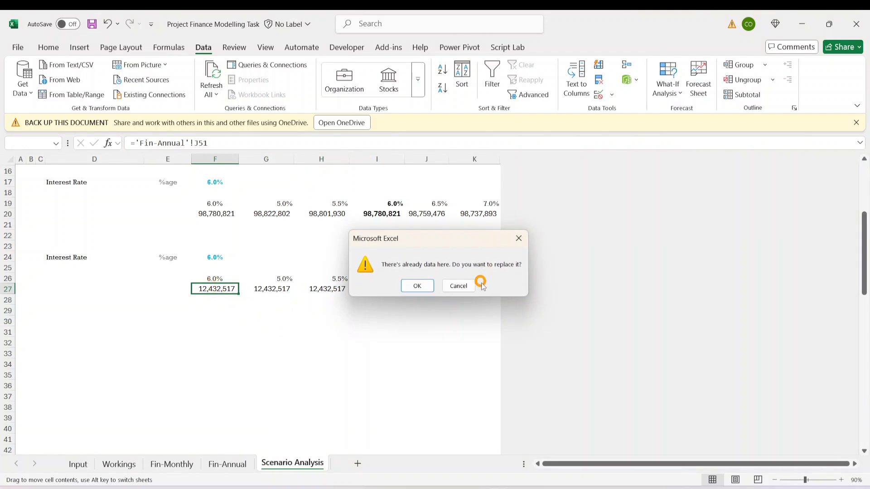
{"action": "left_click", "coordinate": [474, 284]}
{"action": "left_click", "coordinate": [331, 299]}
- Trace the reference in F26 back to the separate interest rate input in F24
{"action": "left_click", "coordinate": [216, 278]}
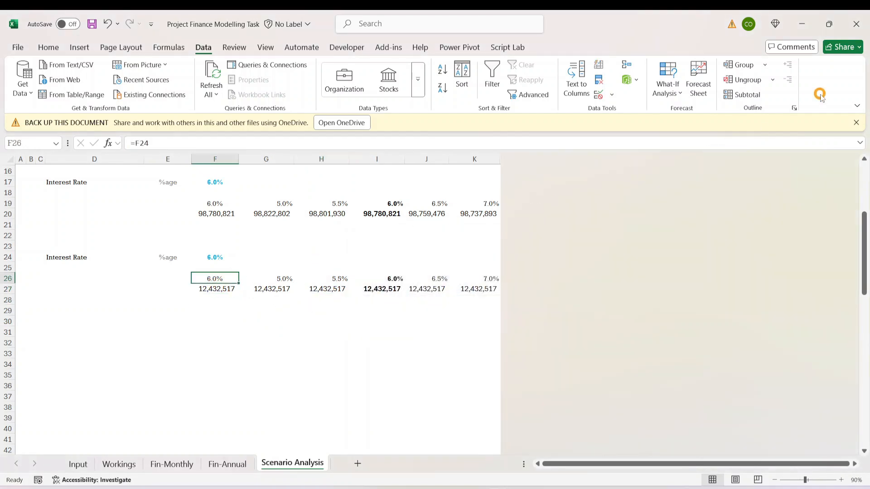
{"action": "key", "text": "Up"}
{"action": "key", "text": "Up"}
{"action": "key", "text": "Up"}
{"action": "key", "text": "Down"}
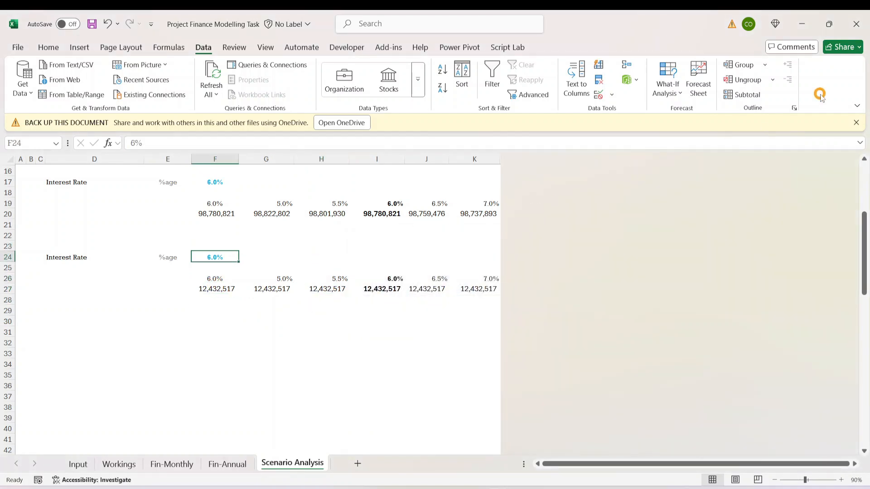
{"action": "key", "text": "Down"}
{"action": "key", "text": "Down"}
{"action": "key", "text": "Down"}
{"action": "key", "text": "Up"}
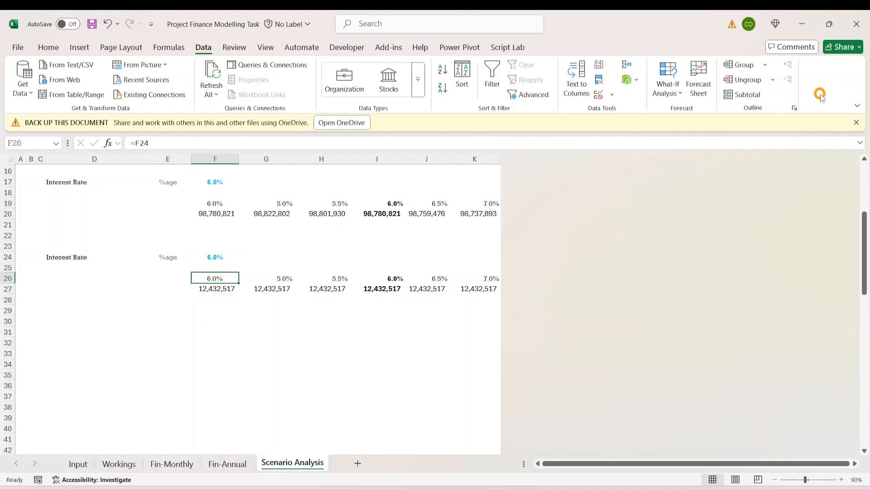
- Compare the interest rates and data table results across F26:K27 to find why they do not respond to F24
{"action": "key", "text": "Right"}
{"action": "key", "text": "Right"}
{"action": "key", "text": "Right"}
{"action": "key", "text": "Right"}
{"action": "key", "text": "Right"}
{"action": "key", "text": "Down"}
{"action": "key", "text": "Left"}
{"action": "key", "text": "Left"}
{"action": "key", "text": "Left"}
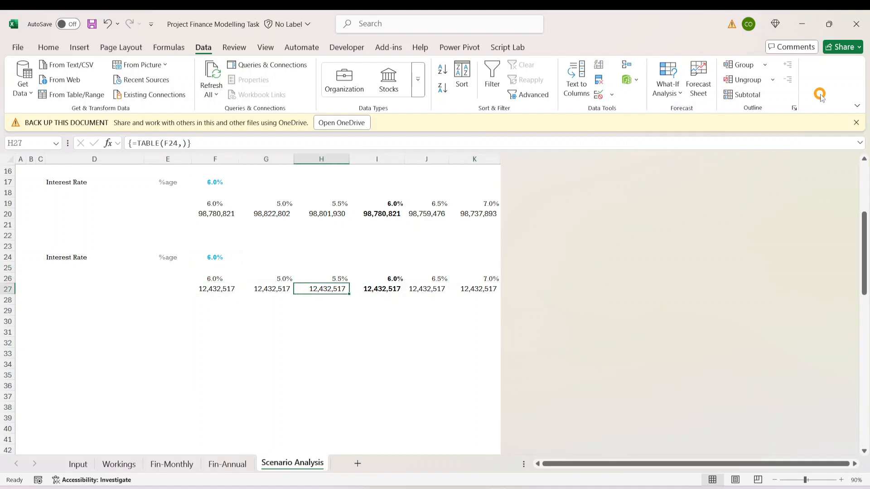
{"action": "key", "text": "Left"}
{"action": "key", "text": "Left"}
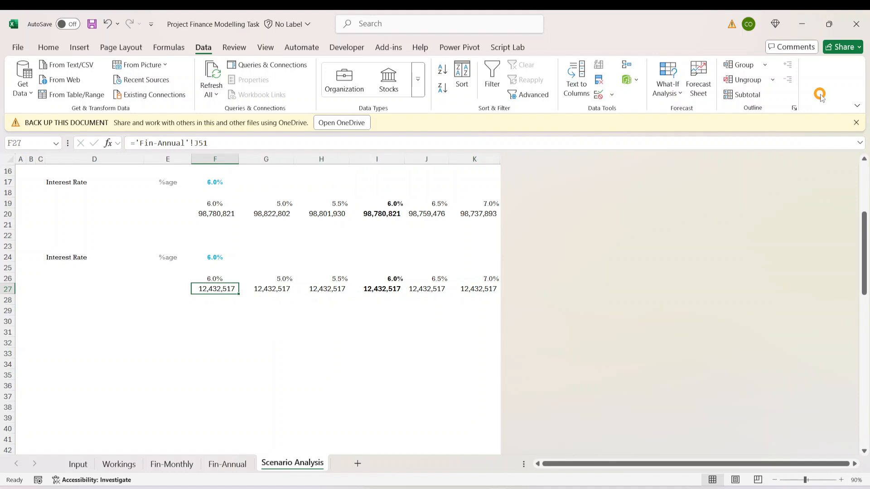
{"action": "key", "text": "Right"}
{"action": "key", "text": "Right"}
{"action": "key", "text": "Right"}
{"action": "key", "text": "Right"}
{"action": "key", "text": "Right"}
{"action": "key", "text": "Left"}
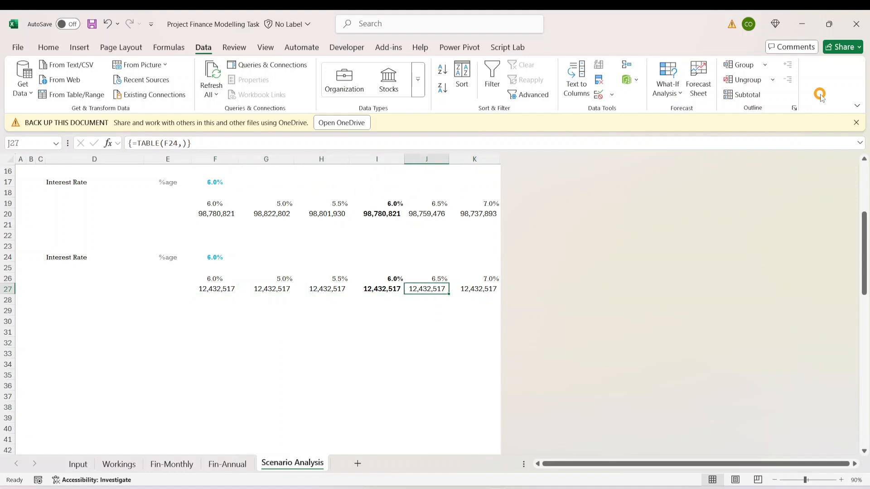
{"action": "key", "text": "Left"}
{"action": "key", "text": "Left"}
{"action": "key", "text": "Left"}
{"action": "key", "text": "Left"}
- Clear the second table's separate interest rate input in F24
{"action": "key", "text": "Up"}
{"action": "key", "text": "Up"}
{"action": "key", "text": "Up"}
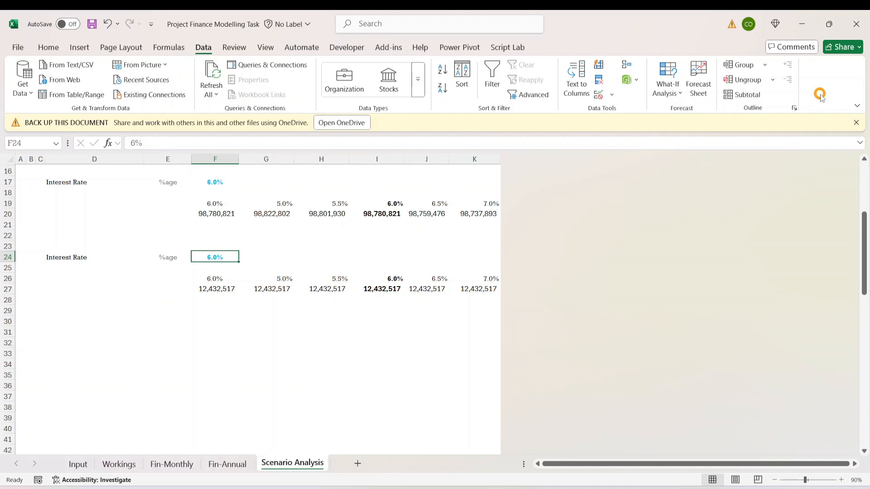
{"action": "key", "text": "Up"}
{"action": "key", "text": "Up"}
{"action": "key", "text": "Down"}
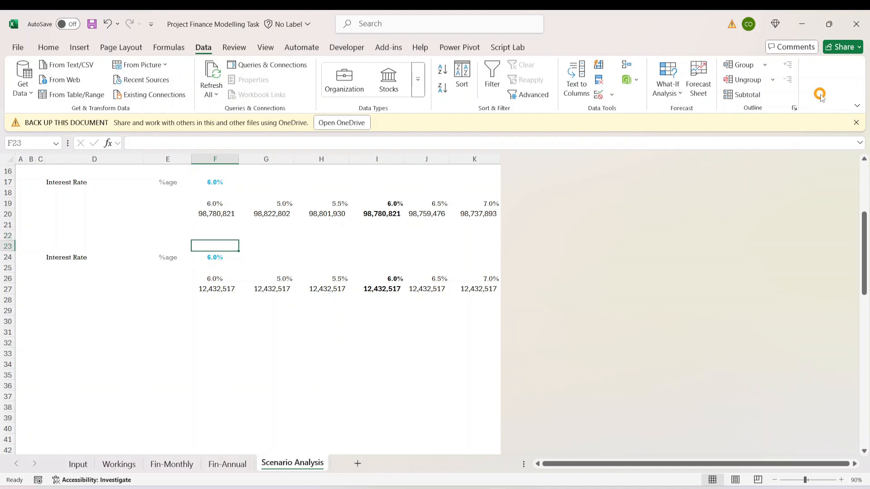
{"action": "key", "text": "Down"}
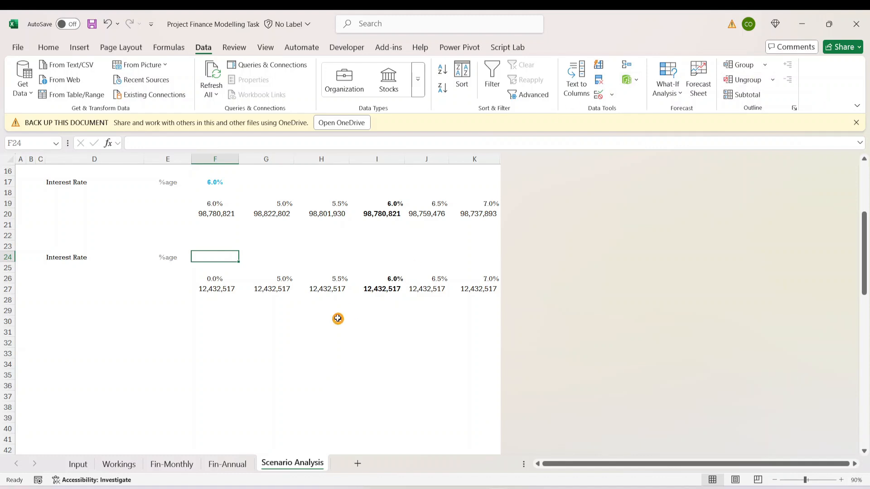
- Delete the second table's data table results in G27:K27
{"action": "left_click_drag", "start_coordinate": [335, 331], "coordinate": [385, 297]}
{"action": "left_click", "coordinate": [242, 310]}
{"action": "left_click_drag", "start_coordinate": [262, 283], "coordinate": [464, 291]}
{"action": "key", "text": "Delete"}
- Link F26 of the second table to the first table's interest rate input in F17
{"action": "left_click", "coordinate": [211, 253]}
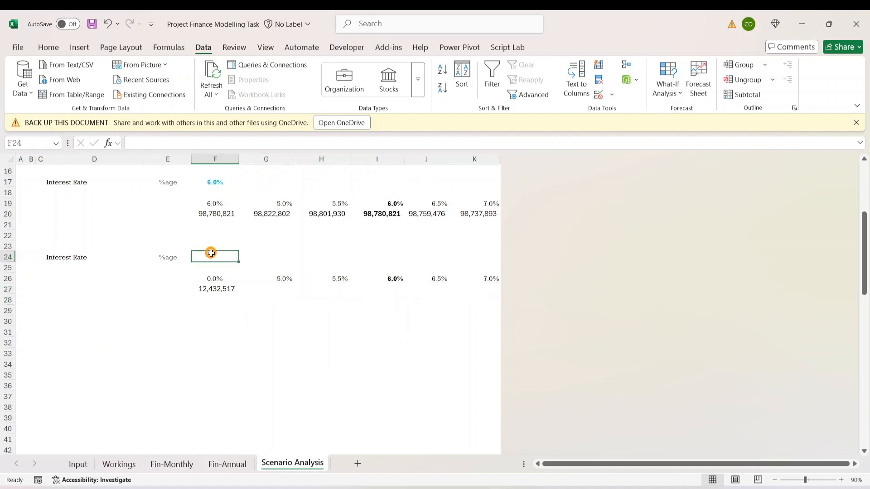
{"action": "left_click", "coordinate": [216, 280]}
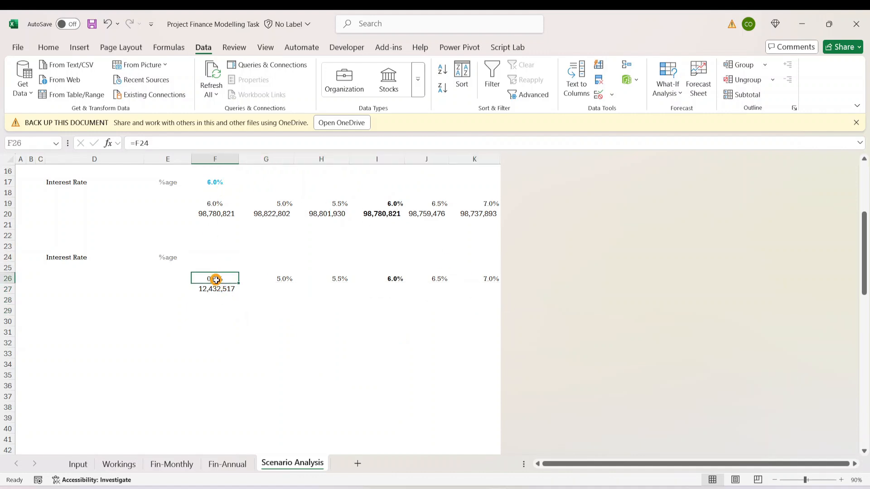
{"action": "type", "text": "="}
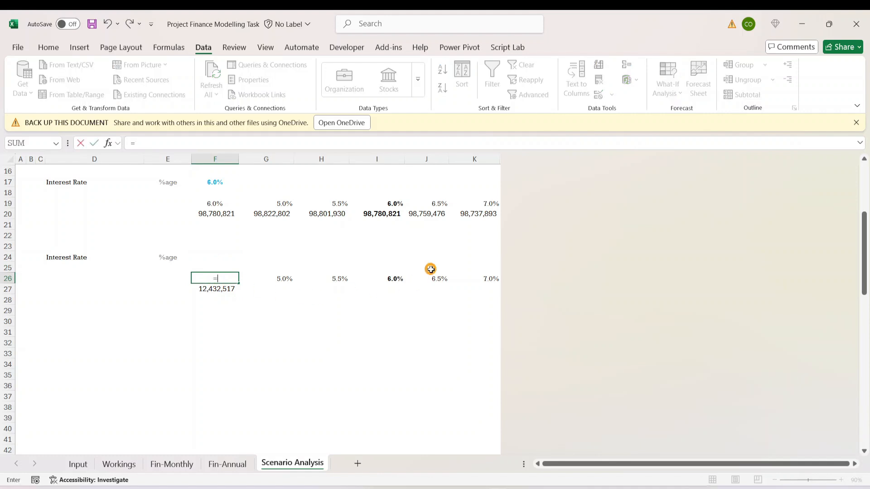
{"action": "key", "text": "Up"}
{"action": "key", "text": "Up"}
{"action": "key", "text": "Up"}
{"action": "key", "text": "Up"}
{"action": "key", "text": "Up"}
{"action": "key", "text": "Up"}
{"action": "key", "text": "Up"}
{"action": "key", "text": "Up"}
{"action": "key", "text": "Up"}
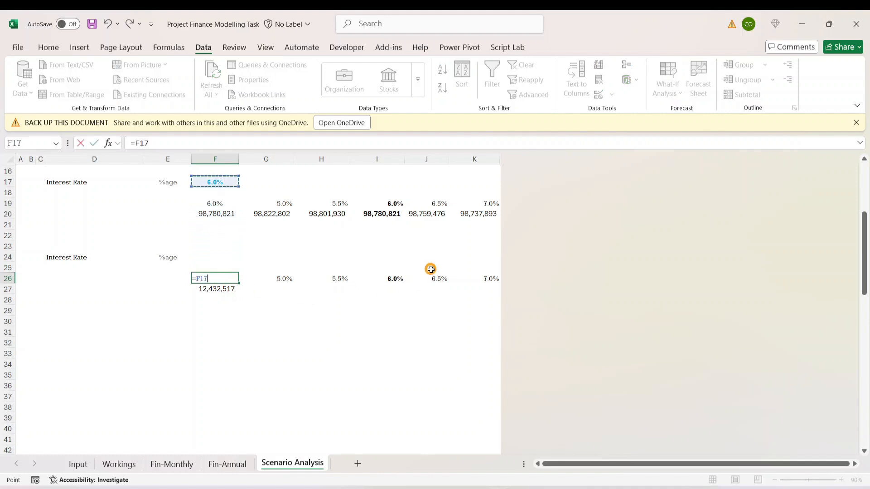
{"action": "key", "text": "ctrl+Return"}
- Create a what-if data table over F26:K27 with F17 as the row input cell
{"action": "left_click_drag", "start_coordinate": [215, 279], "coordinate": [458, 285]}
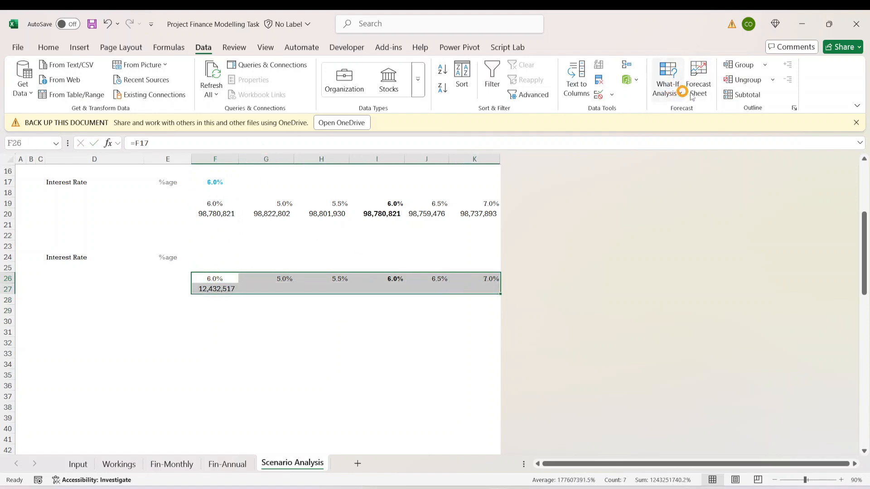
{"action": "left_click", "coordinate": [676, 90]}
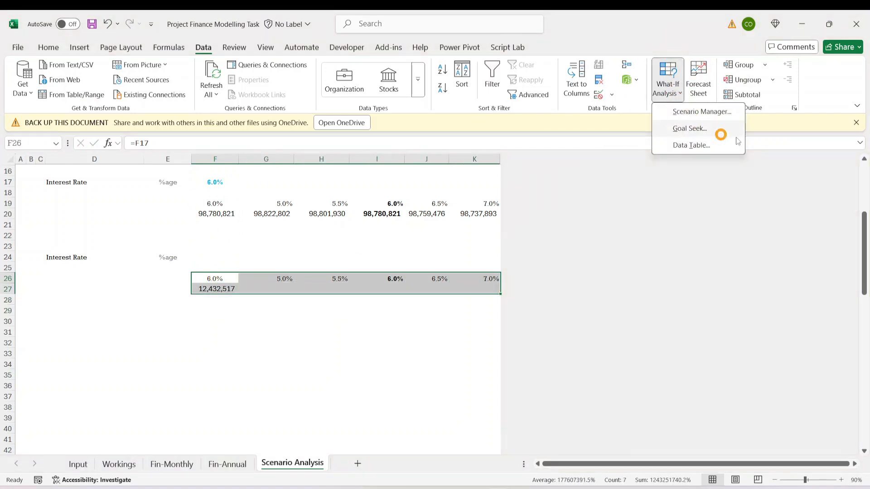
{"action": "left_click", "coordinate": [692, 145]}
{"action": "left_click", "coordinate": [557, 339]}
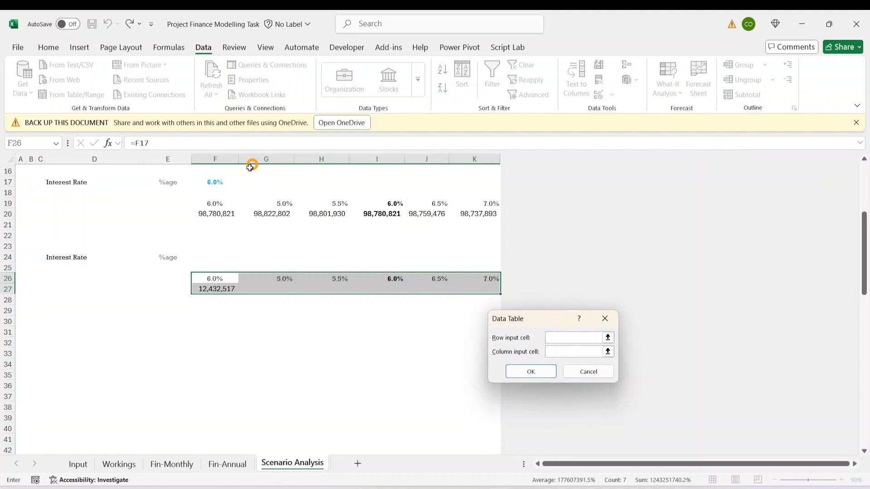
{"action": "left_click", "coordinate": [212, 182]}
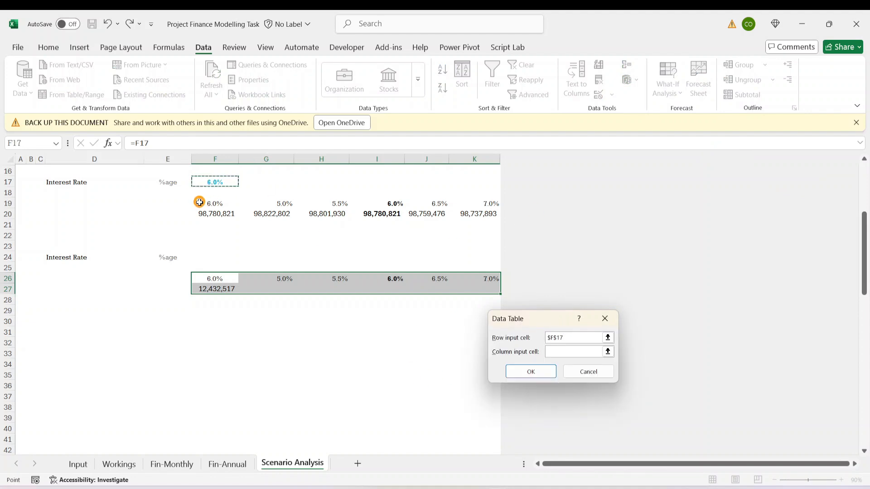
{"action": "left_click", "coordinate": [531, 372]}
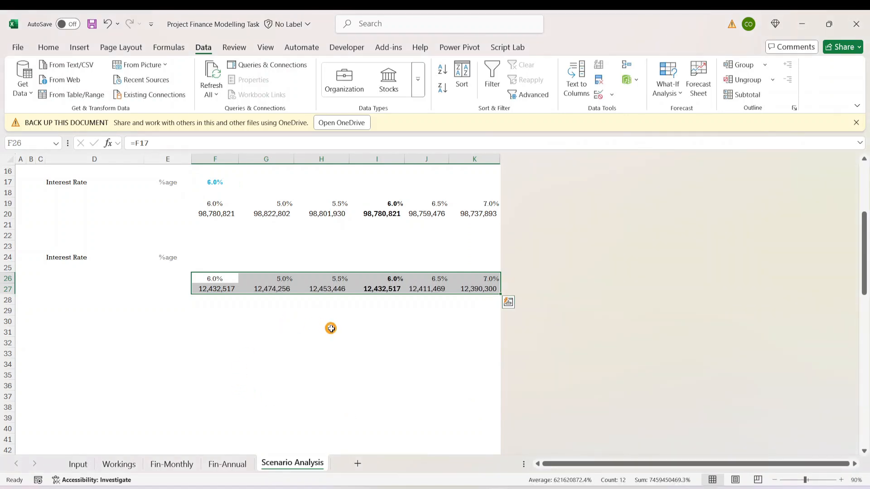
- Review the recalculated second table's results and formulas across row 27
{"action": "left_click", "coordinate": [334, 288]}
{"action": "key", "text": "Left"}
{"action": "key", "text": "Left"}
{"action": "key", "text": "Left"}
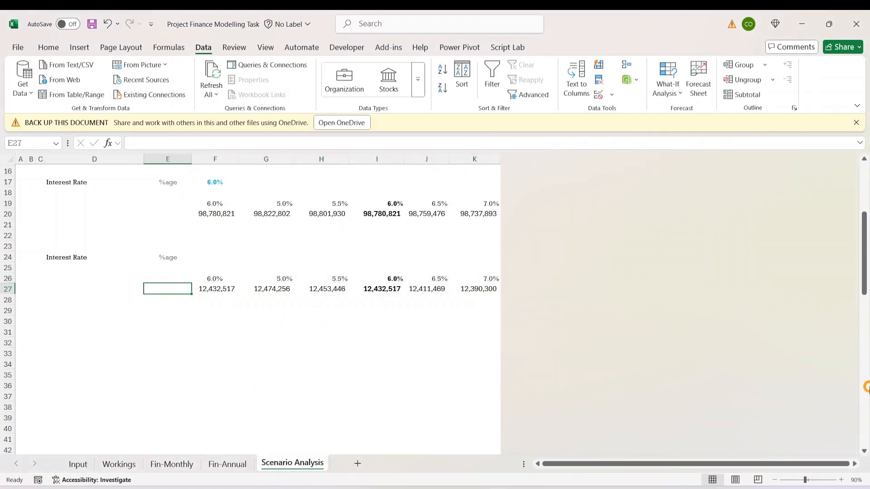
{"action": "key", "text": "Right"}
{"action": "key", "text": "Right"}
{"action": "key", "text": "Right"}
{"action": "key", "text": "Right"}
{"action": "key", "text": "Right"}
{"action": "key", "text": "Right"}
{"action": "key", "text": "Left"}
{"action": "key", "text": "Left"}
{"action": "key", "text": "Left"}
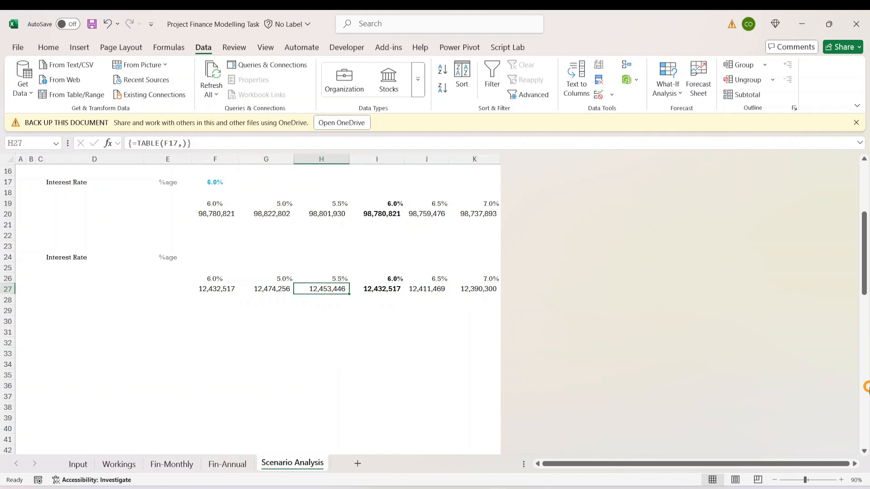
{"action": "key", "text": "Right"}
- Change the second table's label in D24 to "Interest Rate / NOI"
{"action": "key", "text": "Left"}
{"action": "key", "text": "Left"}
{"action": "key", "text": "Left"}
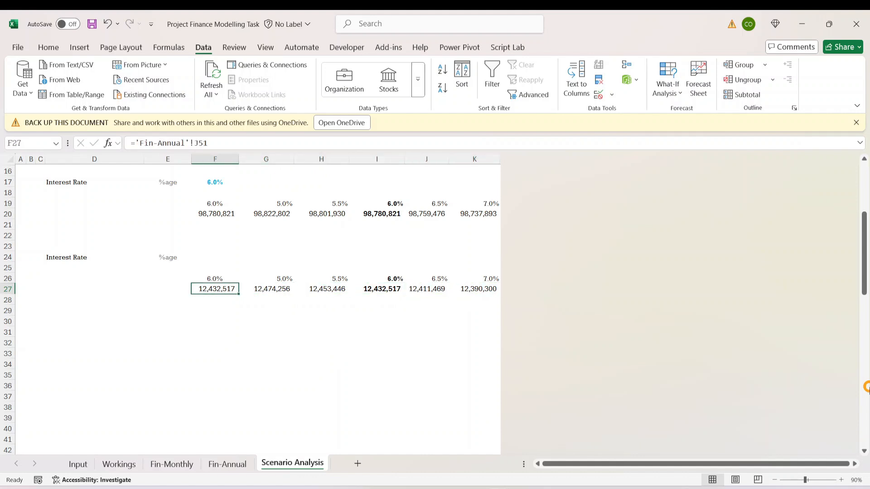
{"action": "key", "text": "Up"}
{"action": "key", "text": "Up"}
{"action": "key", "text": "Up"}
{"action": "key", "text": "Left"}
{"action": "key", "text": "Left"}
{"action": "key", "text": "Left"}
{"action": "key", "text": "Left"}
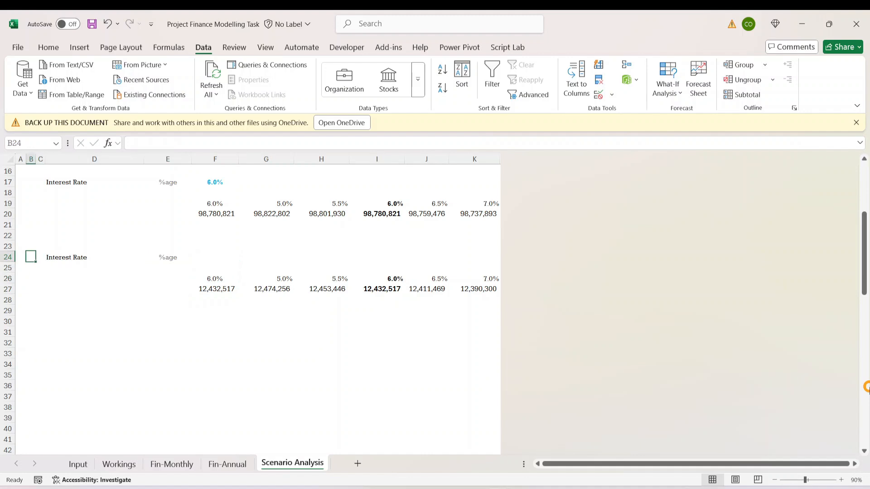
{"action": "key", "text": "Right"}
{"action": "key", "text": "Right"}
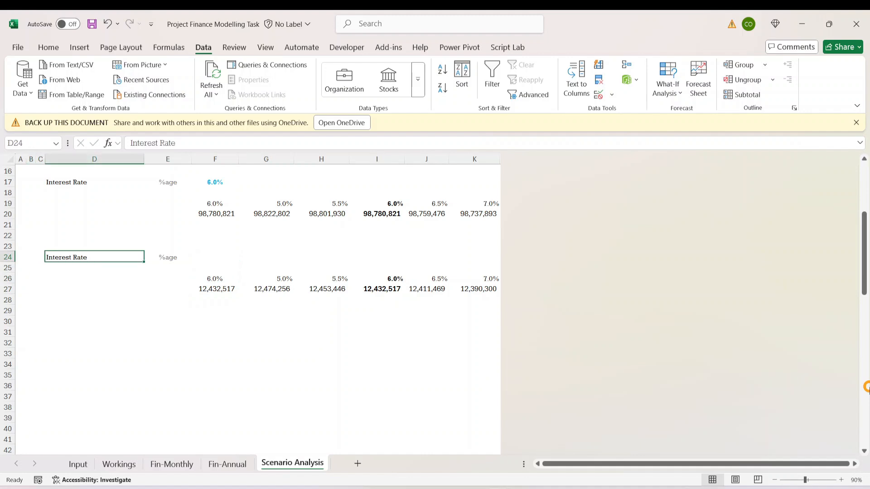
{"action": "left_click", "coordinate": [198, 141]}
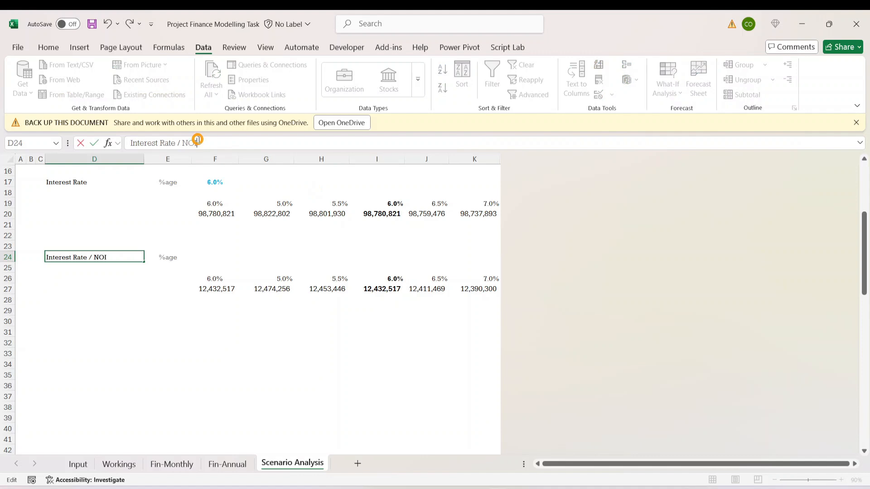
{"action": "key", "text": "ctrl+Return"}
- Extend the label in D24 to read "Interest Rate / Cumul.NOI"
{"action": "left_click", "coordinate": [326, 416]}
{"action": "left_click", "coordinate": [199, 332]}
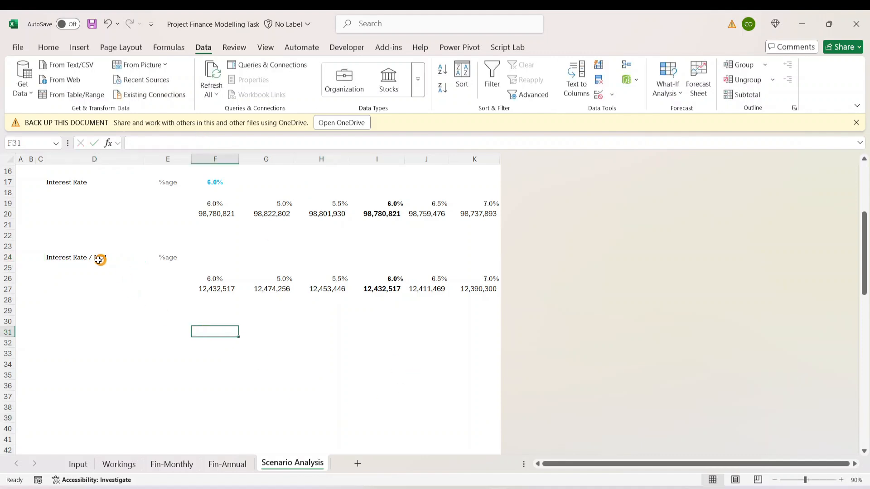
{"action": "left_click", "coordinate": [263, 334]}
{"action": "left_click", "coordinate": [224, 291]}
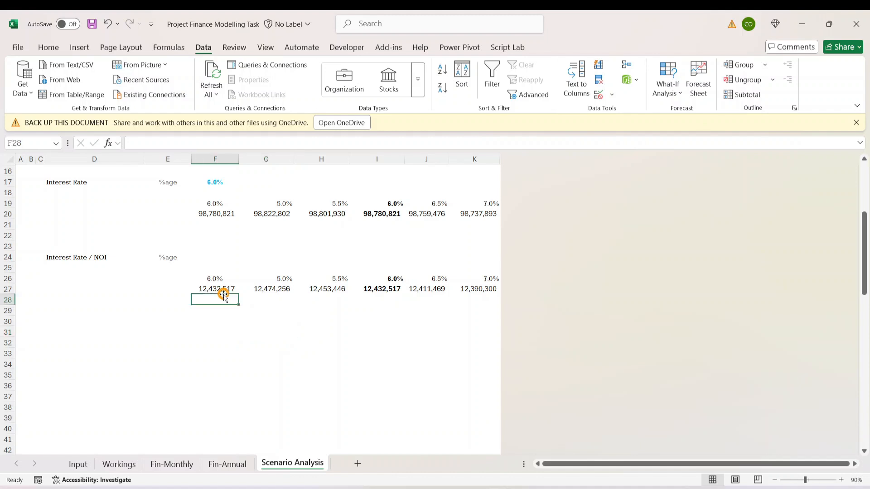
{"action": "left_click", "coordinate": [107, 255]}
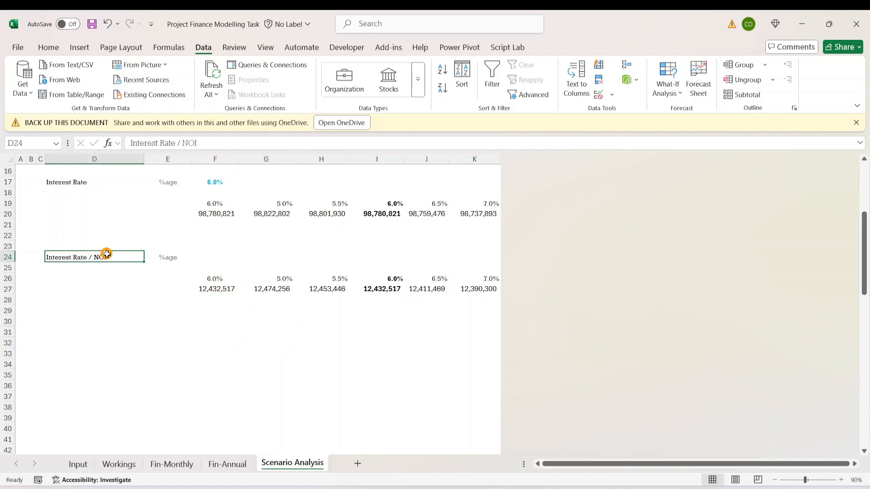
{"action": "left_click", "coordinate": [179, 142]}
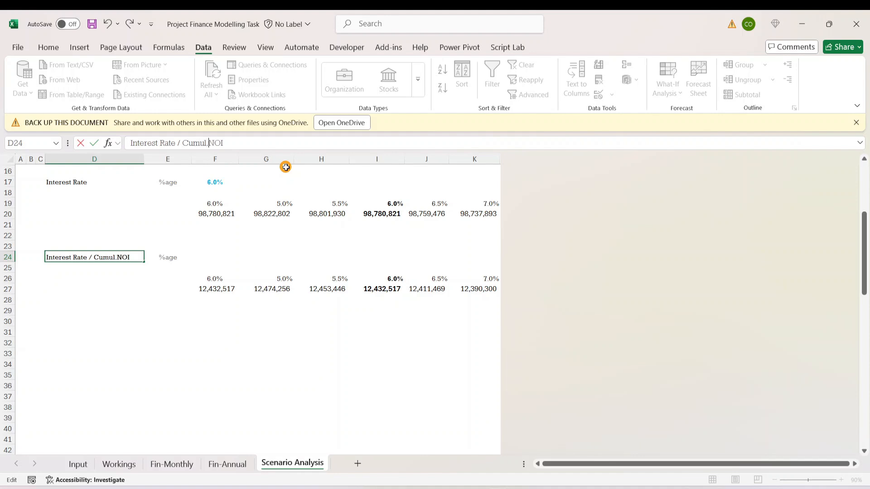
{"action": "left_click", "coordinate": [169, 299]}
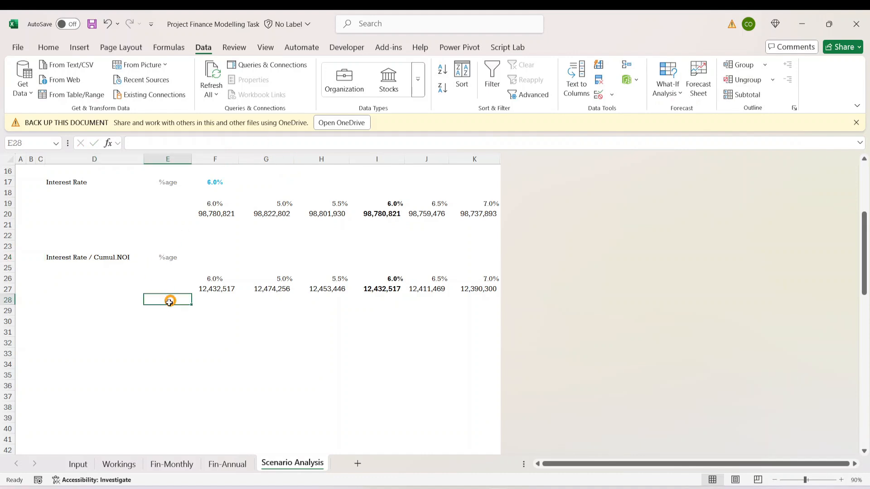
{"action": "left_click", "coordinate": [338, 301]}
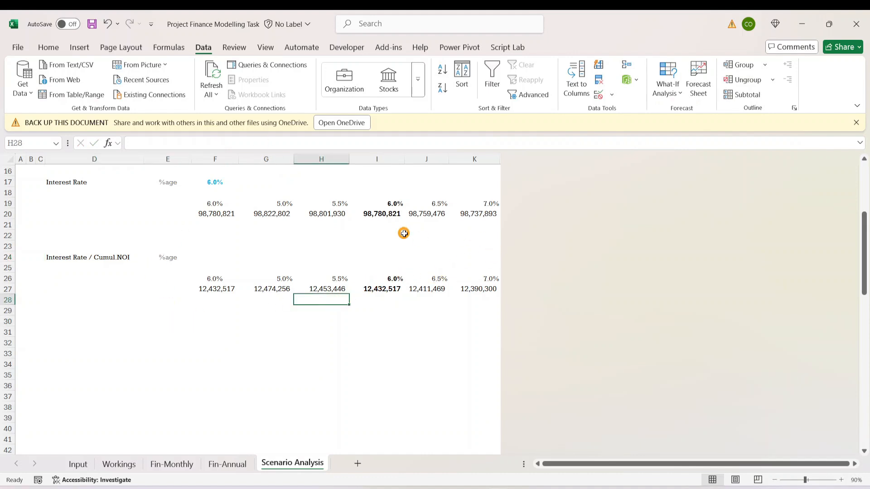
- Review the cumulative NOI table in row 27 and compare it with the Scenario What If Analysis requirements on the Input sheet
{"action": "left_click_drag", "start_coordinate": [363, 353], "coordinate": [407, 351]}
{"action": "left_click", "coordinate": [462, 301]}
{"action": "left_click", "coordinate": [474, 288]}
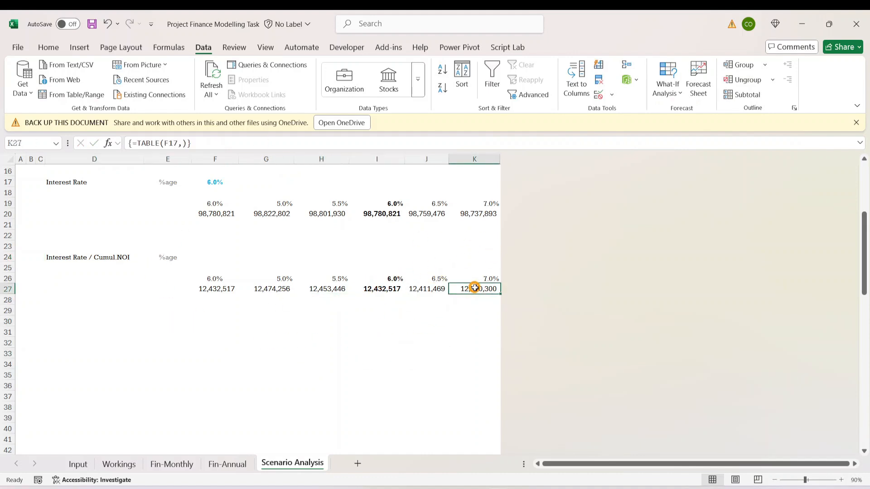
{"action": "left_click_drag", "start_coordinate": [214, 288], "coordinate": [272, 289]}
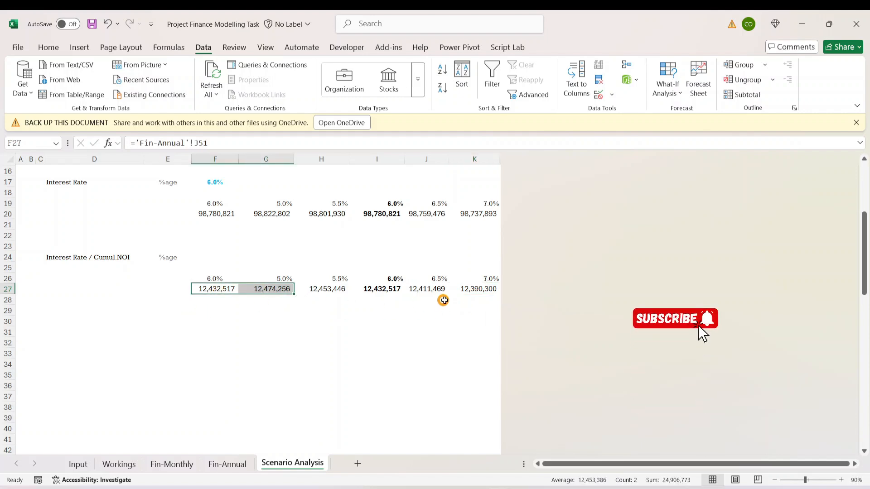
{"action": "left_click", "coordinate": [474, 290]}
{"action": "left_click", "coordinate": [78, 464]}
{"action": "left_click", "coordinate": [263, 363]}
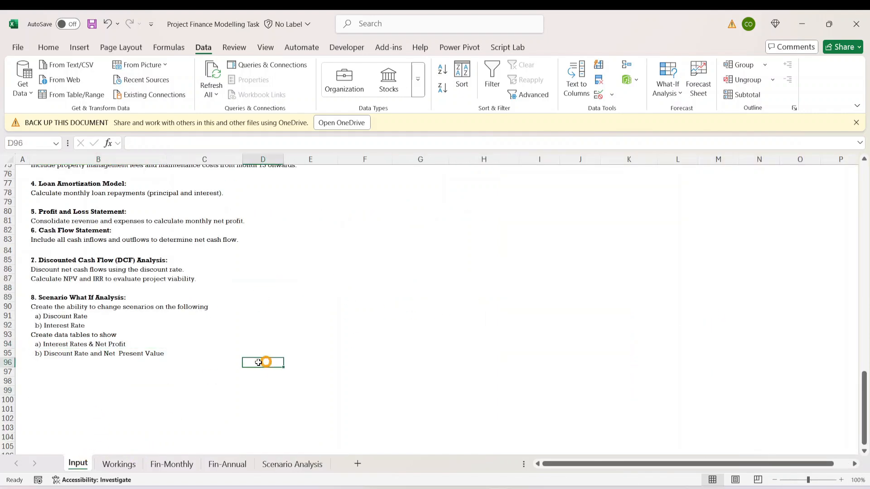
{"action": "left_click", "coordinate": [60, 352]}
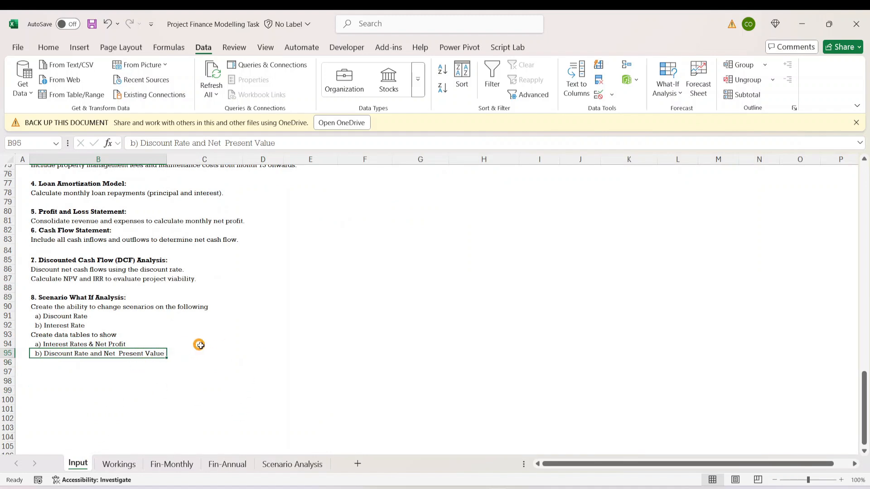
{"action": "left_click", "coordinate": [218, 345]}
{"action": "left_click", "coordinate": [132, 356]}
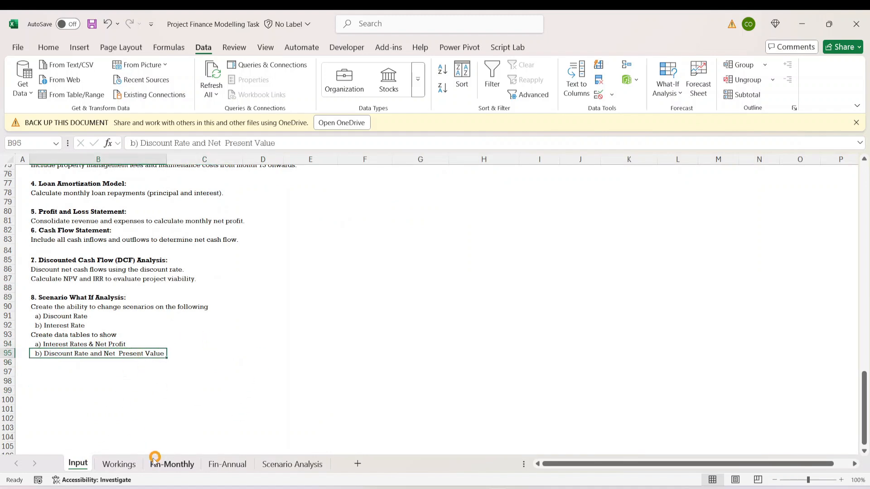
- Examine the Cash Flow section on the Fin-Annual sheet, including the net cash balance by periods
{"action": "left_click", "coordinate": [290, 466]}
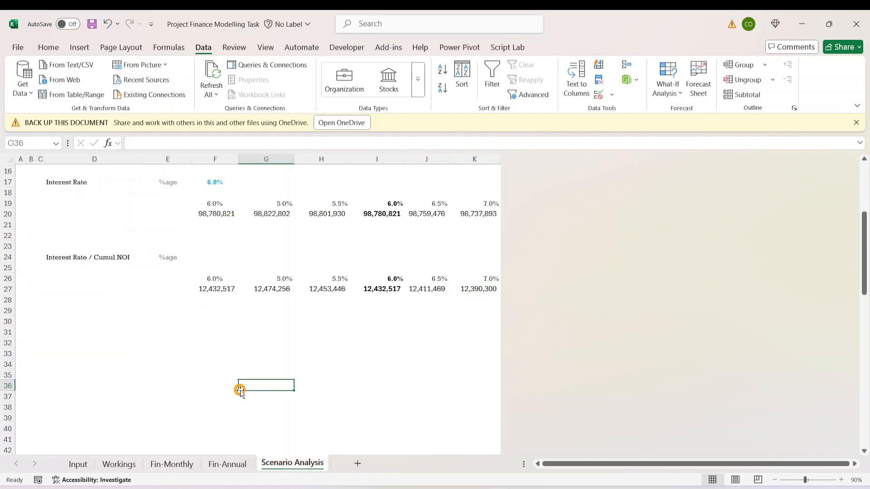
{"action": "left_click", "coordinate": [305, 366]}
{"action": "scroll", "coordinate": [305, 366], "scroll_direction": "up", "scroll_amount": 5}
{"action": "left_click", "coordinate": [238, 464]}
{"action": "left_click", "coordinate": [282, 306]}
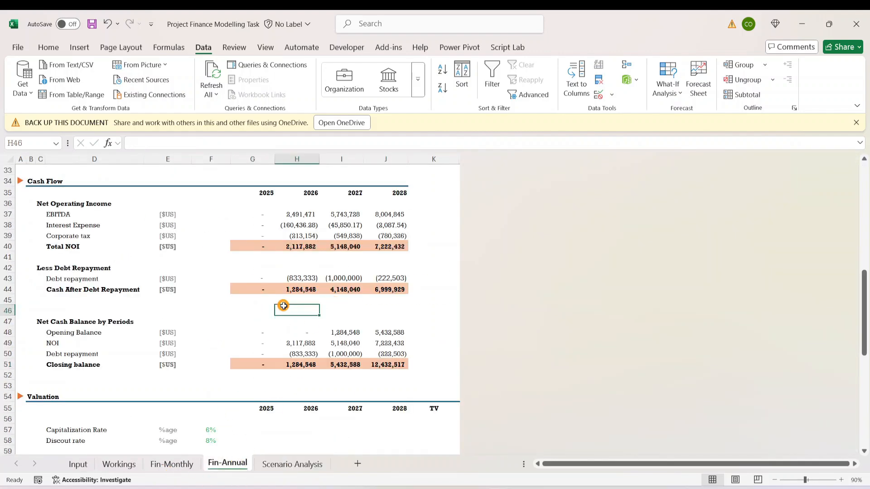
{"action": "left_click", "coordinate": [116, 393]}
{"action": "left_click", "coordinate": [77, 353]}
{"action": "scroll", "coordinate": [144, 354], "scroll_direction": "down", "scroll_amount": 3}
{"action": "scroll", "coordinate": [145, 354], "scroll_direction": "down", "scroll_amount": 3}
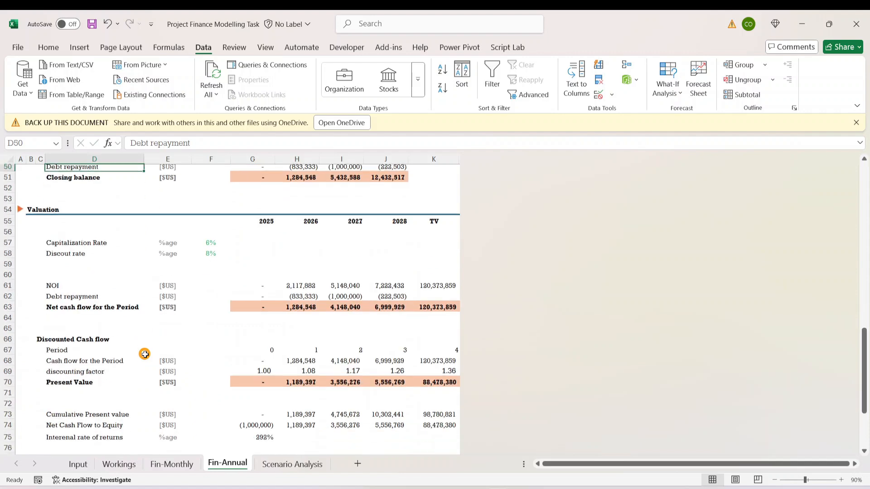
- Examine the net cash flow, present value and cumulative present value rows in the Valuation section of Fin-Annual
{"action": "left_click", "coordinate": [96, 300]}
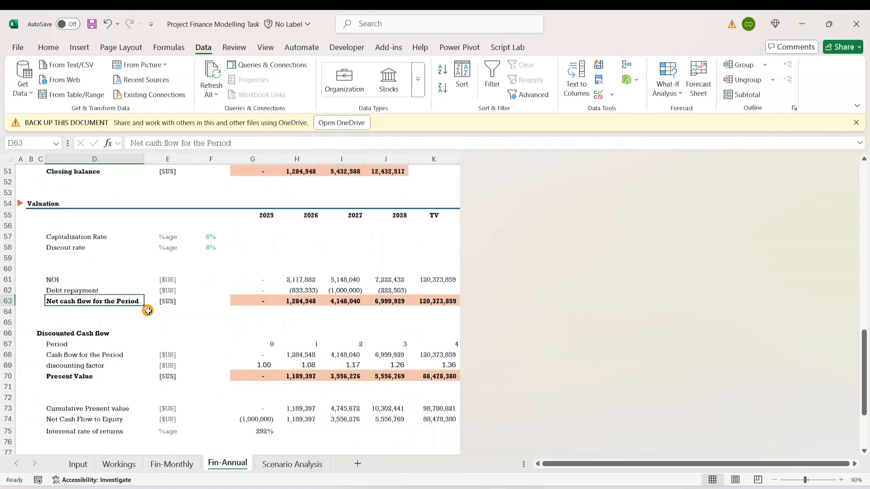
{"action": "left_click", "coordinate": [427, 298]}
{"action": "left_click", "coordinate": [339, 289]}
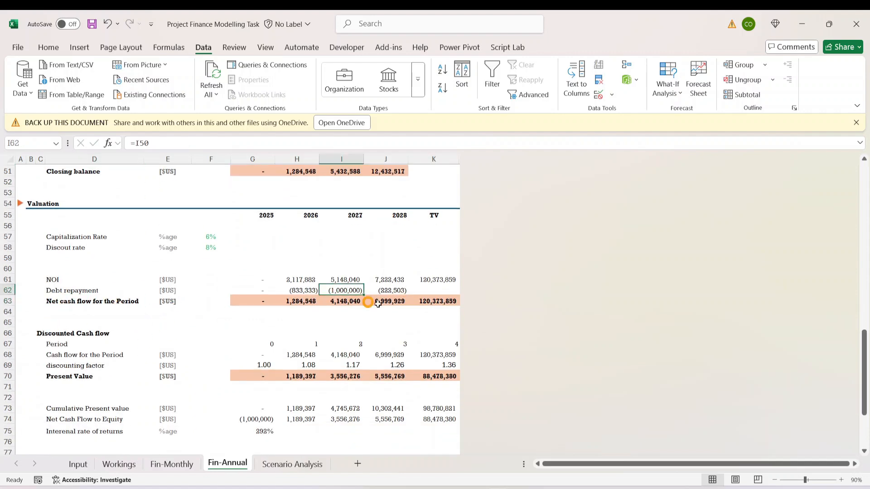
{"action": "left_click", "coordinate": [370, 353]}
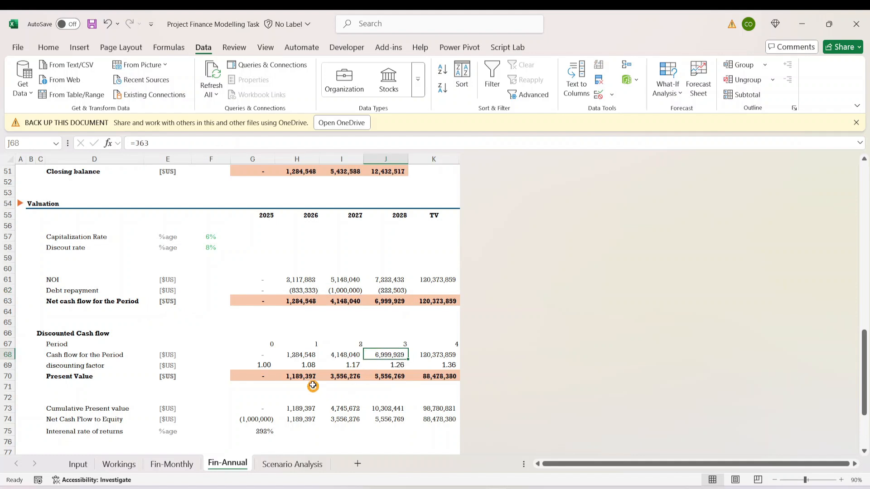
{"action": "left_click", "coordinate": [70, 383]}
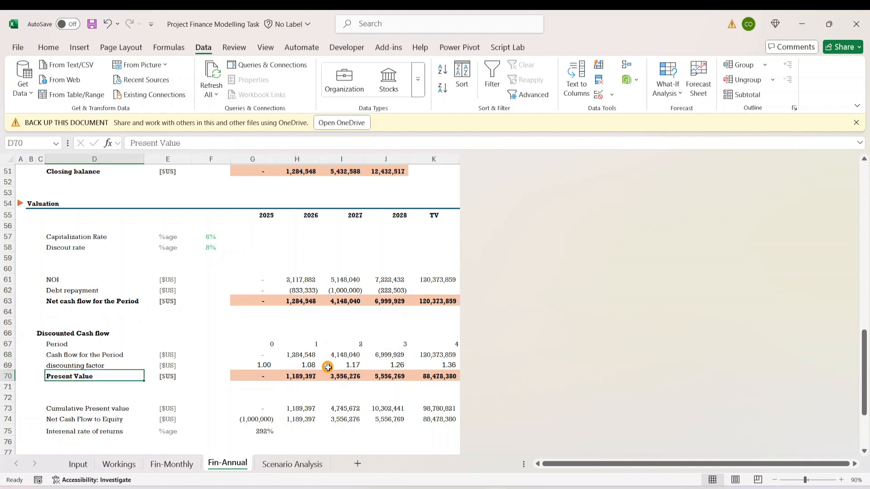
{"action": "scroll", "coordinate": [328, 367], "scroll_direction": "down", "scroll_amount": 3}
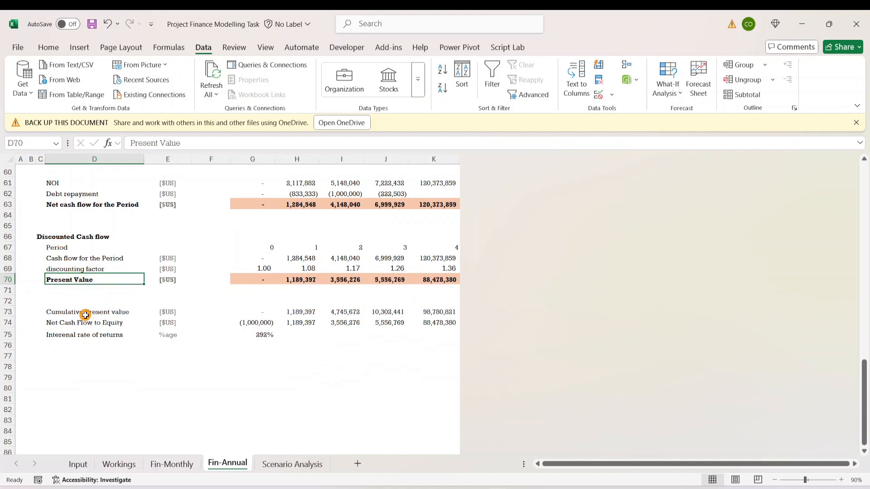
{"action": "left_click", "coordinate": [85, 315]}
{"action": "left_click", "coordinate": [393, 312]}
{"action": "left_click", "coordinate": [97, 322]}
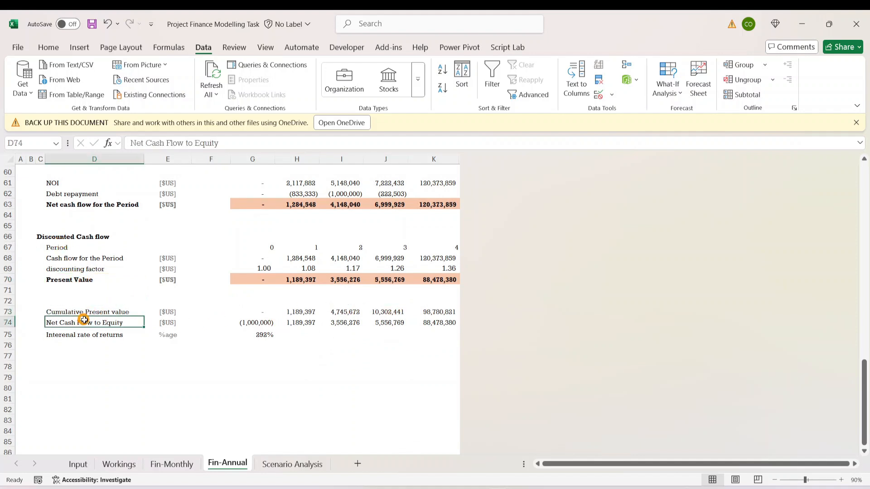
{"action": "left_click", "coordinate": [122, 310]}
{"action": "left_click", "coordinate": [427, 314]}
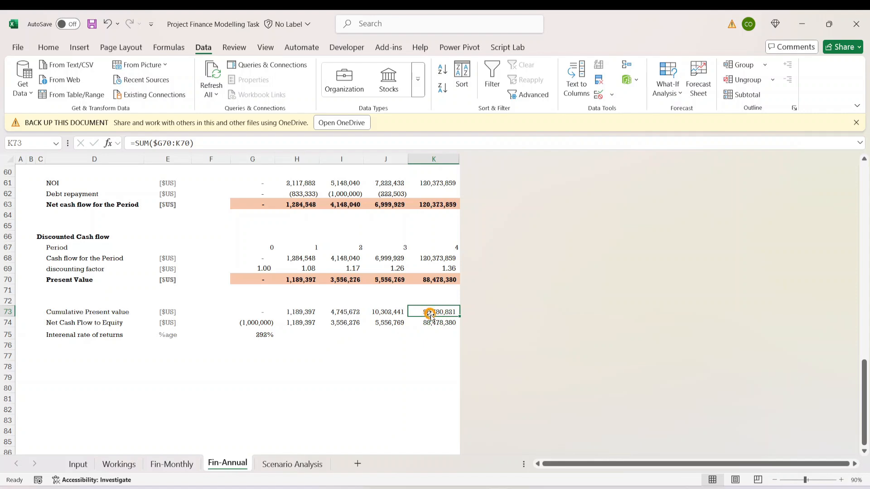
- Review the discount rate data table on the Scenario Analysis sheet, checking the percentages and the table formulas in column G
{"action": "left_click", "coordinate": [293, 463]}
{"action": "left_click", "coordinate": [376, 288]}
{"action": "scroll", "coordinate": [233, 347], "scroll_direction": "down", "scroll_amount": 2}
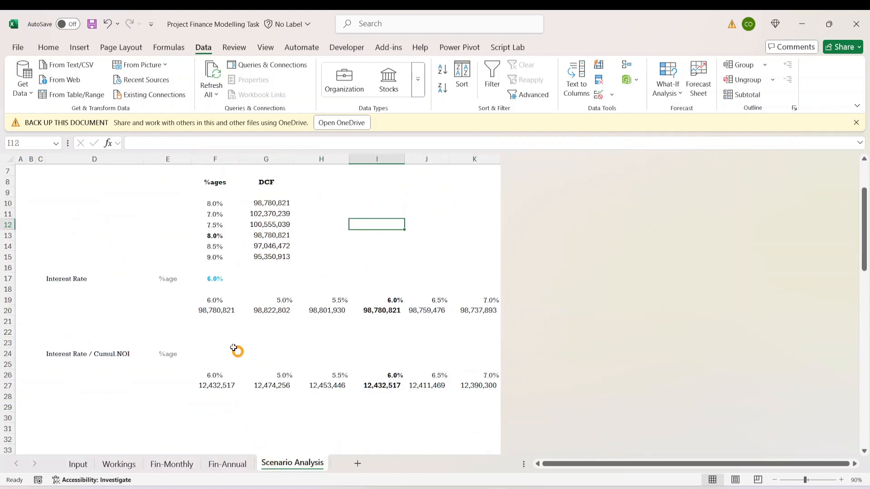
{"action": "scroll", "coordinate": [233, 348], "scroll_direction": "up", "scroll_amount": 2}
{"action": "left_click", "coordinate": [272, 278]}
{"action": "left_click", "coordinate": [310, 356]}
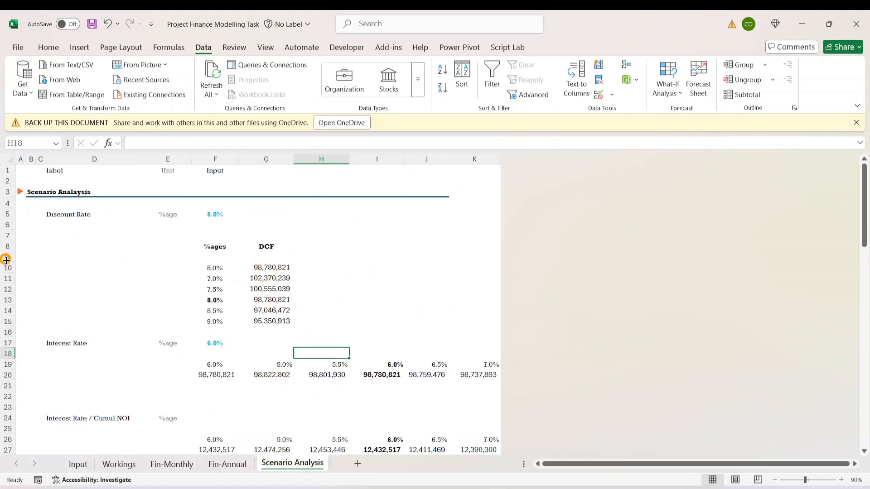
{"action": "left_click", "coordinate": [81, 220]}
{"action": "left_click", "coordinate": [183, 320]}
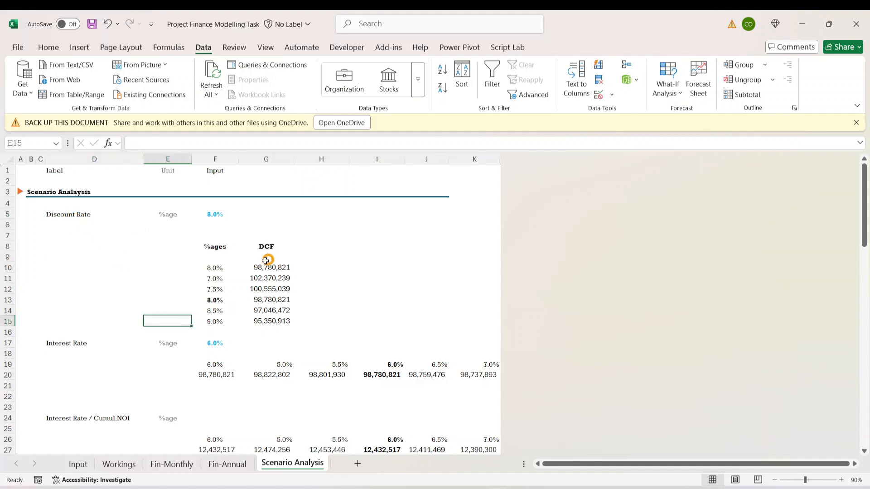
{"action": "left_click", "coordinate": [223, 323]}
{"action": "left_click", "coordinate": [276, 311]}
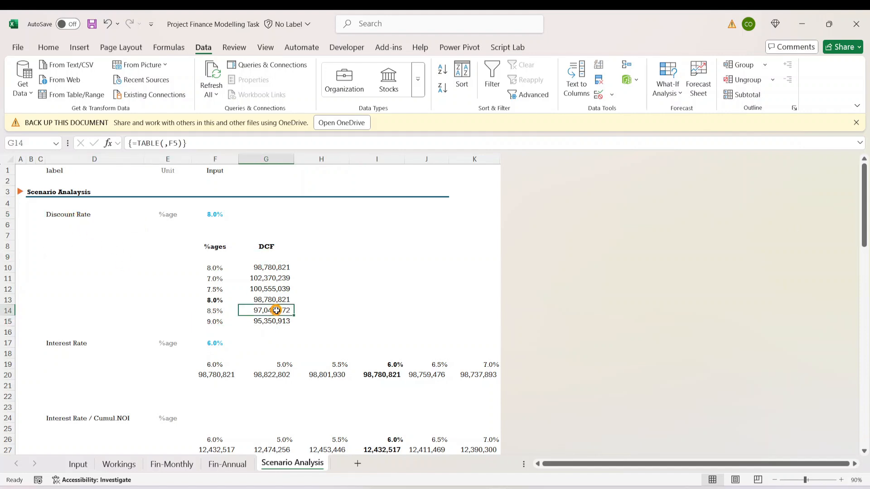
{"action": "left_click", "coordinate": [271, 260]}
{"action": "left_click", "coordinate": [277, 288]}
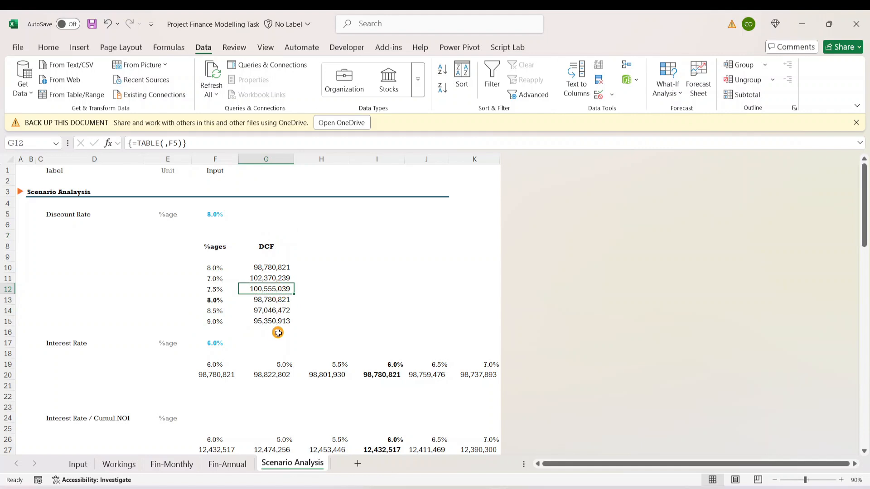
- Change the discount rate table's header in G8 to "Total DCF"
{"action": "left_click", "coordinate": [271, 246]}
{"action": "left_click", "coordinate": [132, 143]}
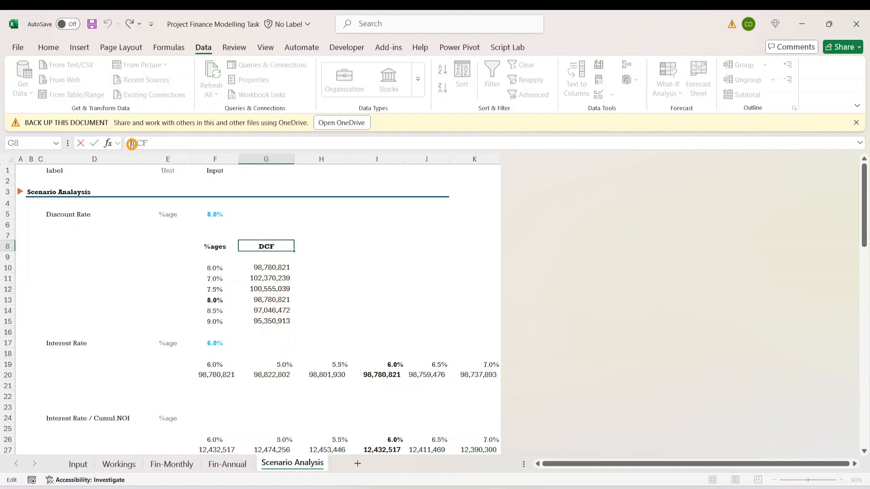
{"action": "type", "text": "Tota"}
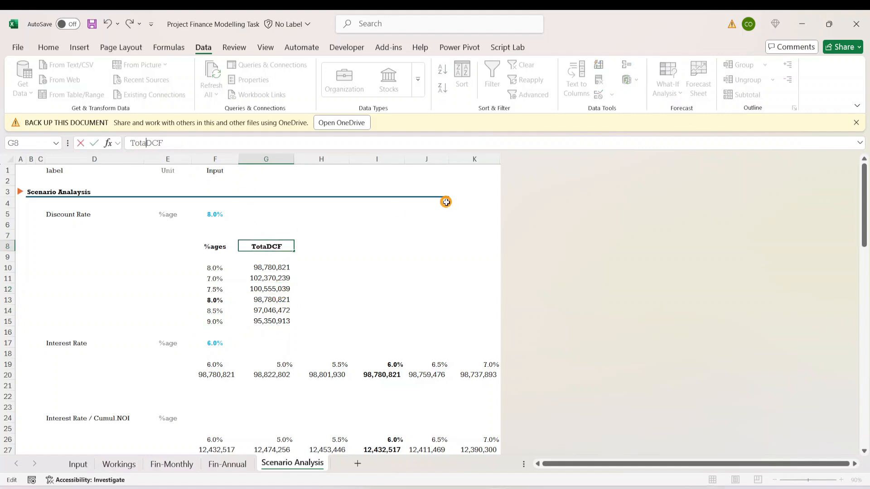
{"action": "type", "text": "l"}
{"action": "key", "text": "ctrl+Return"}
{"action": "left_click", "coordinate": [432, 297]}
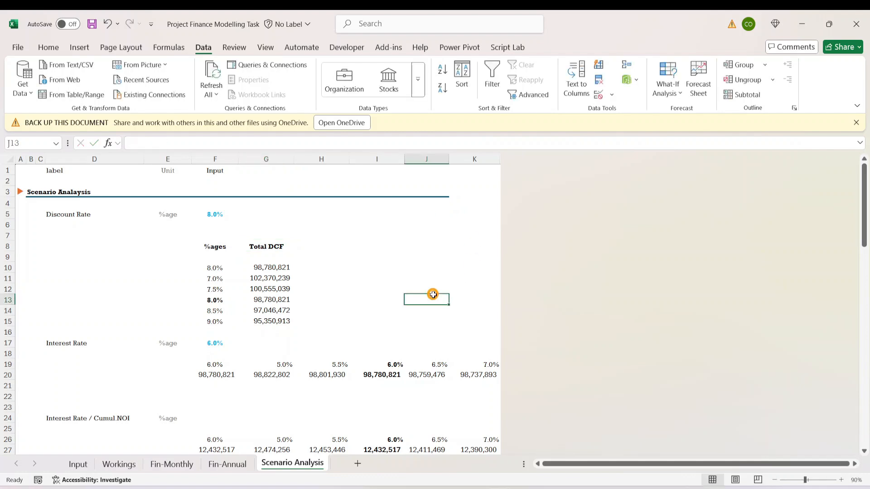
{"action": "left_click", "coordinate": [226, 394]}
{"action": "scroll", "coordinate": [453, 423], "scroll_direction": "down", "scroll_amount": 5}
{"action": "left_click", "coordinate": [359, 342]}
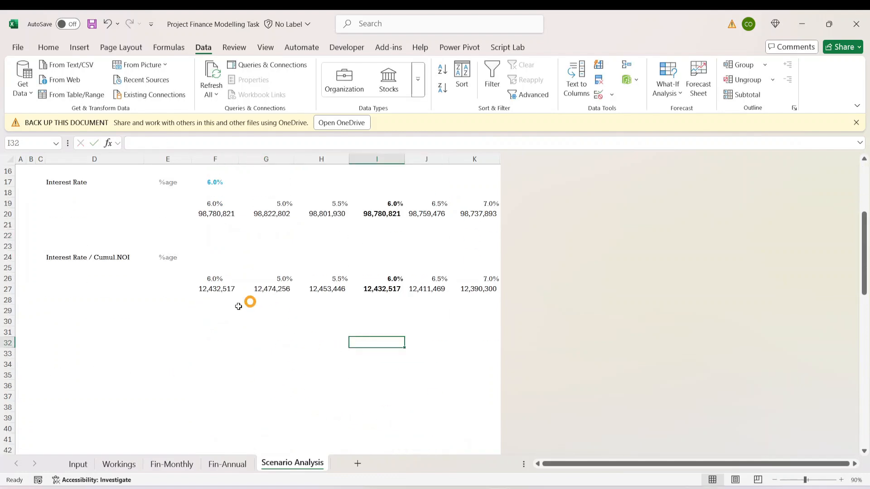
{"action": "scroll", "coordinate": [233, 331], "scroll_direction": "up", "scroll_amount": 5}
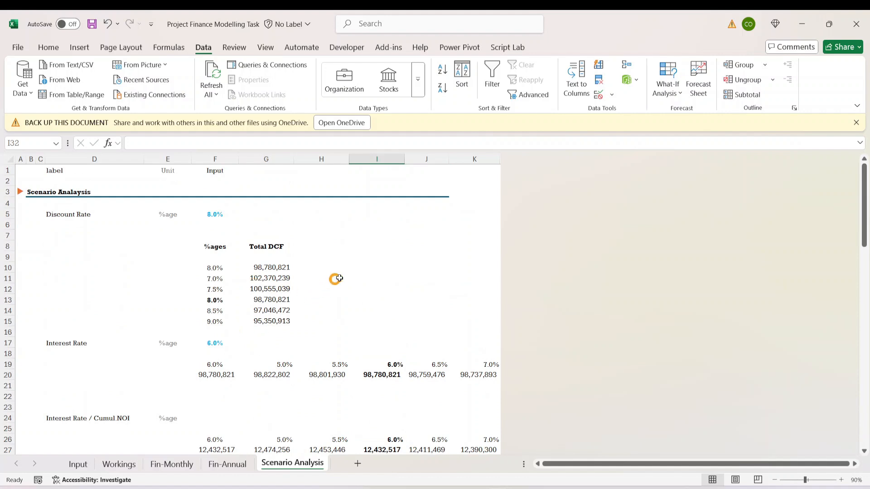
{"action": "left_click", "coordinate": [385, 278]}
{"action": "left_click", "coordinate": [301, 405]}
{"action": "left_click", "coordinate": [226, 404]}
{"action": "left_click", "coordinate": [374, 329]}
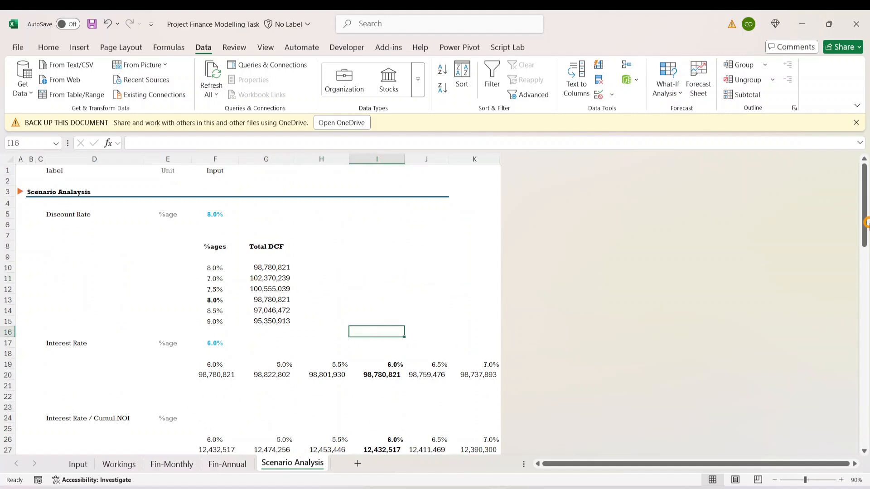
- Examine the rate headers and source formulas of the two interest rate data tables in rows 19–20 and 26–27
{"action": "left_click_drag", "start_coordinate": [231, 366], "coordinate": [325, 350]}
{"action": "left_click", "coordinate": [388, 345]}
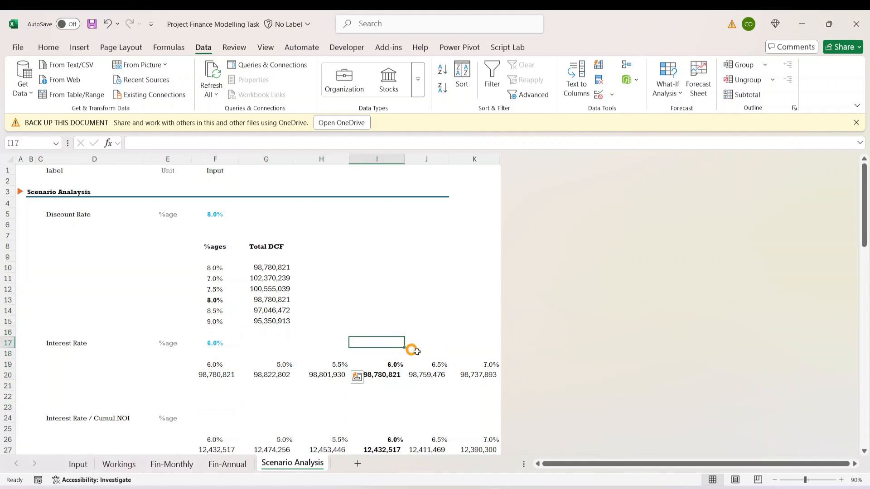
{"action": "left_click", "coordinate": [428, 364]}
{"action": "left_click", "coordinate": [480, 365]}
{"action": "scroll", "coordinate": [413, 423], "scroll_direction": "down", "scroll_amount": 3}
{"action": "left_click", "coordinate": [217, 343]}
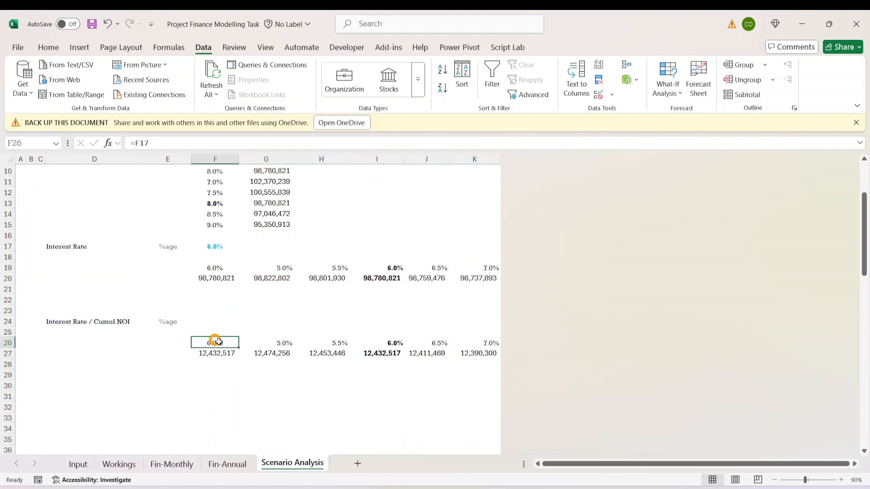
{"action": "left_click", "coordinate": [333, 350]}
{"action": "left_click", "coordinate": [446, 335]}
{"action": "left_click", "coordinate": [499, 342]}
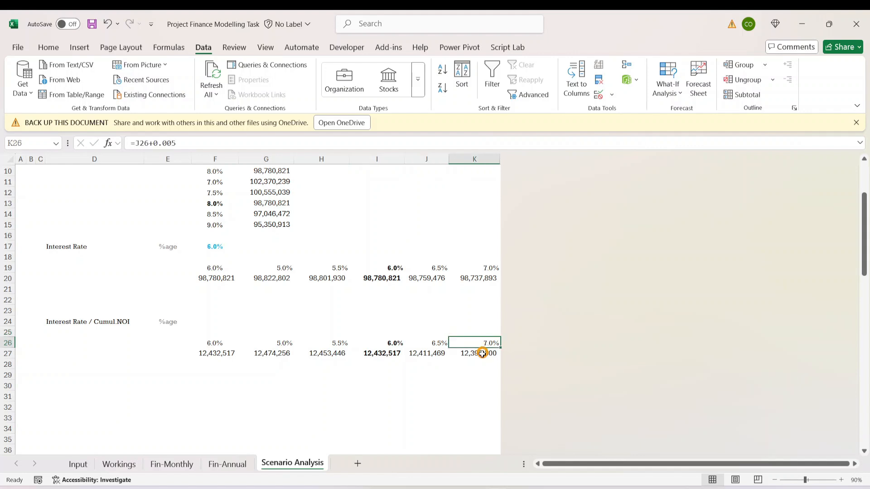
{"action": "left_click", "coordinate": [289, 338]}
{"action": "left_click", "coordinate": [285, 342]}
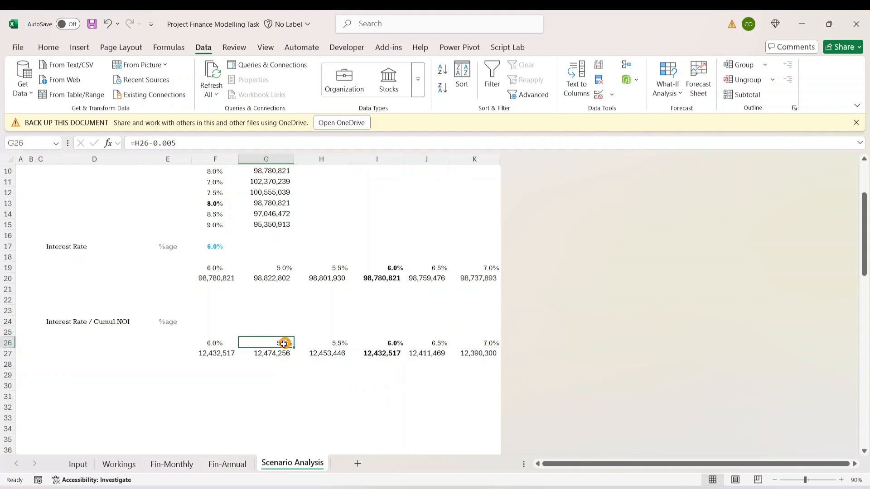
{"action": "left_click", "coordinate": [221, 343]}
{"action": "left_click", "coordinate": [213, 279]}
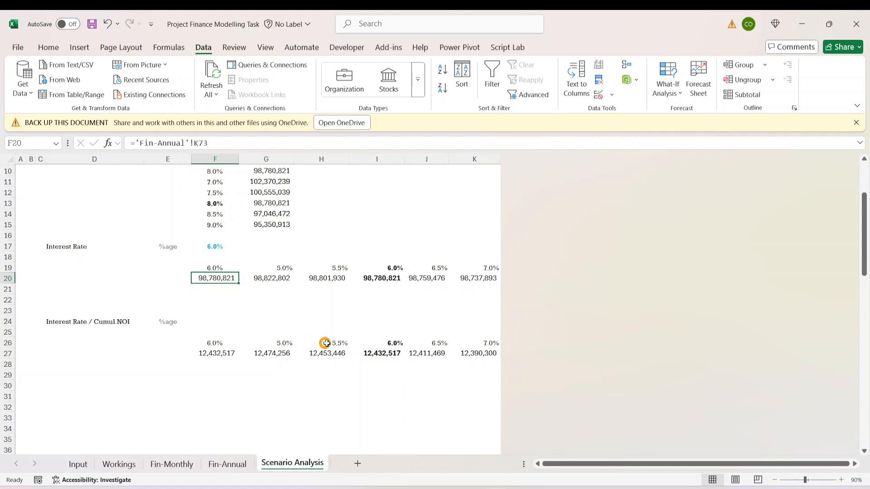
{"action": "scroll", "coordinate": [377, 316], "scroll_direction": "up", "scroll_amount": 3}
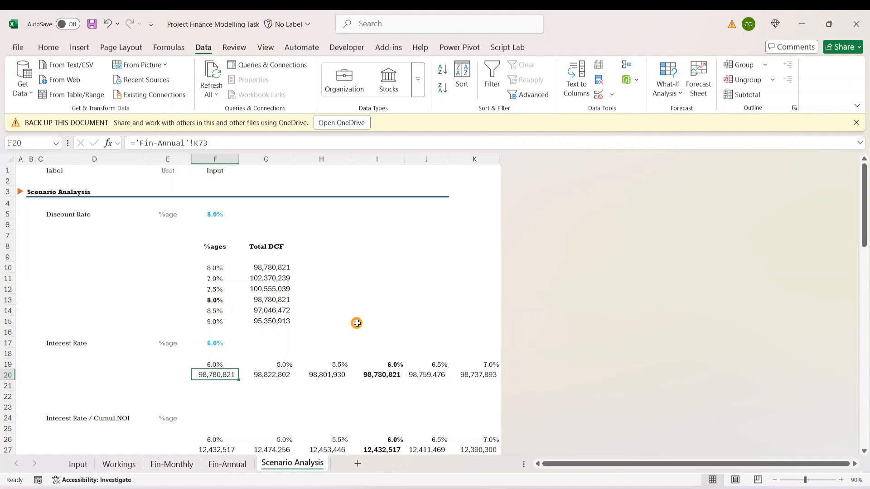
{"action": "scroll", "coordinate": [358, 322], "scroll_direction": "down", "scroll_amount": 4}
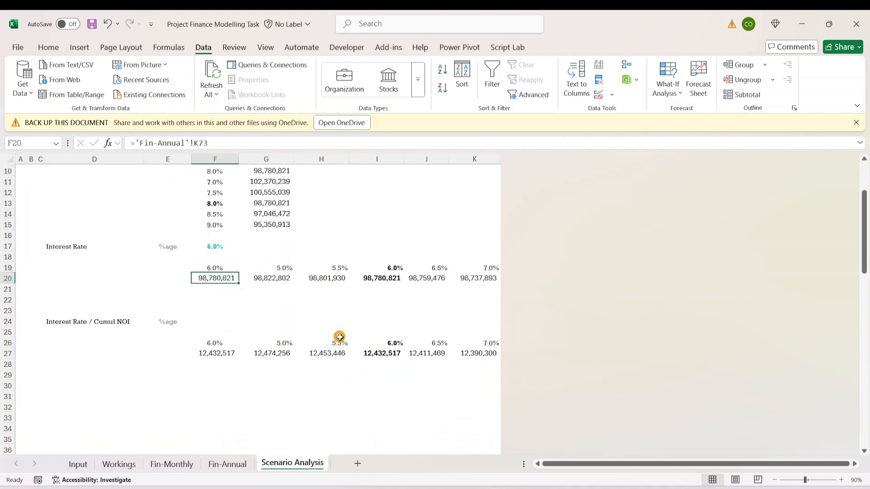
{"action": "scroll", "coordinate": [326, 349], "scroll_direction": "up", "scroll_amount": 4}
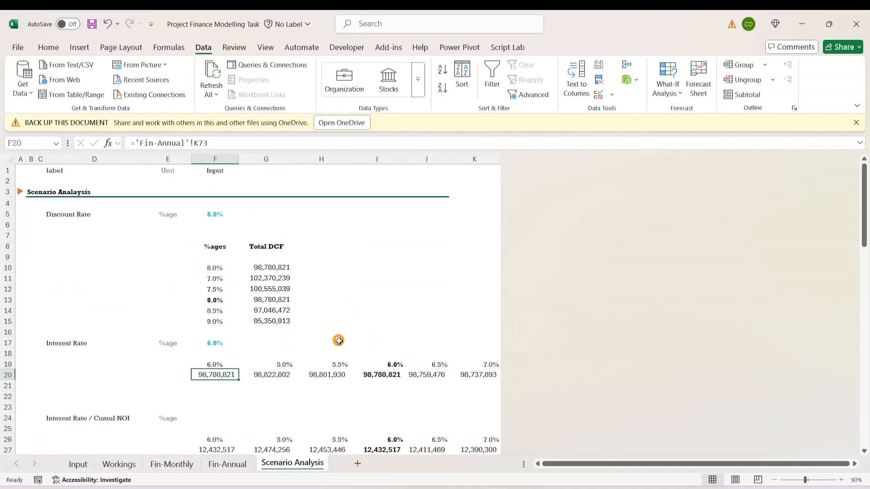